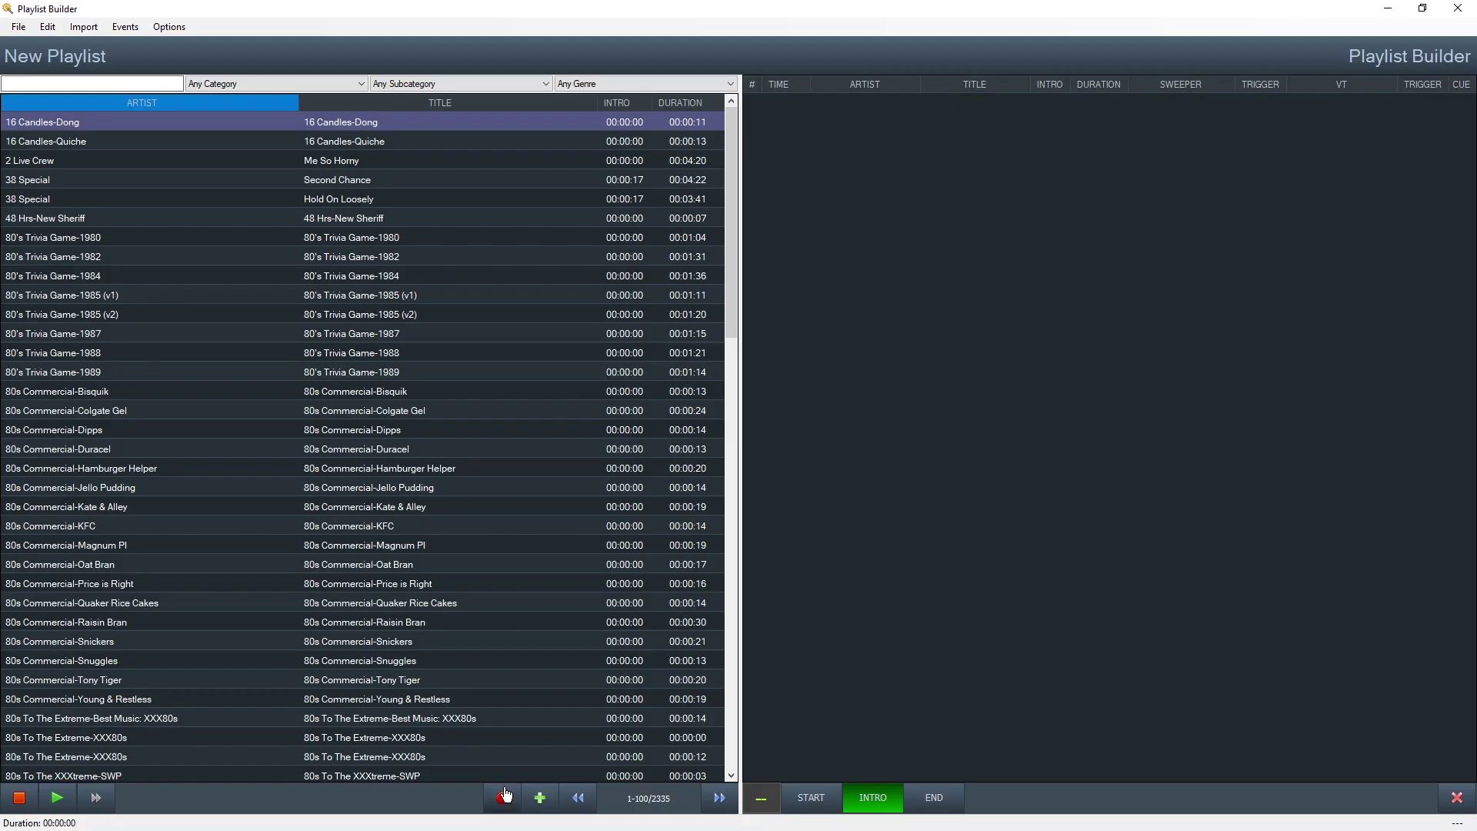
Start a quick voice take in the Recorder, then bring up the configuration options
click(503, 798)
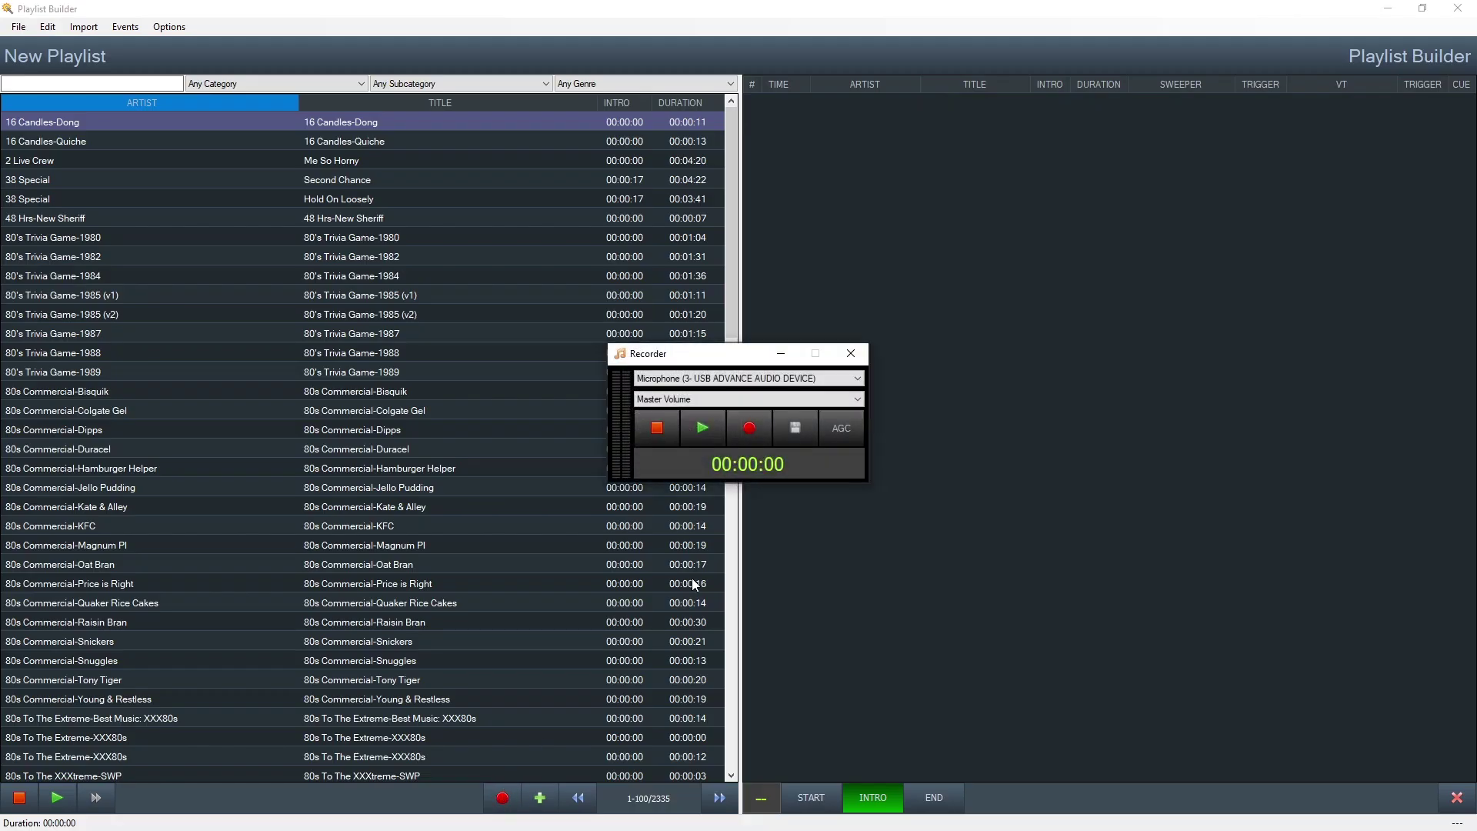
click(750, 429)
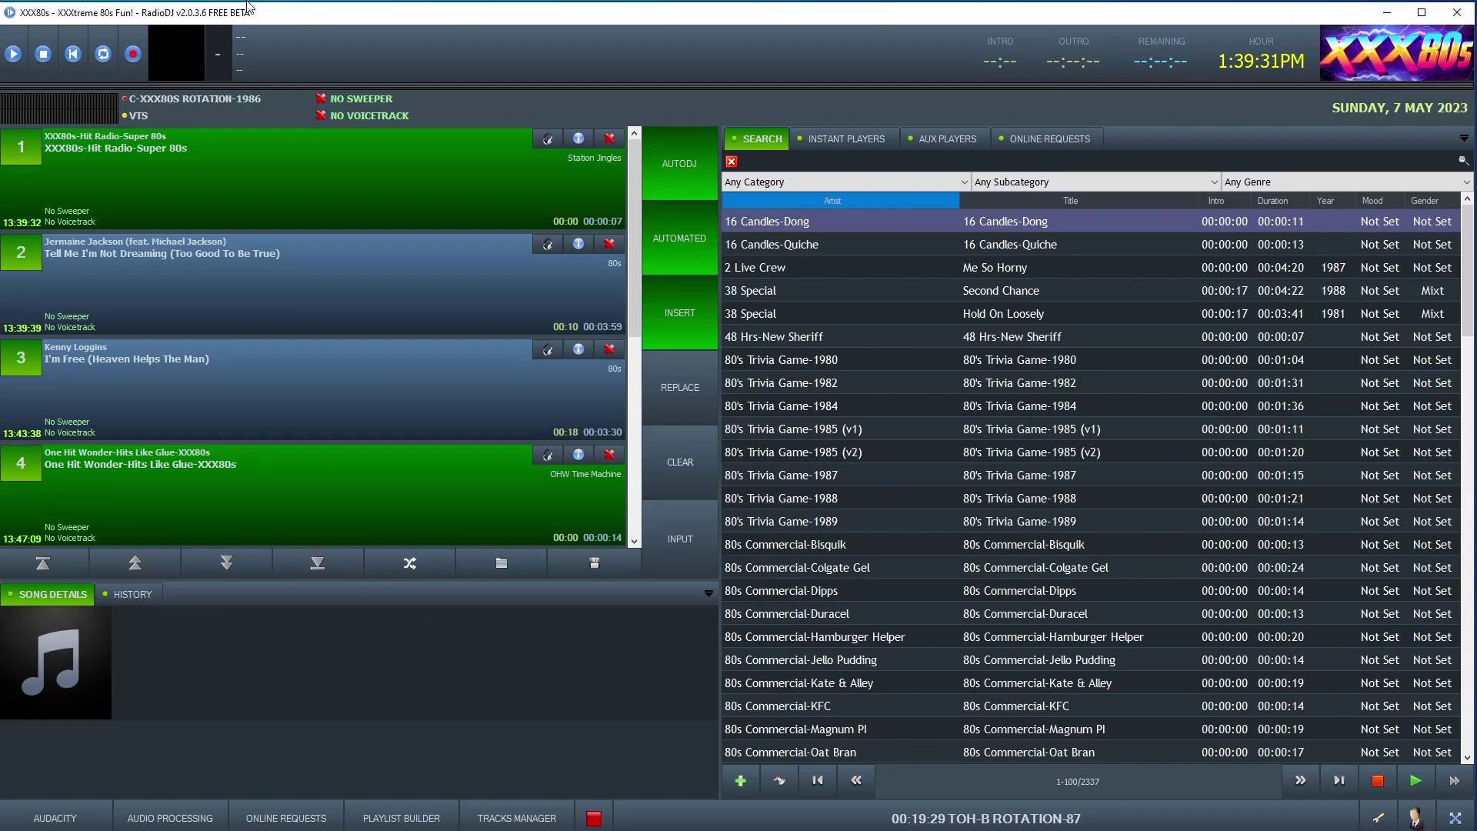
click(1381, 814)
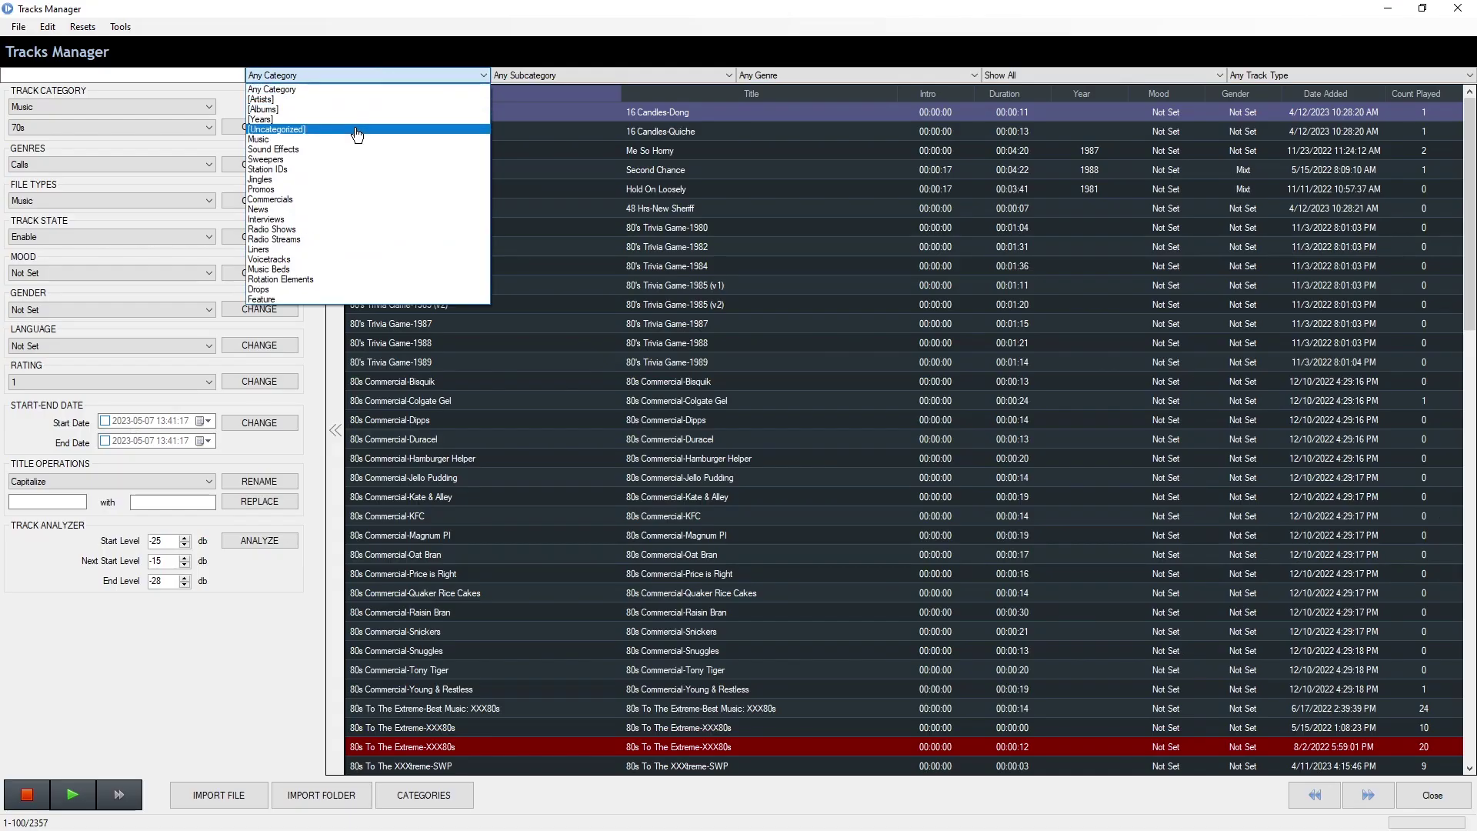
Filter Tracks Manager to Sweepers/VTS, scan the list, and confirm the voice track's VTS subcategory
click(358, 152)
click(559, 77)
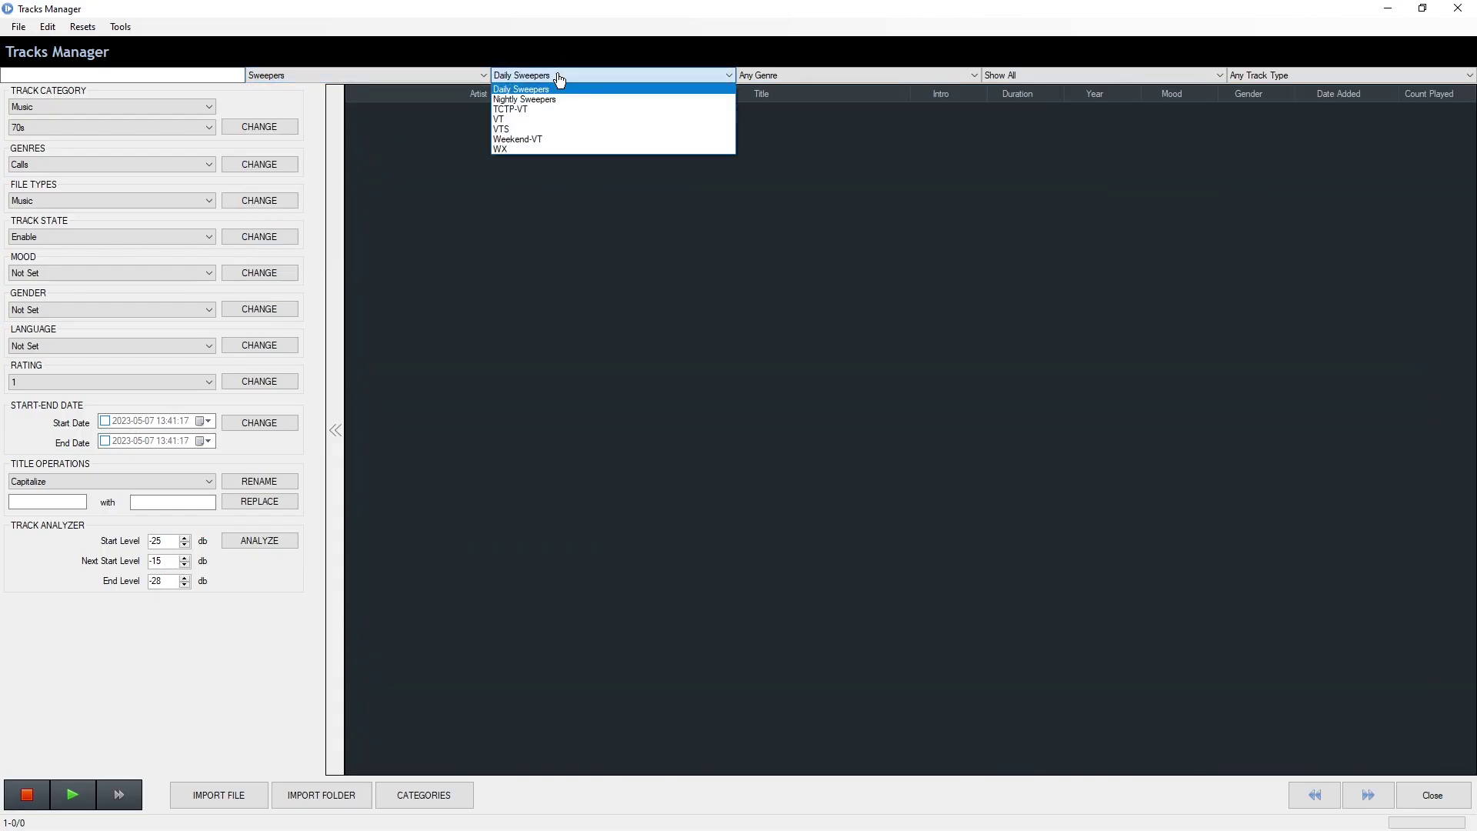
click(538, 132)
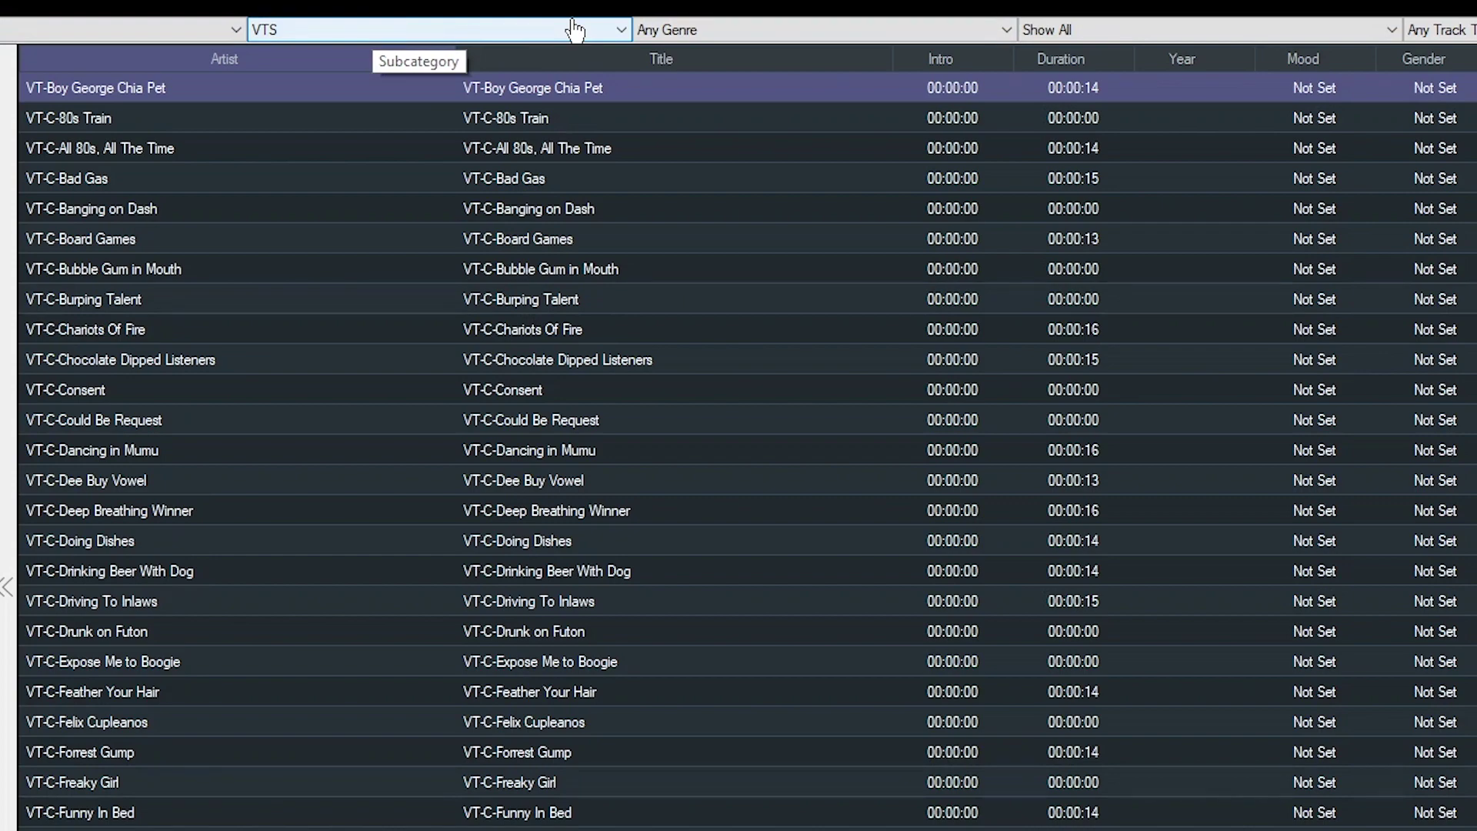
scroll(746, 446, down, 20)
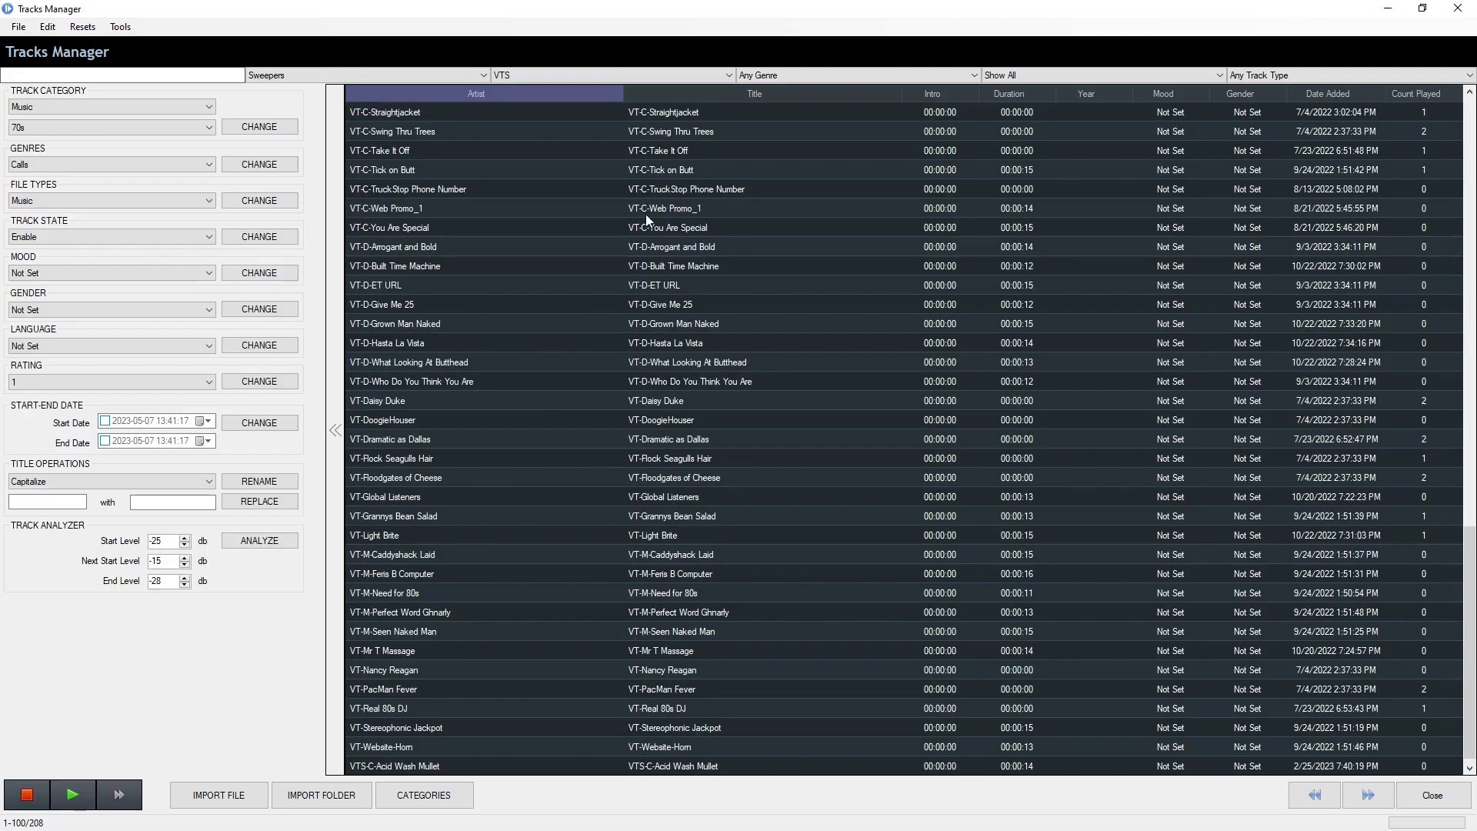
scroll(608, 222, up, 15)
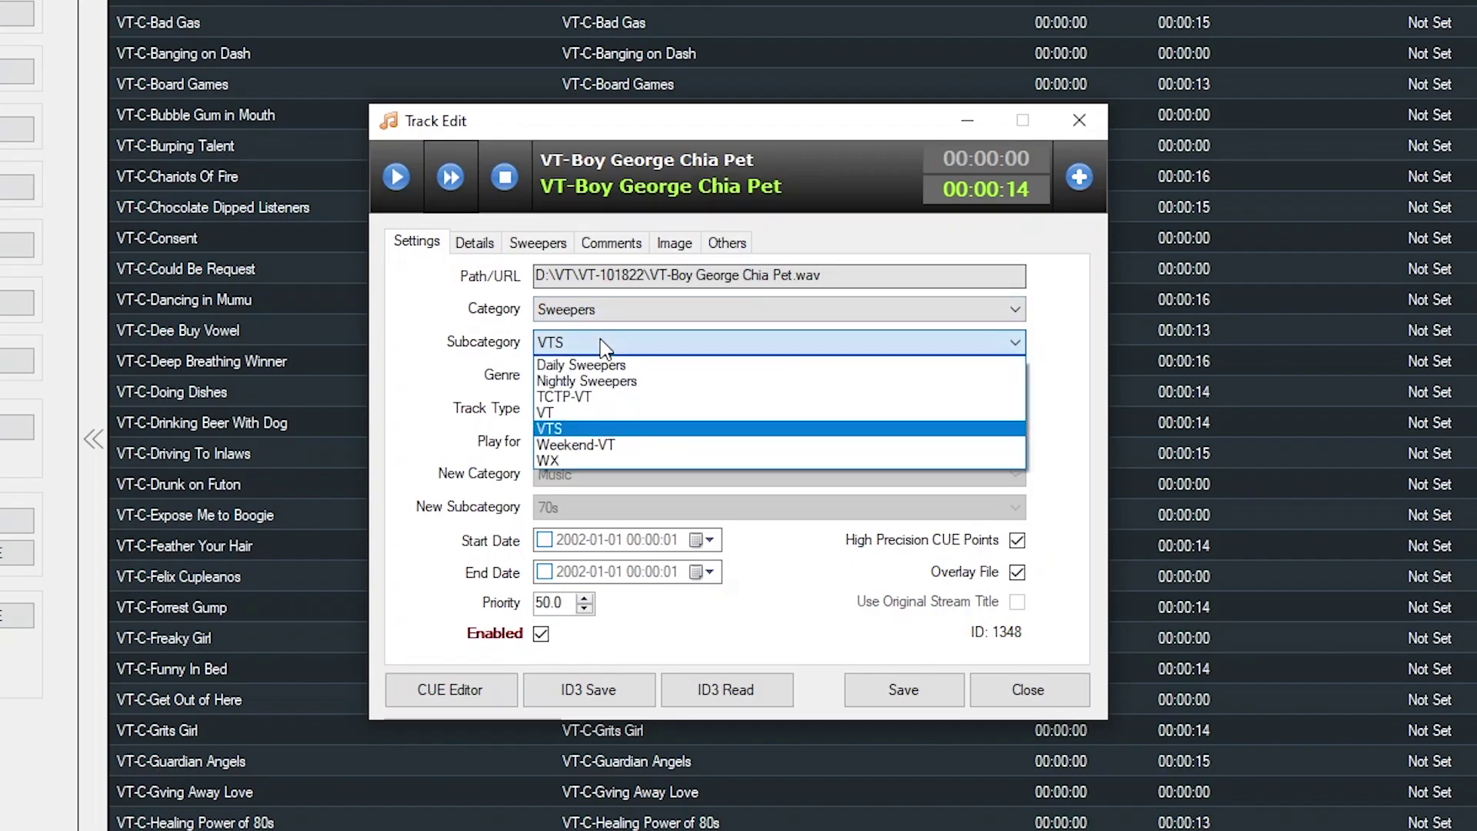
click(616, 425)
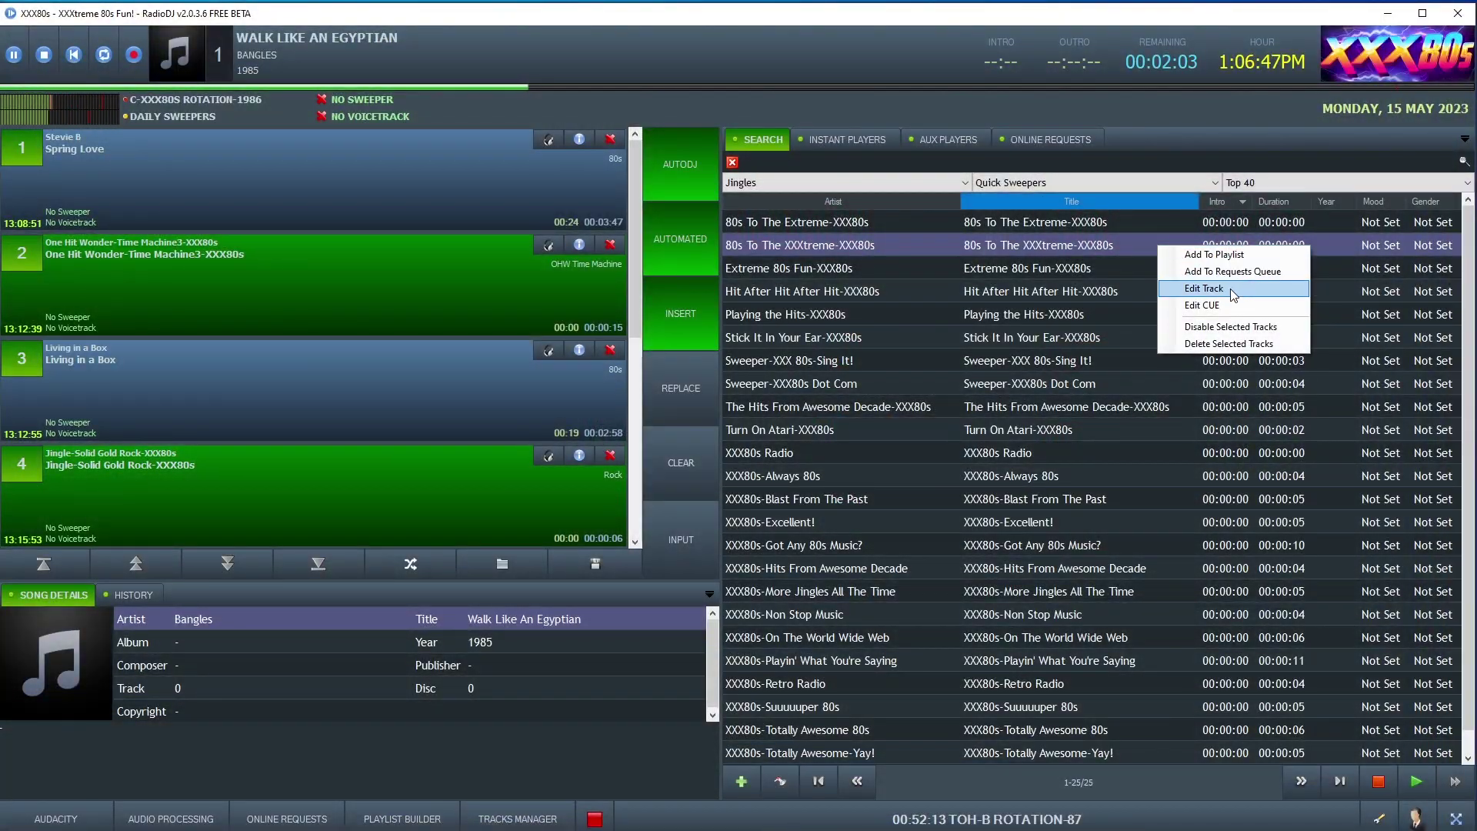
Refile the 80s To The XXXtreme-XXX80s track under Sweepers with track type Sweeper
click(1230, 288)
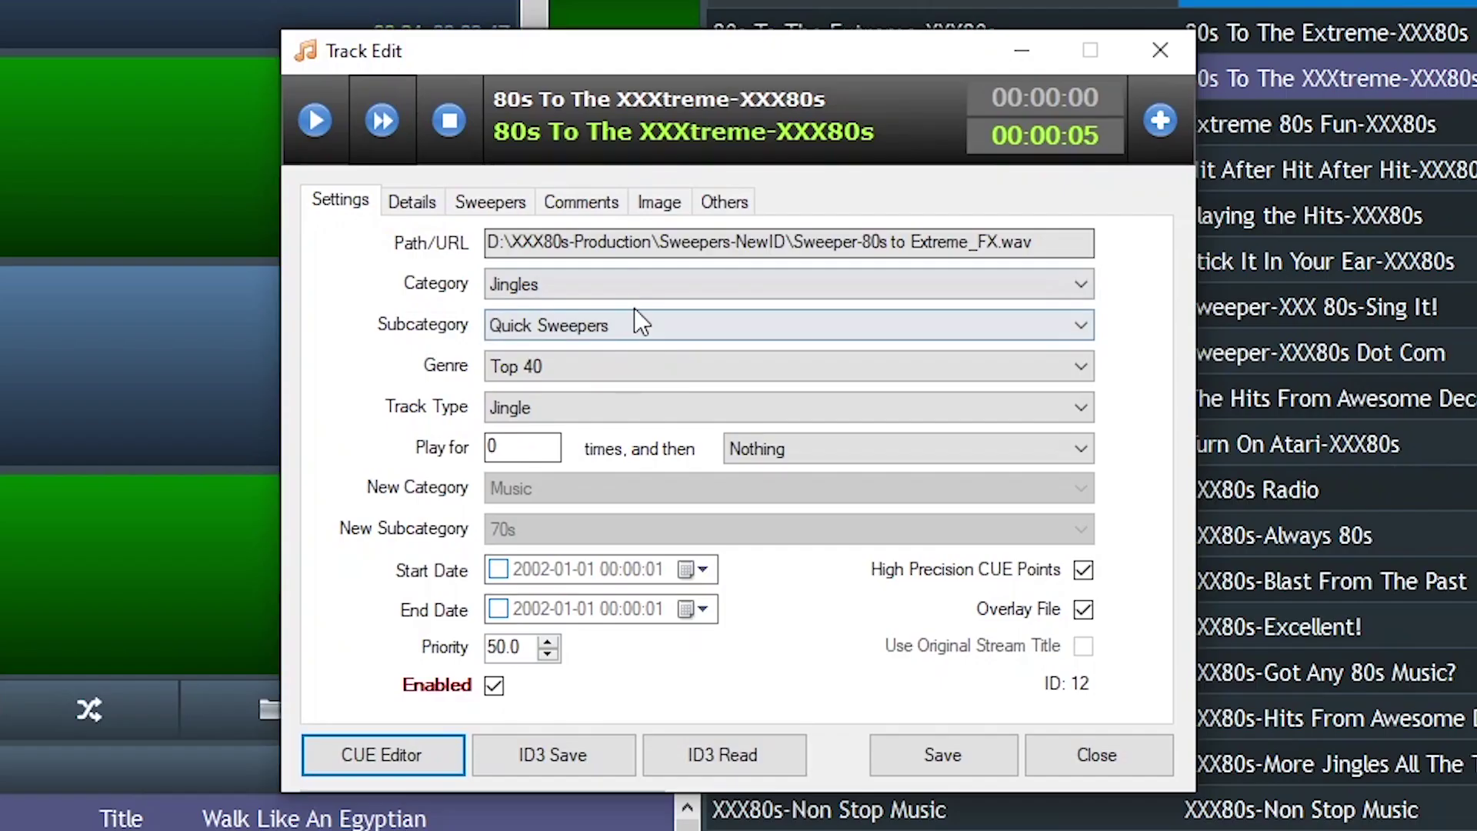
click(643, 288)
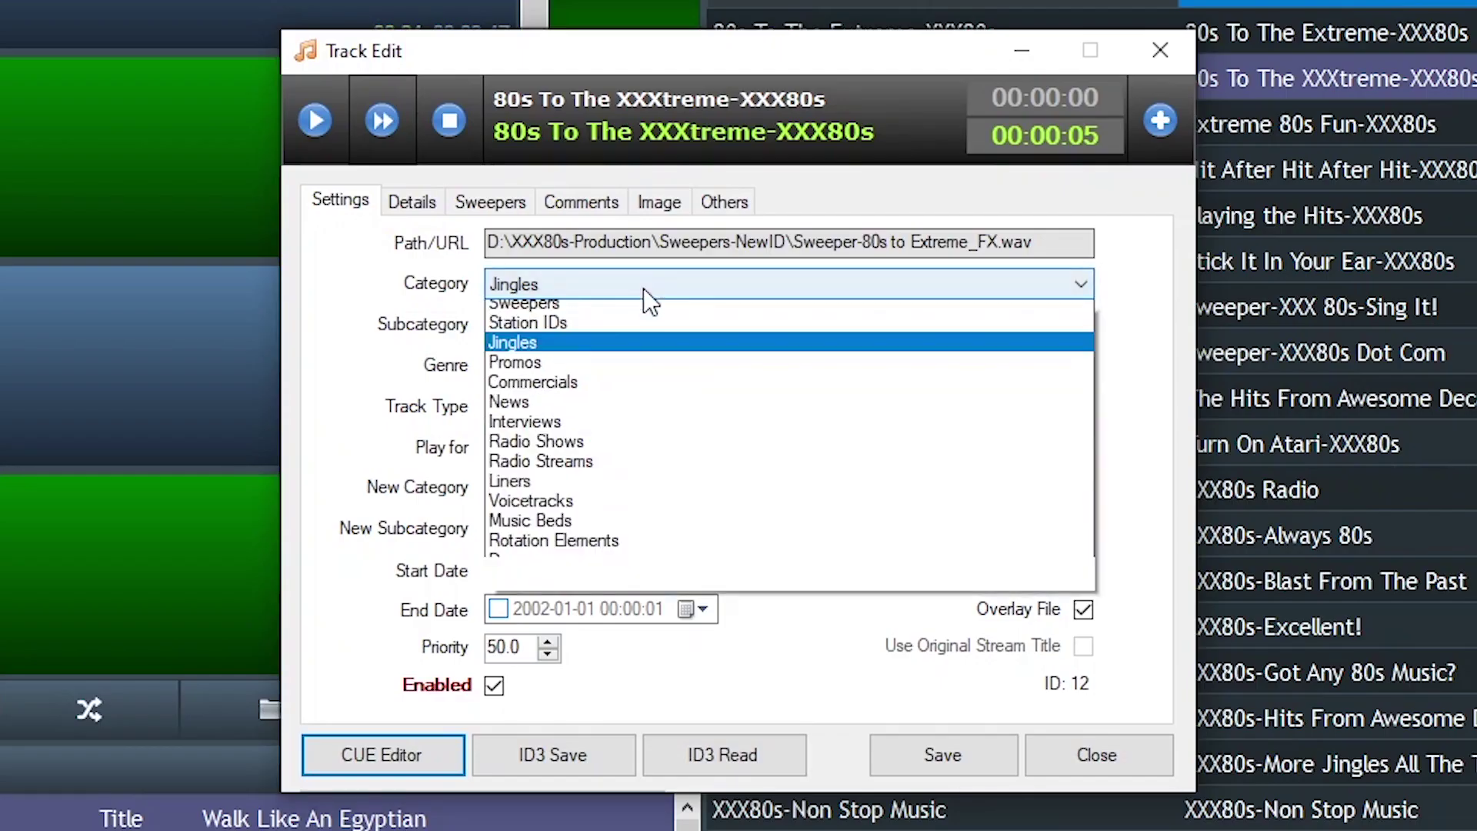
click(620, 352)
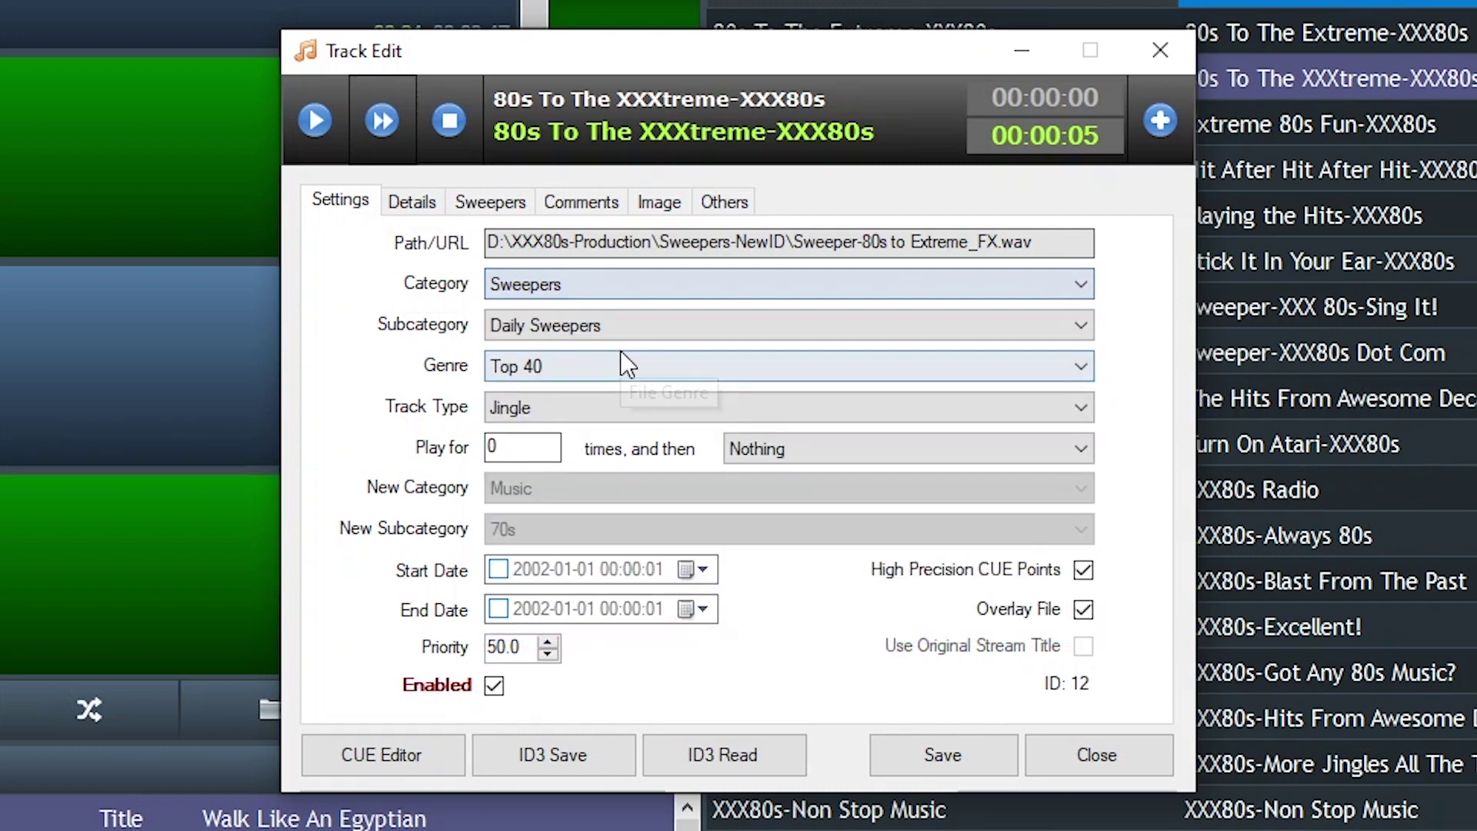
click(620, 409)
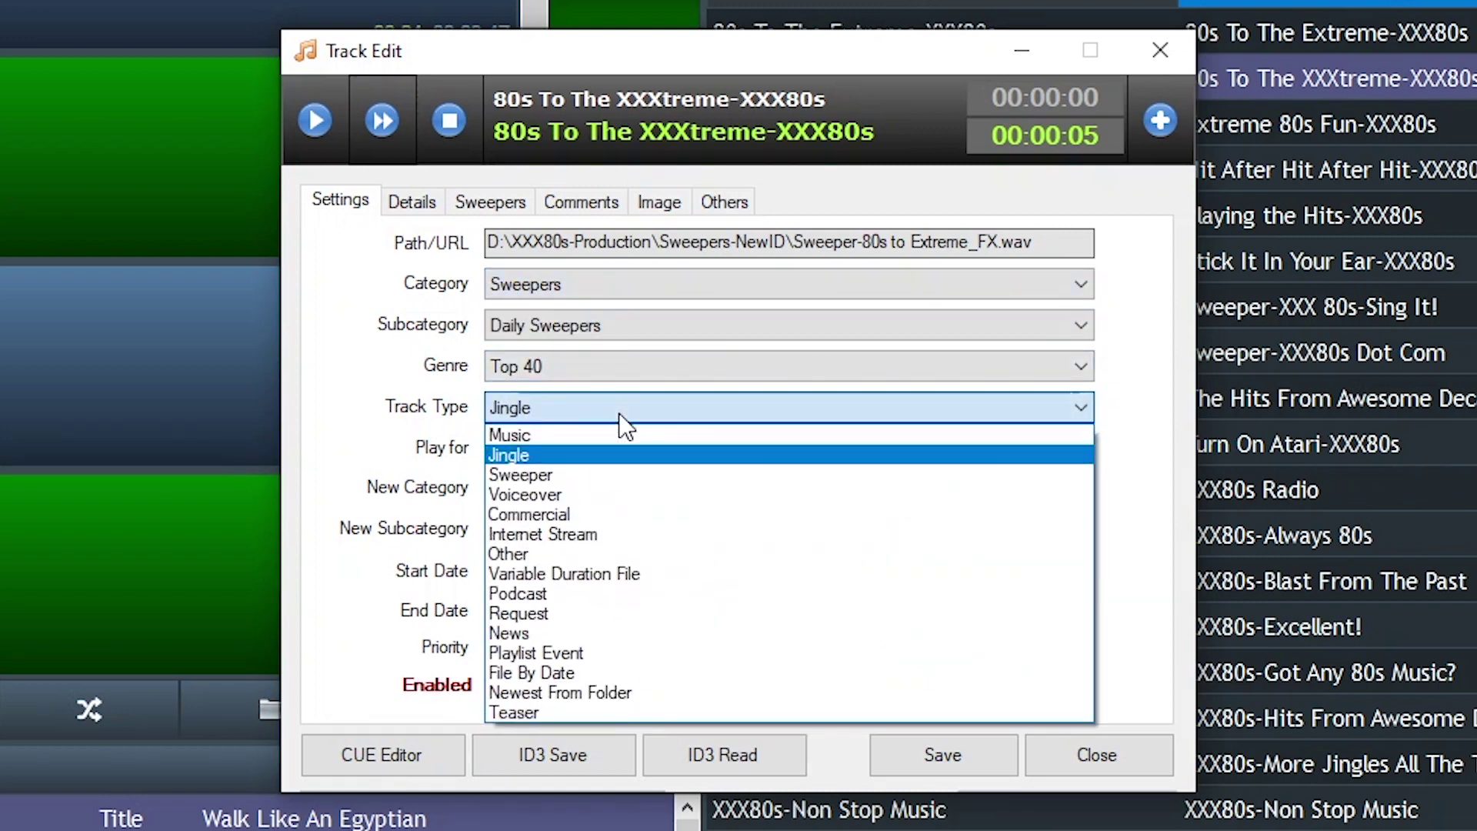
click(614, 474)
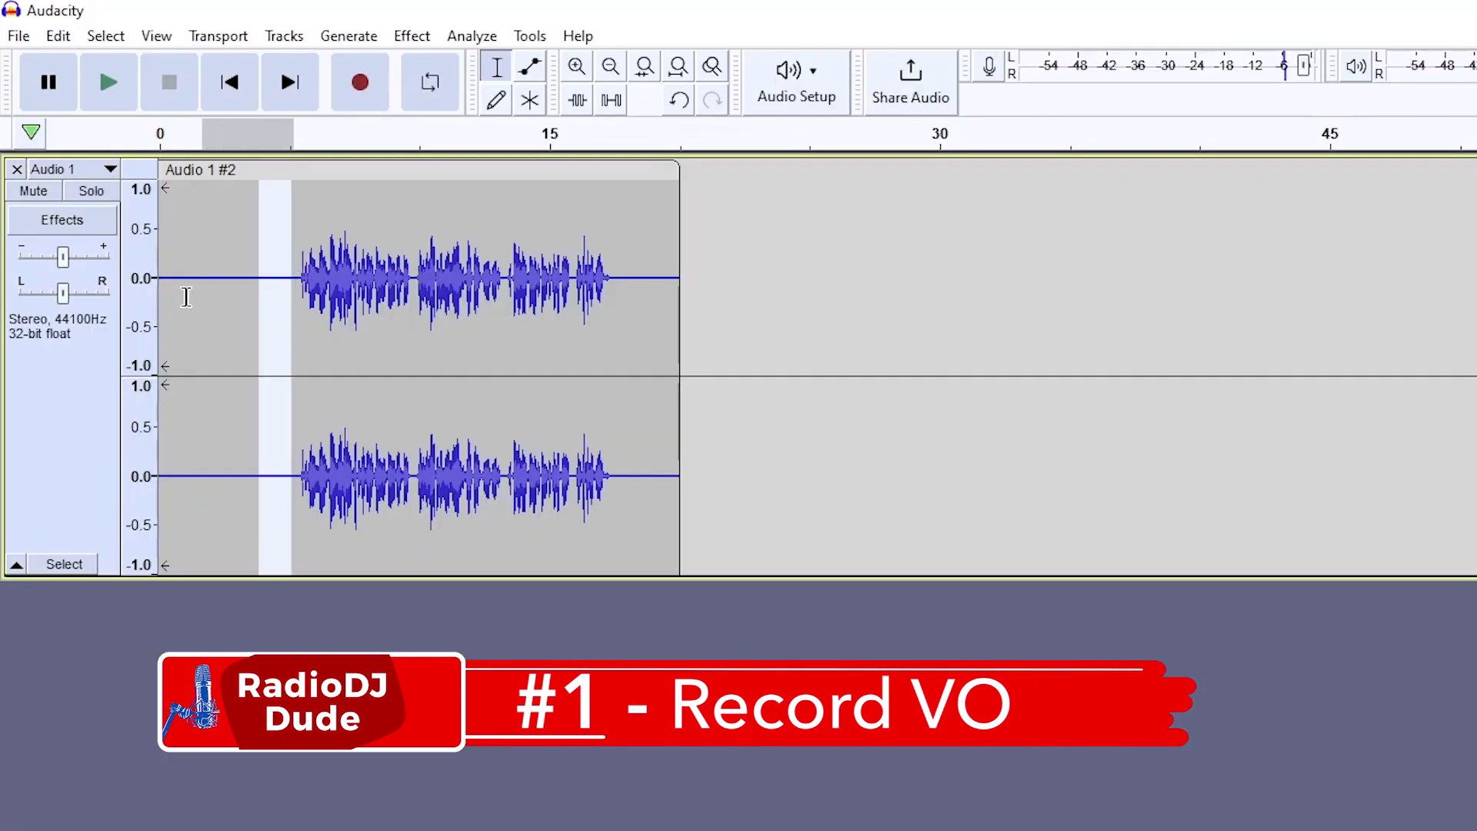
Delete the leading and trailing silence from the voice recording and fit it to the window
drag(185, 297, 158, 297)
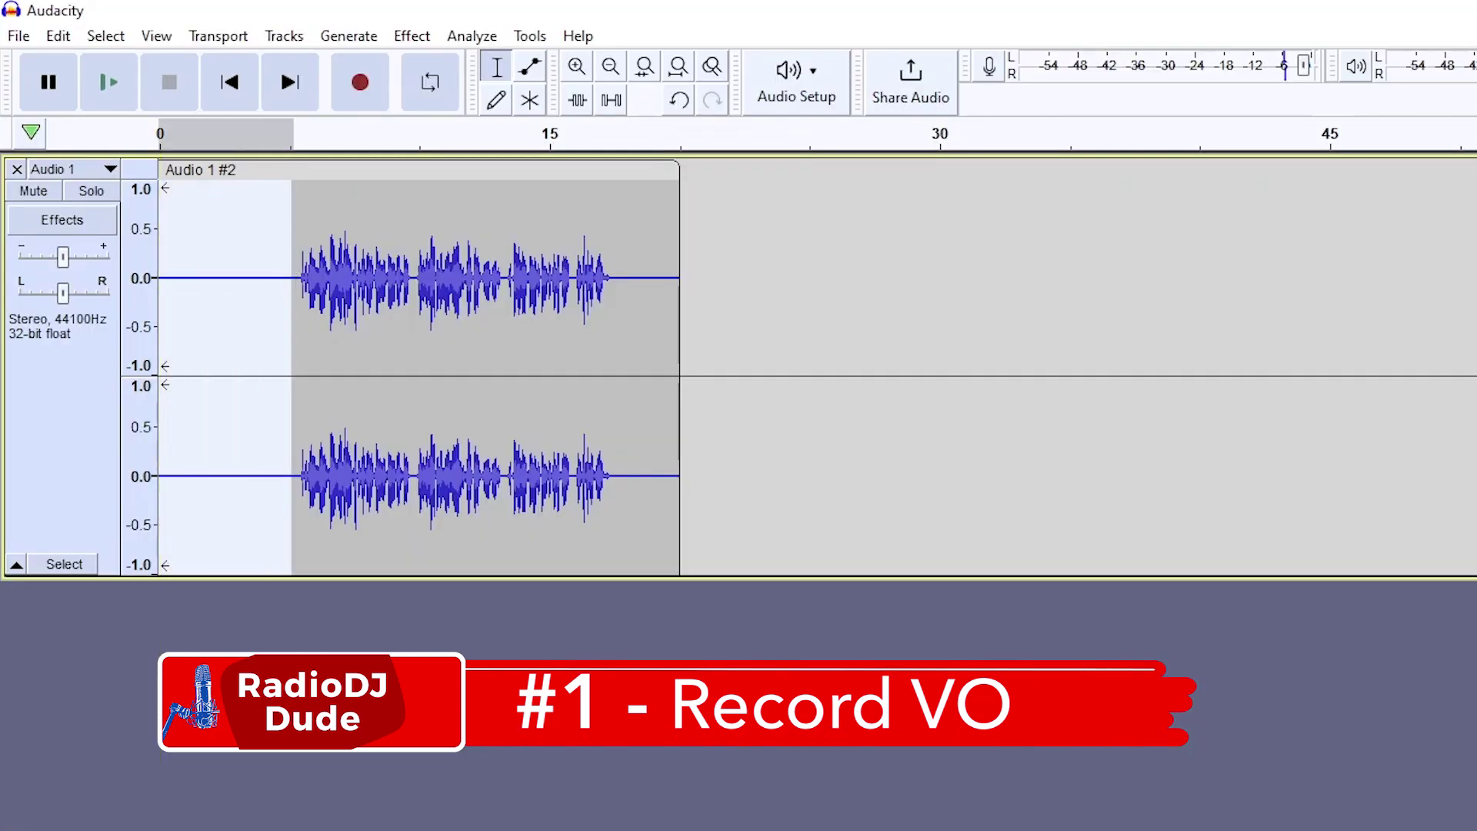
key(Delete)
drag(473, 279, 608, 298)
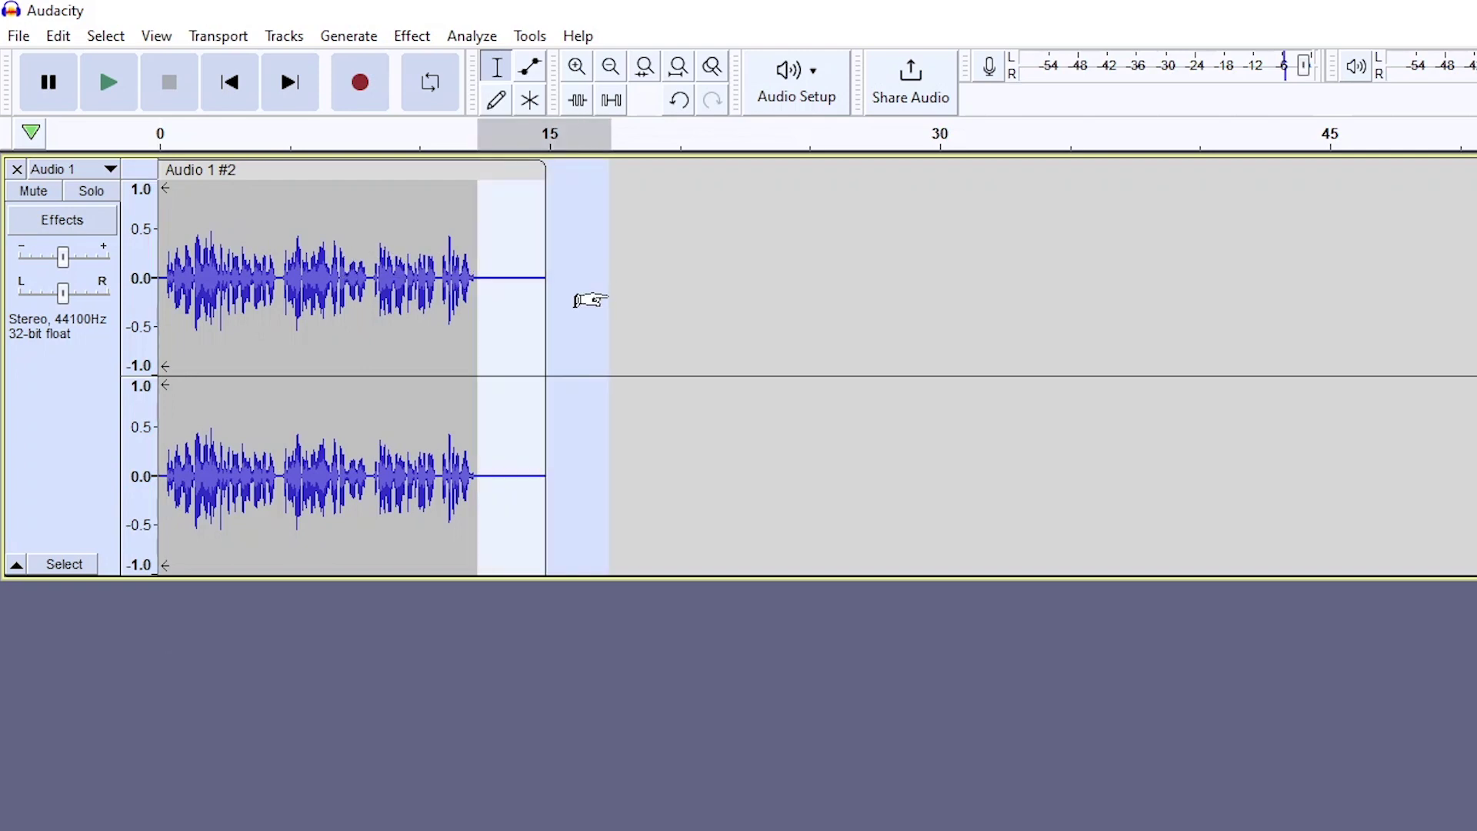
key(Delete)
key(ctrl+f)
Apply the 01_MRC - Radio Voice macro to the whole voice clip
click(1029, 169)
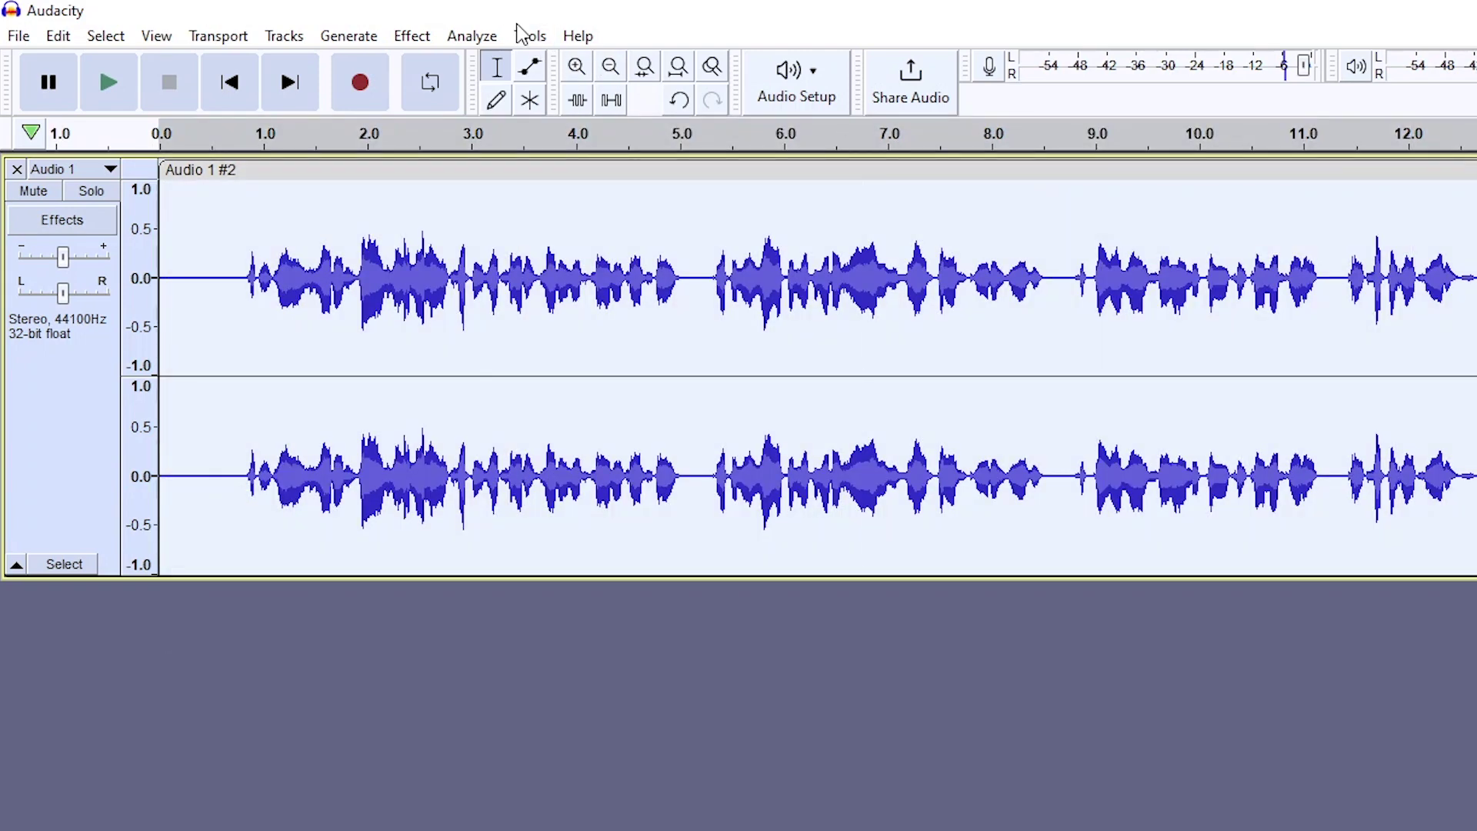
click(523, 35)
mouse_move(723, 137)
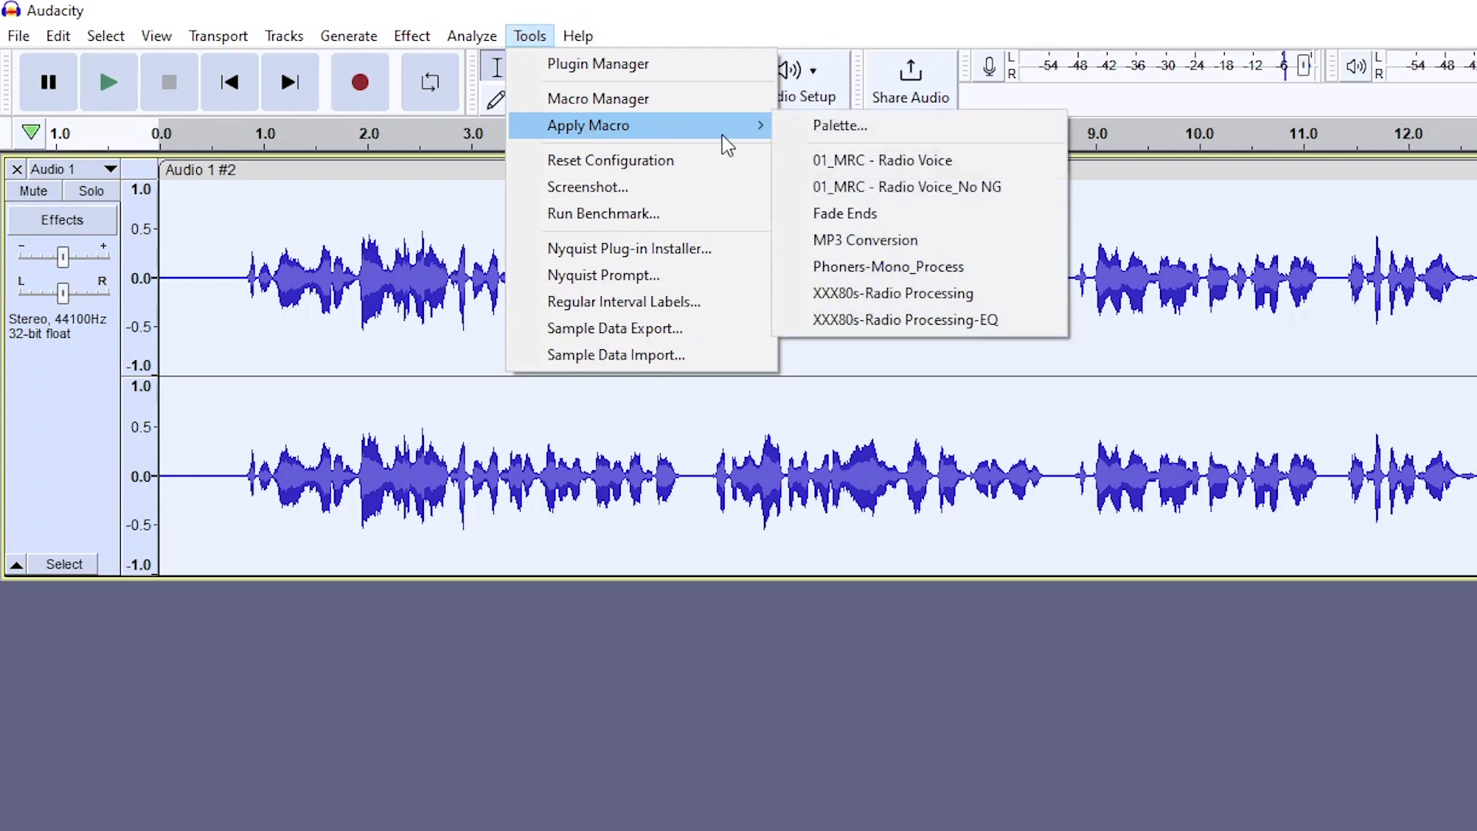
click(846, 160)
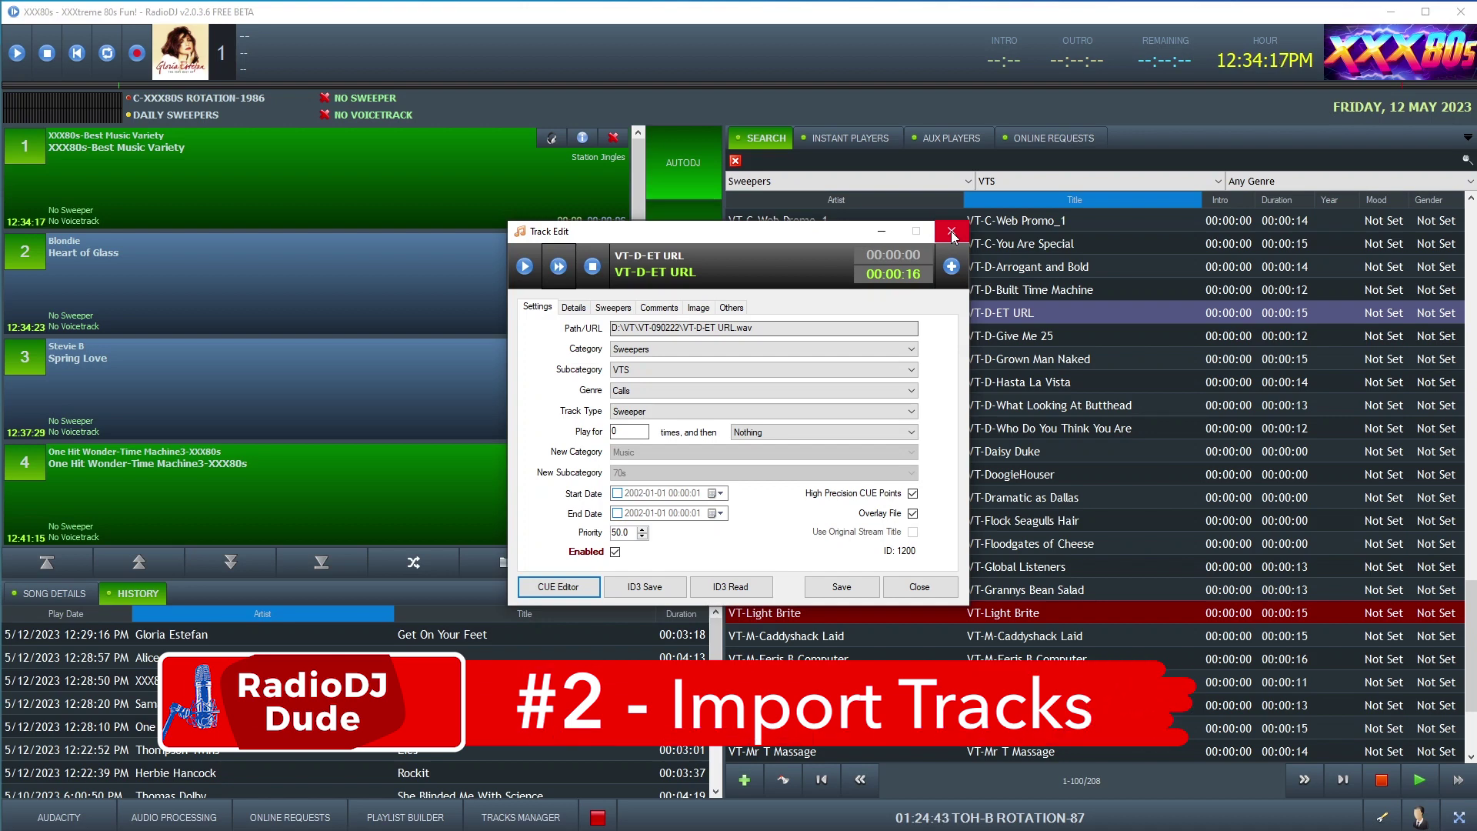
Keep the VT-D-ET URL voice track in the Sweepers category and review its subcategory
click(661, 348)
click(659, 372)
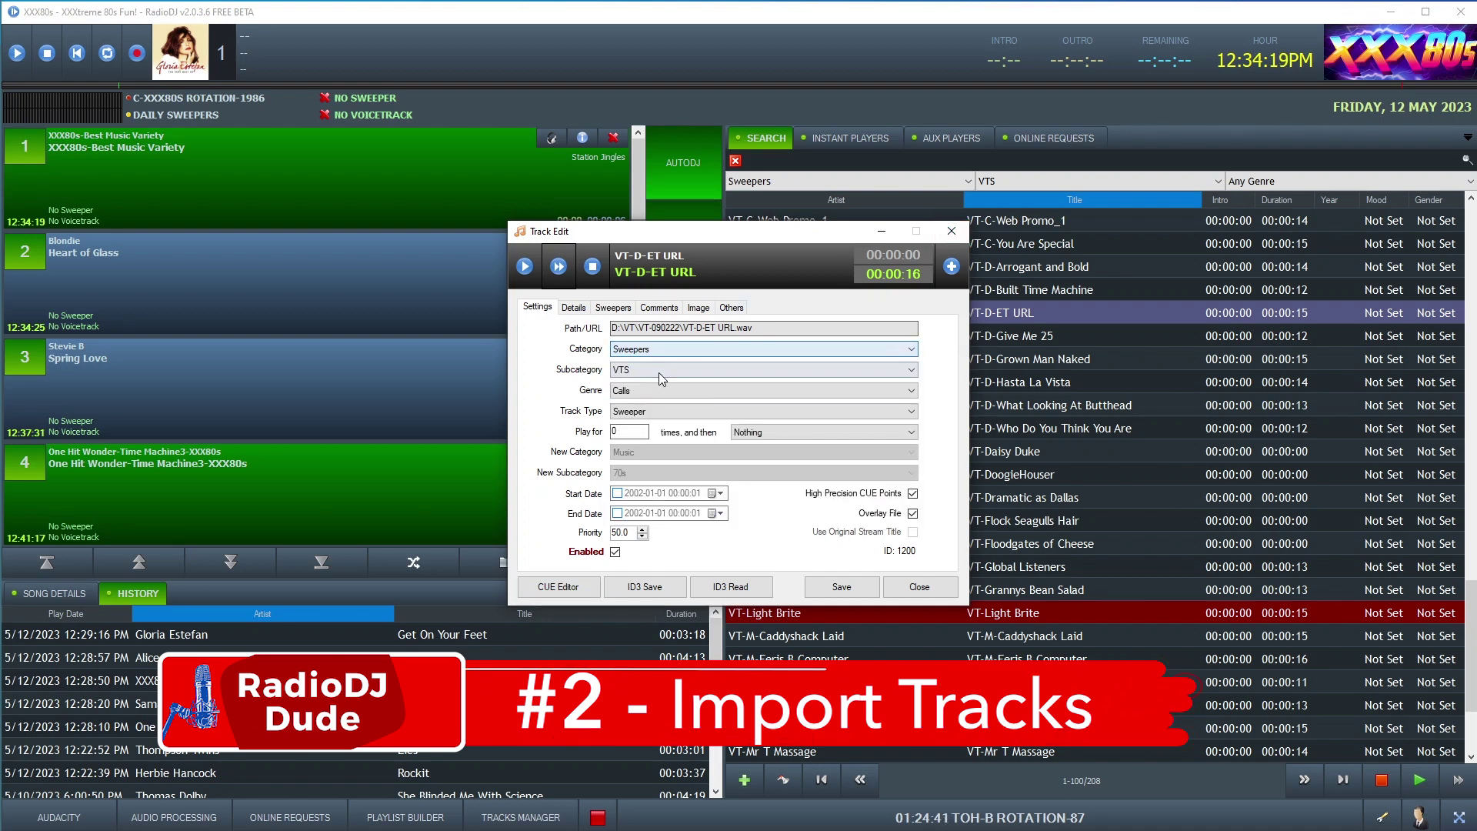
click(658, 371)
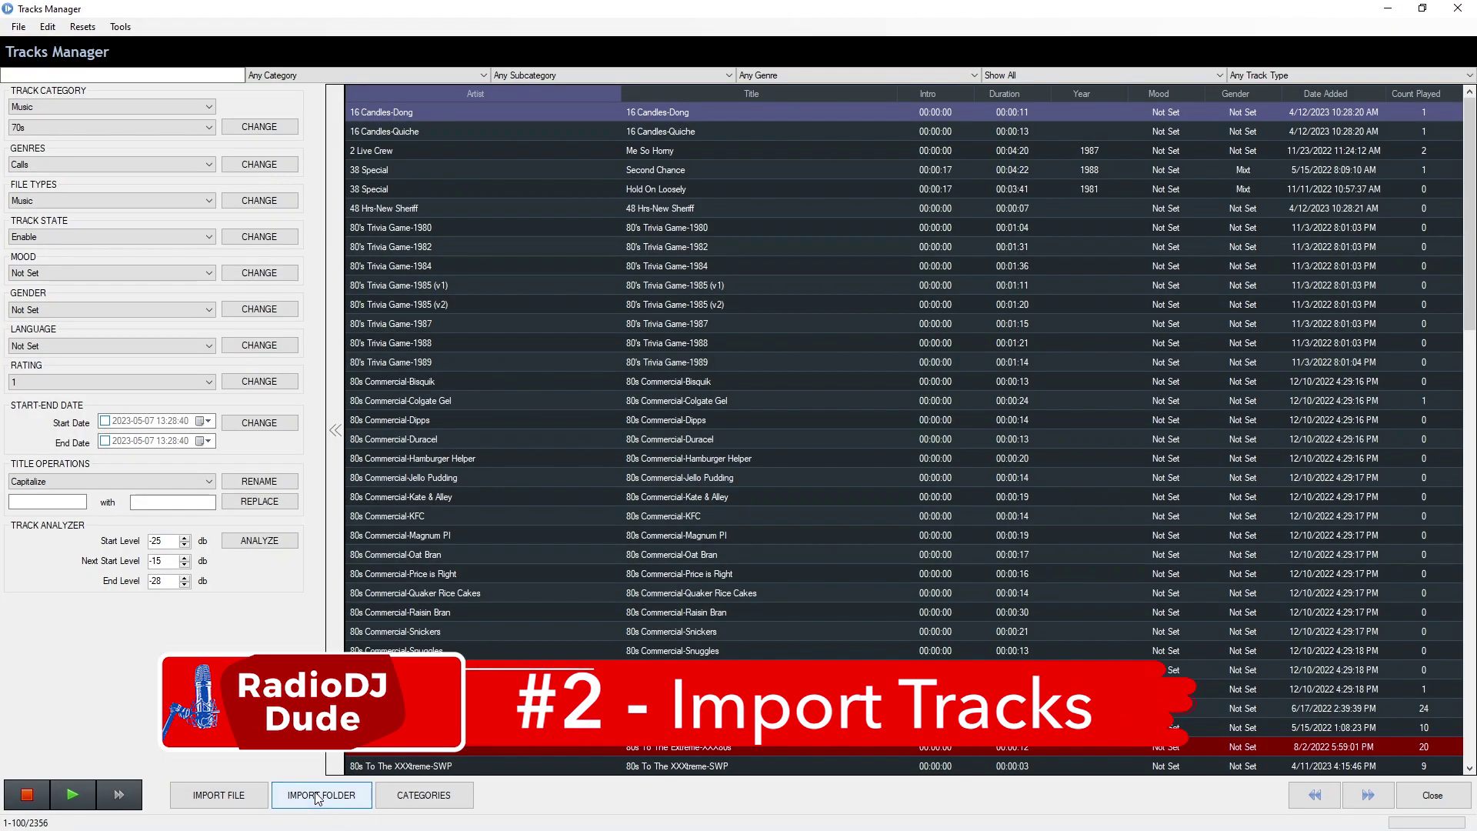
Start a folder import that files the new tracks under Sweepers with a chosen subcategory
click(320, 795)
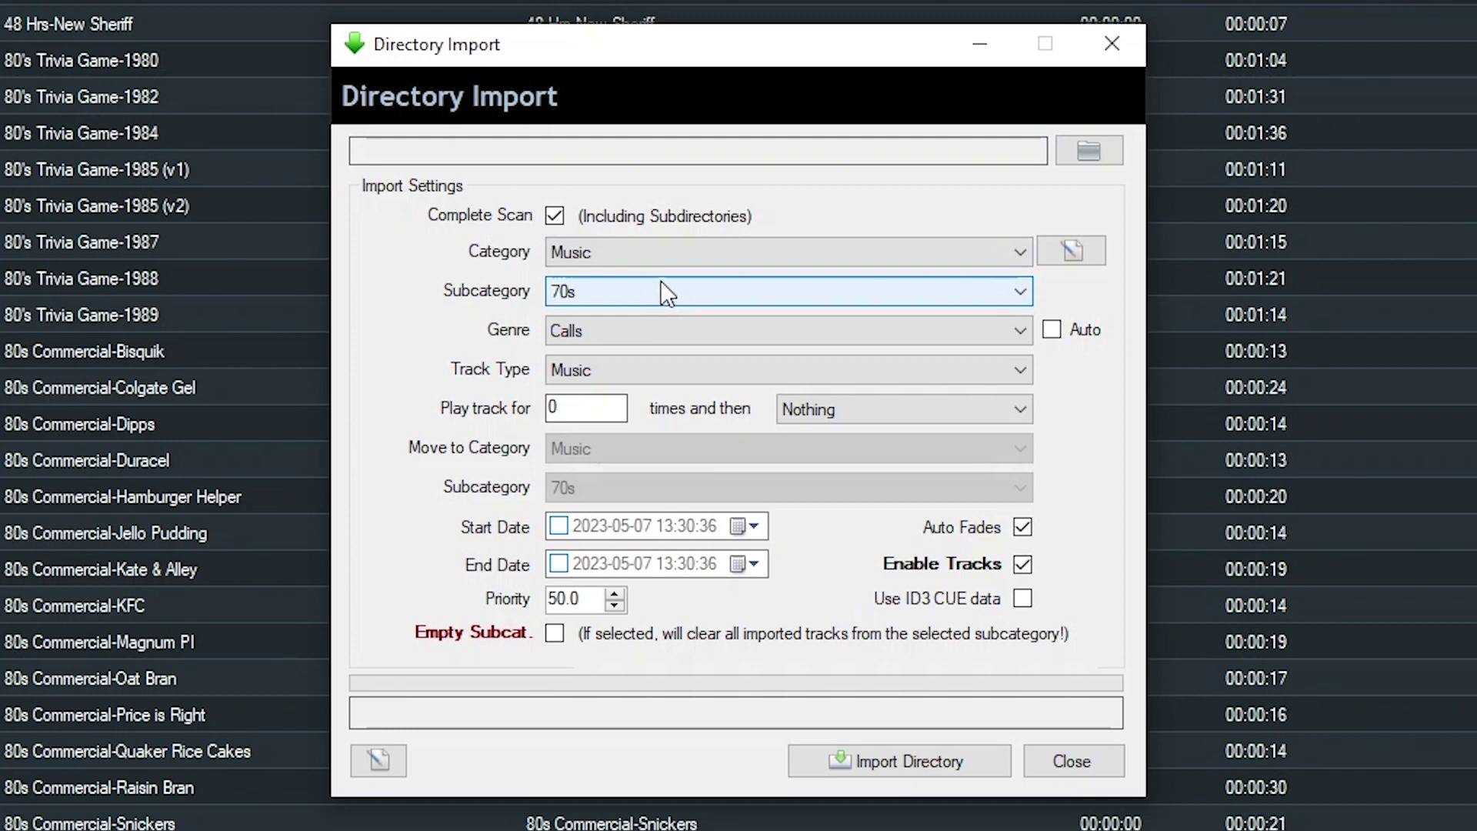
click(641, 247)
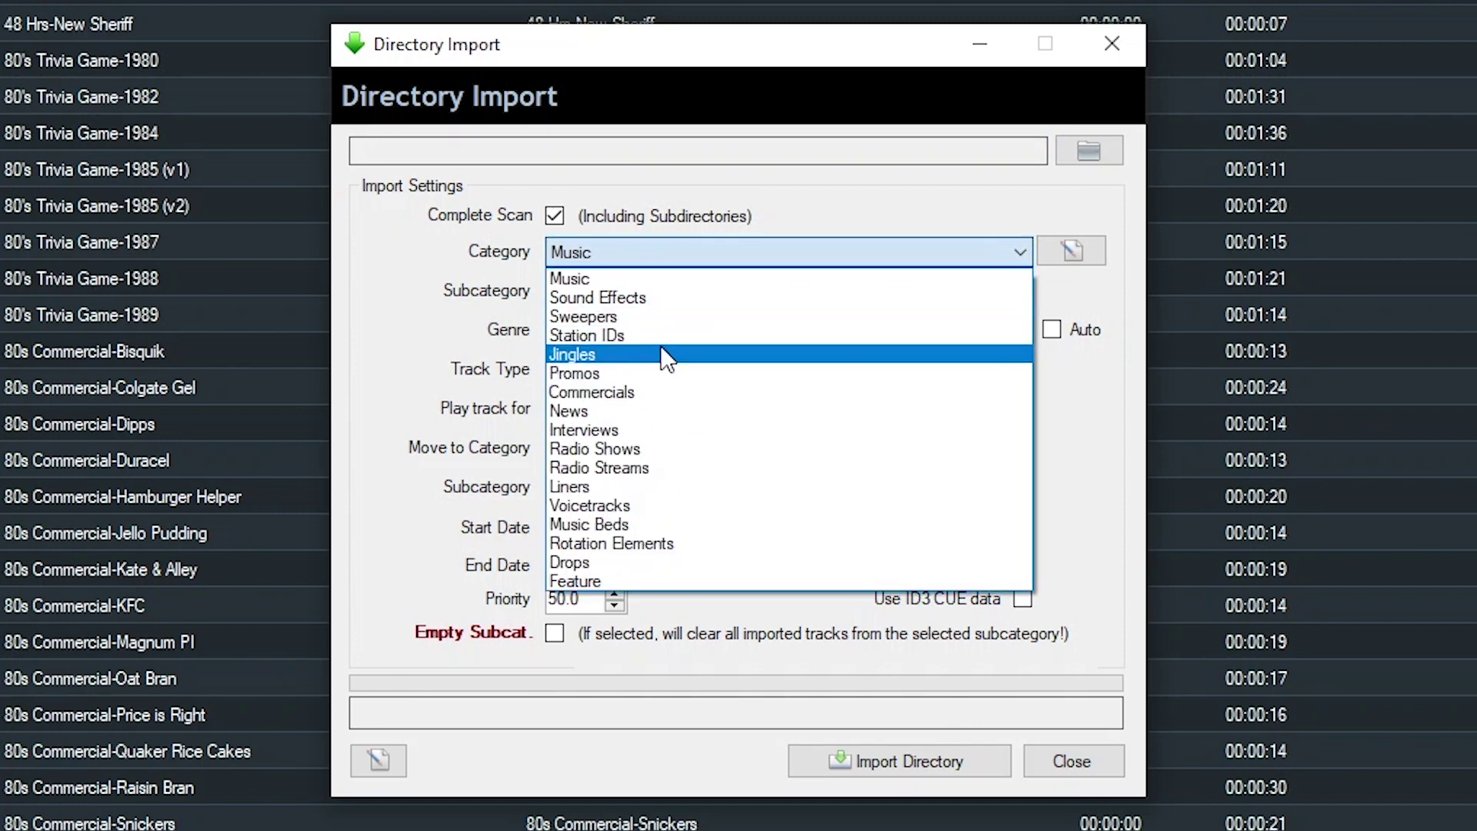
click(654, 317)
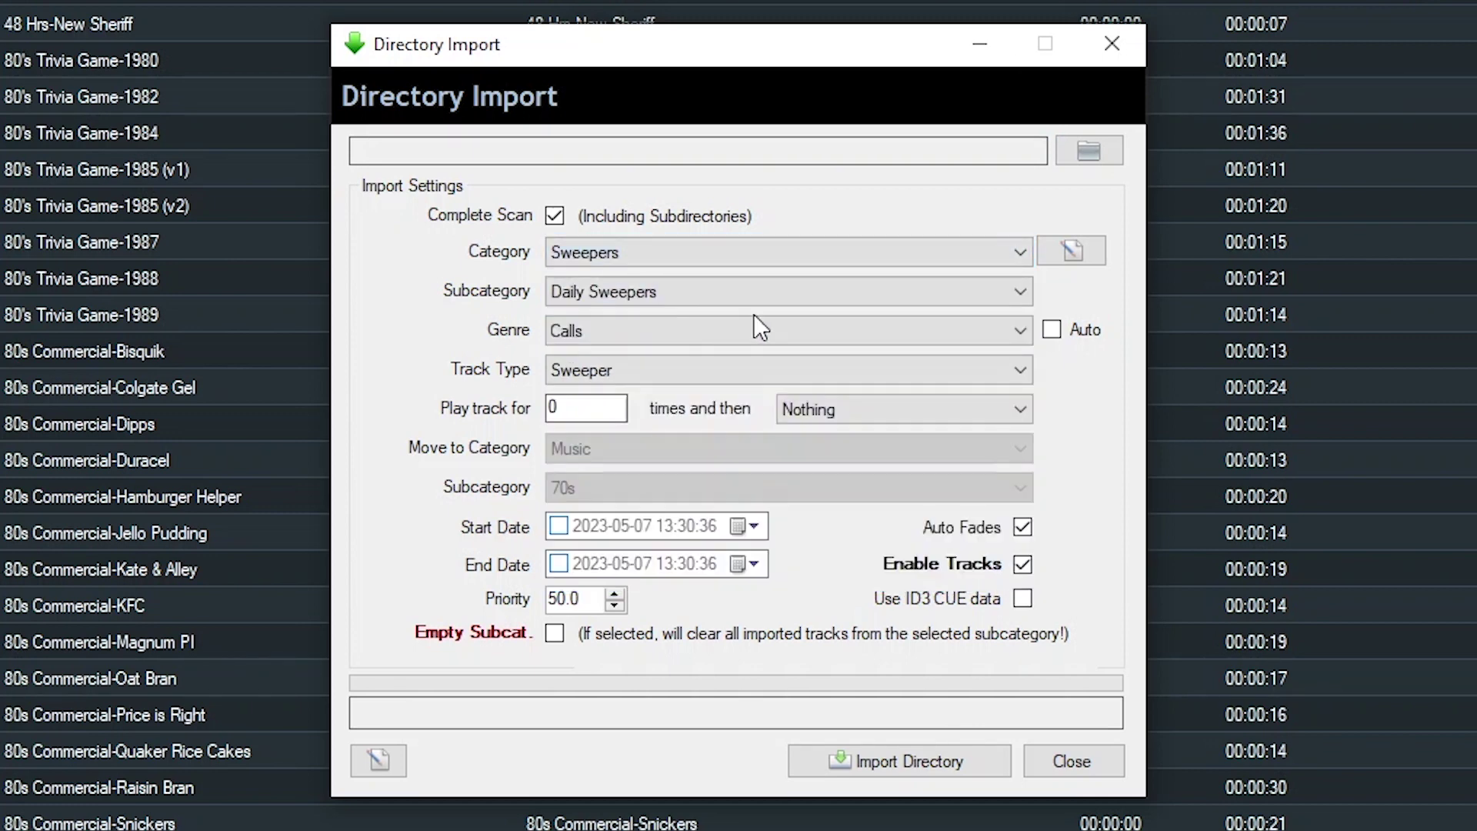
click(638, 300)
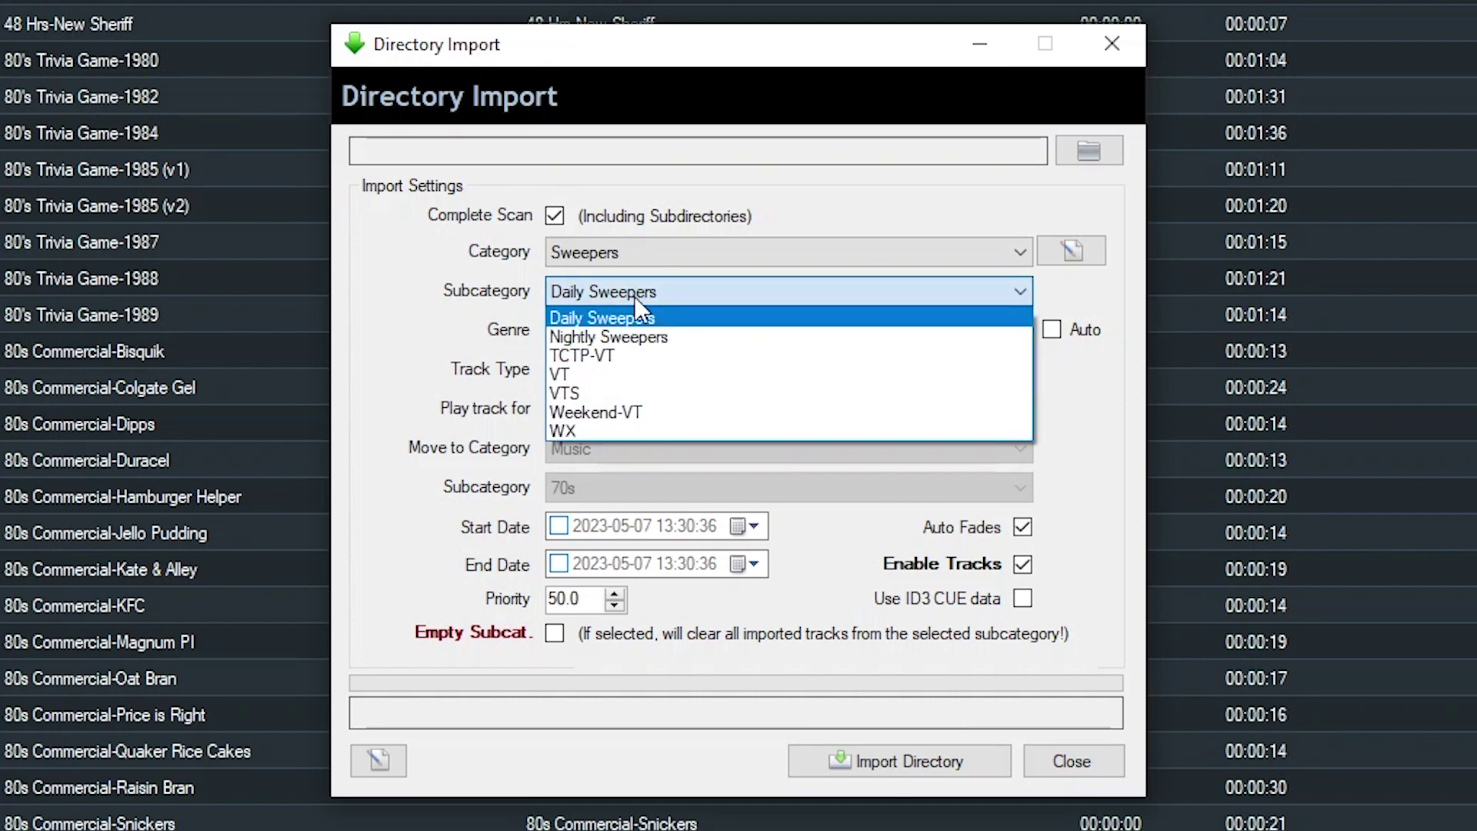
click(634, 411)
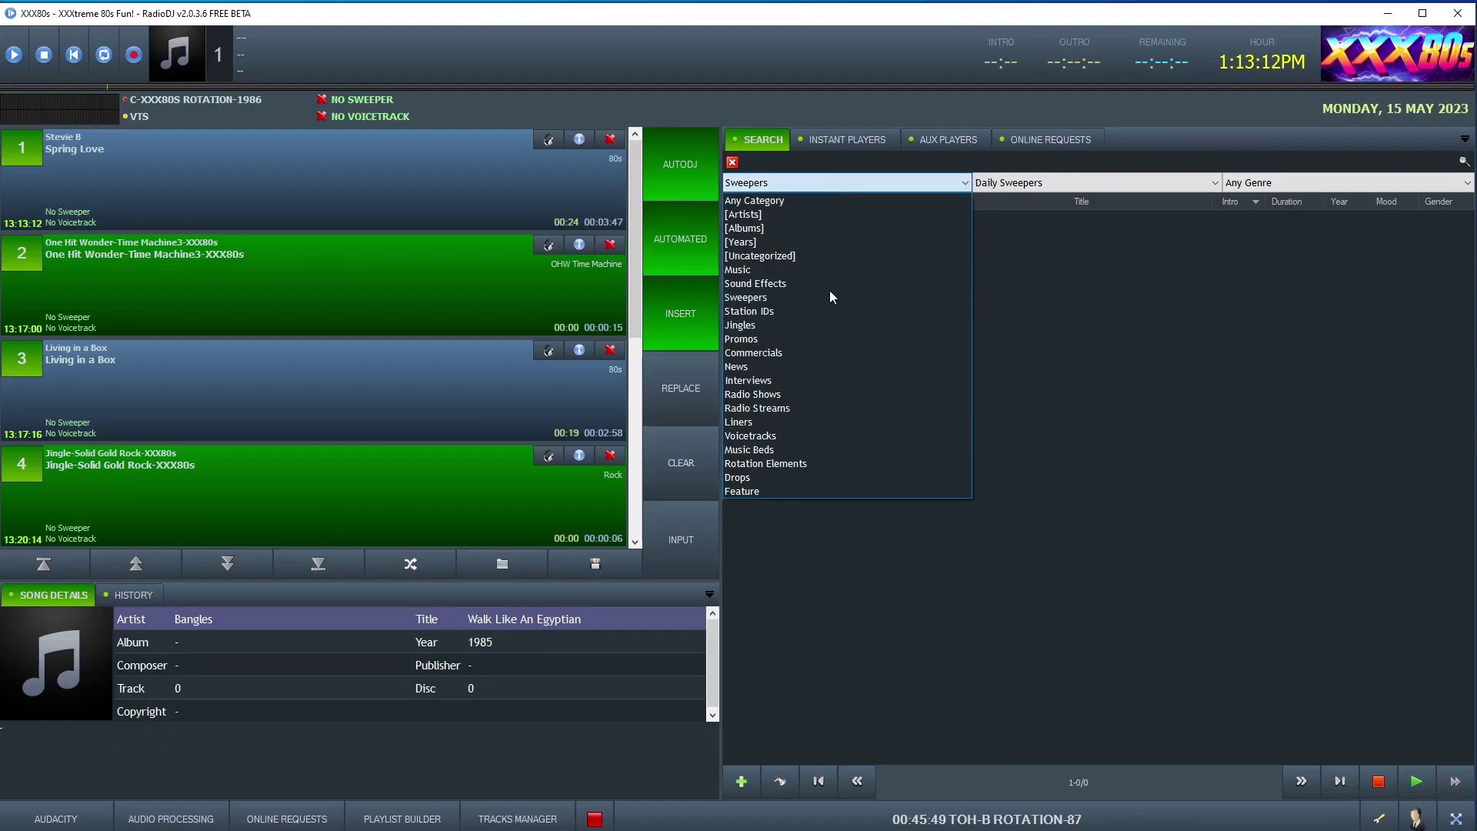
Set the Phoner-Contest Fraud call's track type to Voiceover and close its editor
click(868, 436)
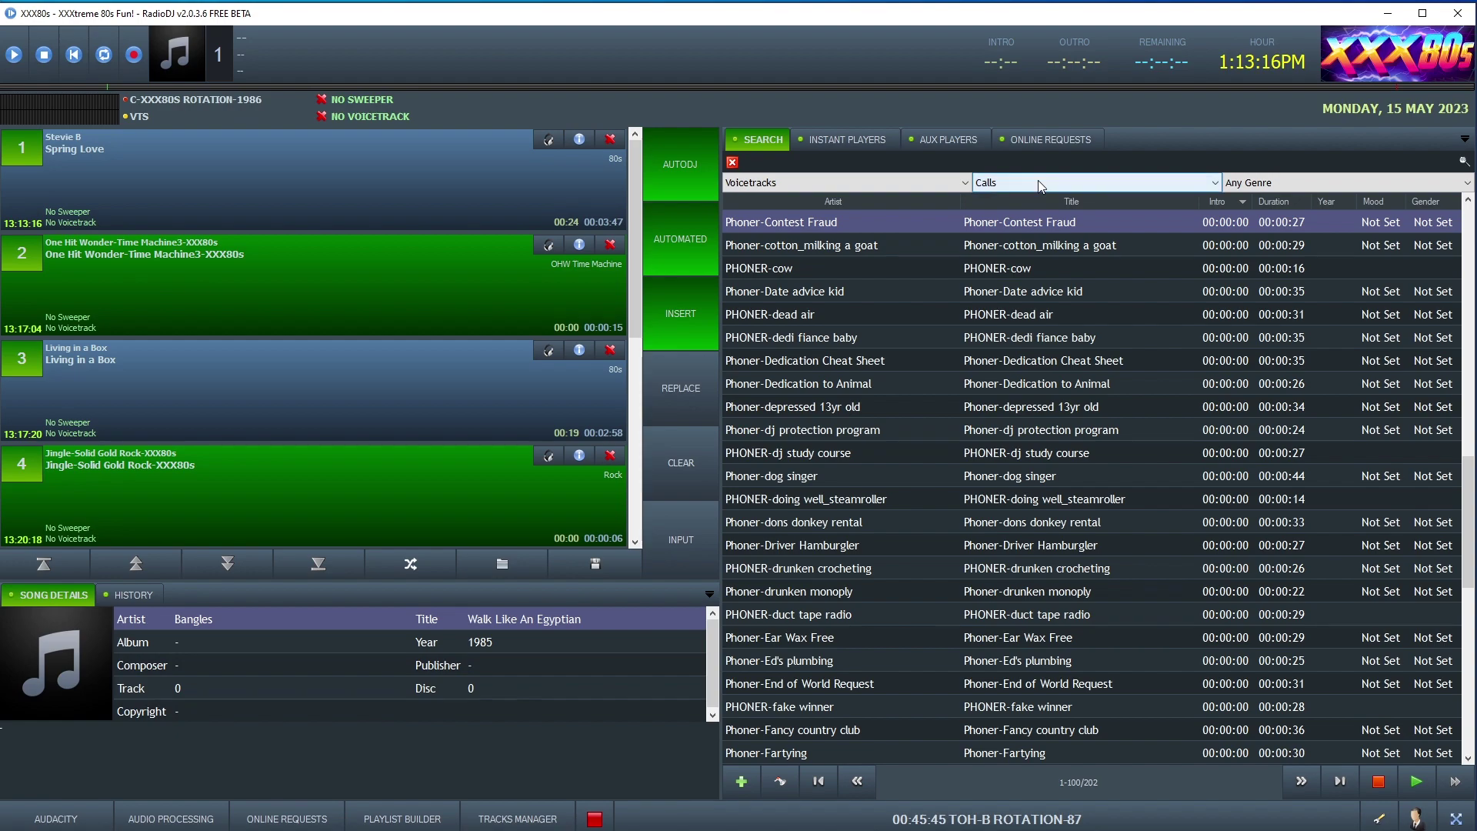
right_click(927, 213)
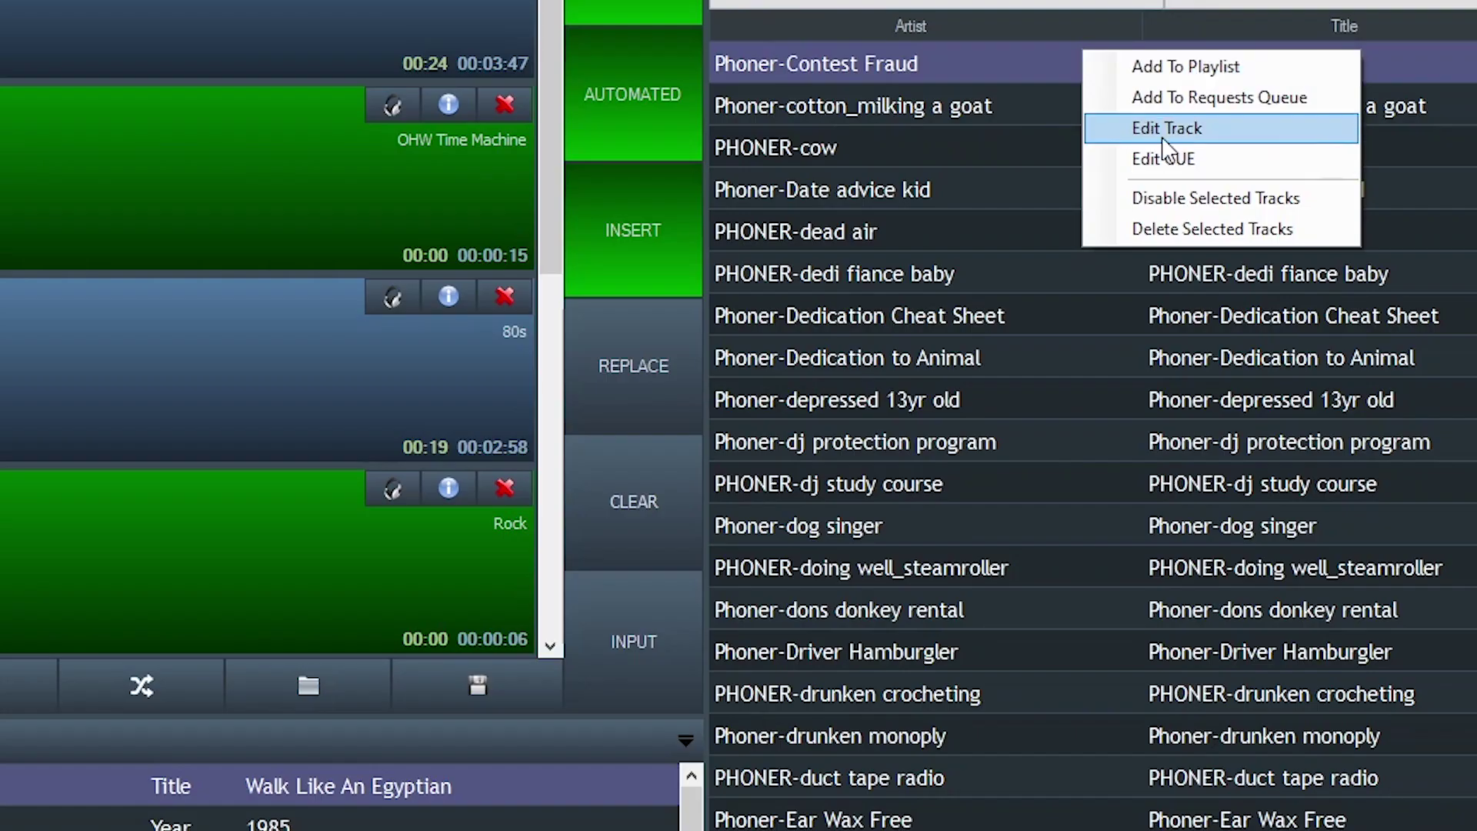
click(1137, 123)
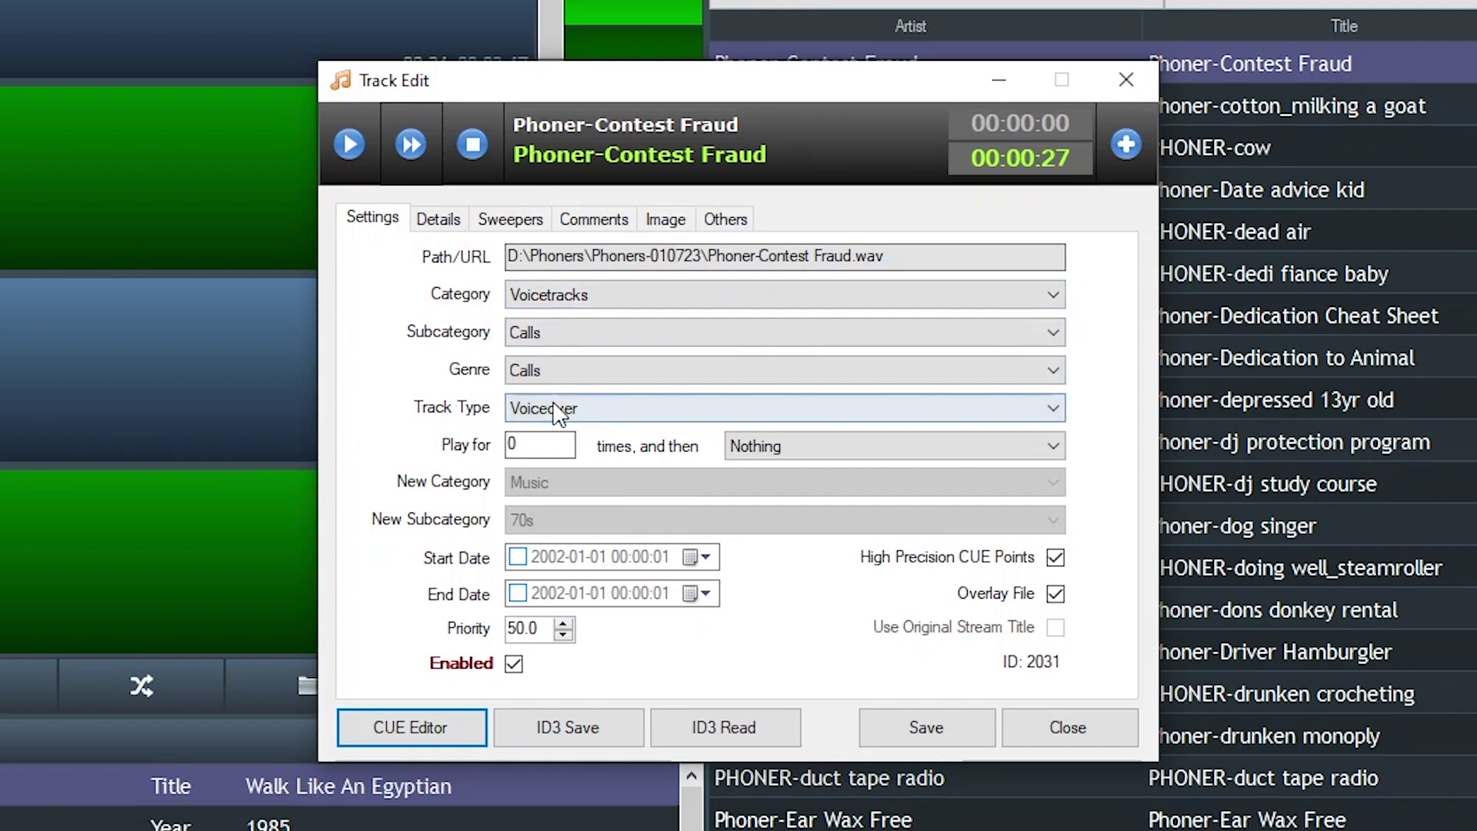
click(585, 407)
click(592, 482)
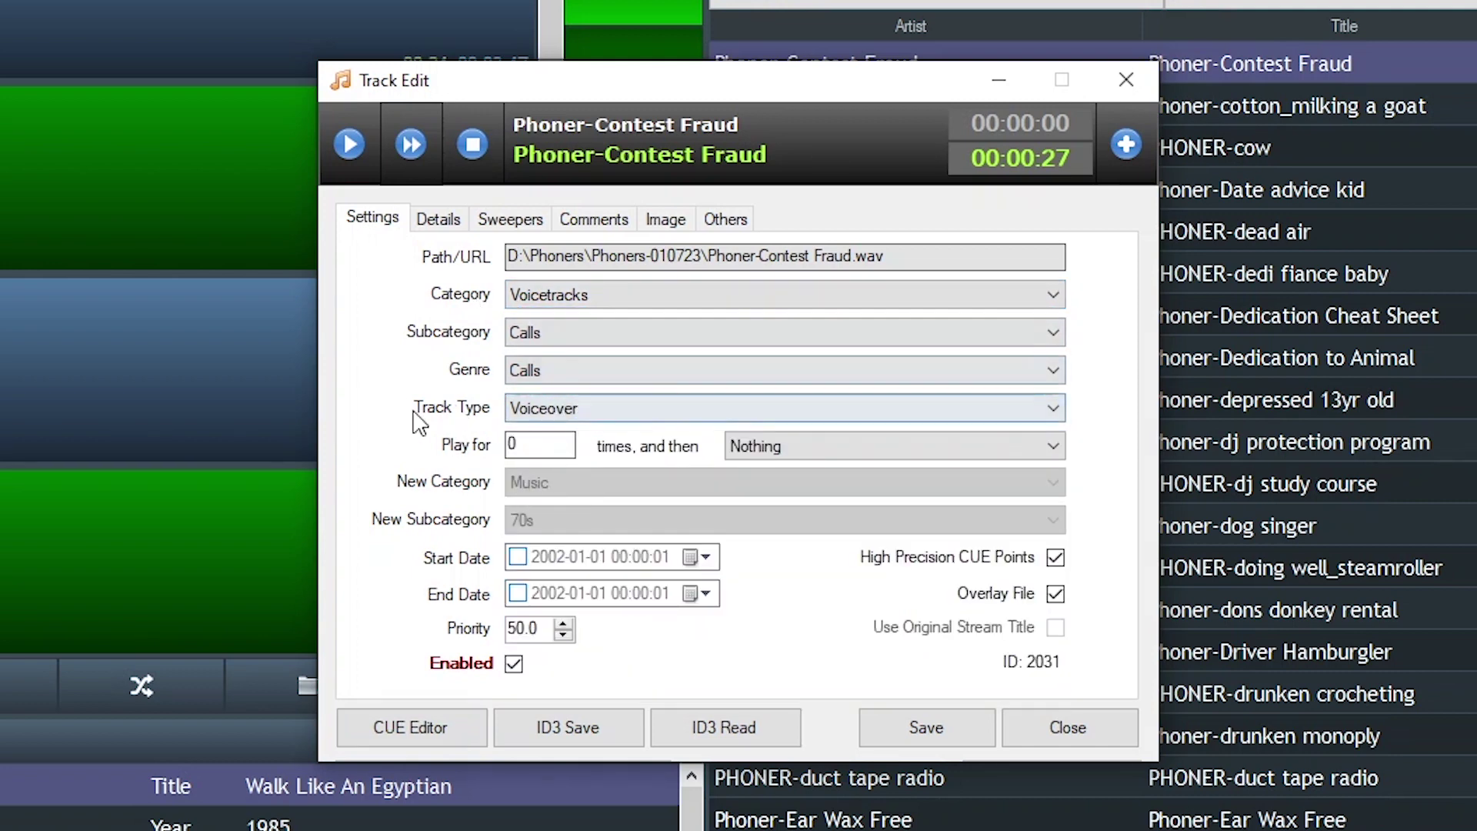
click(1066, 727)
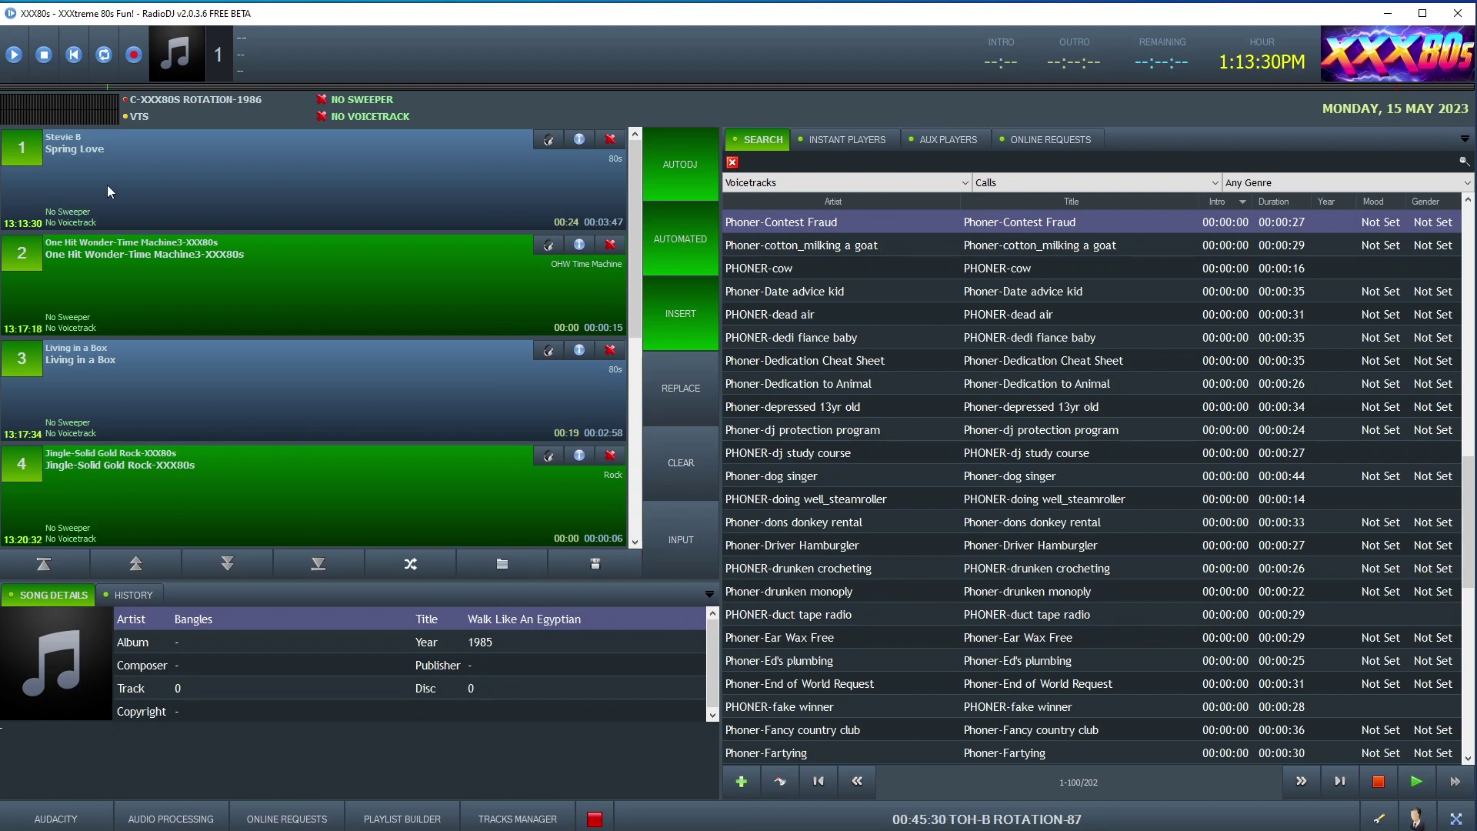
Pick START placement in the first queued song's voicetrack picker and close the Tracks List
click(70, 223)
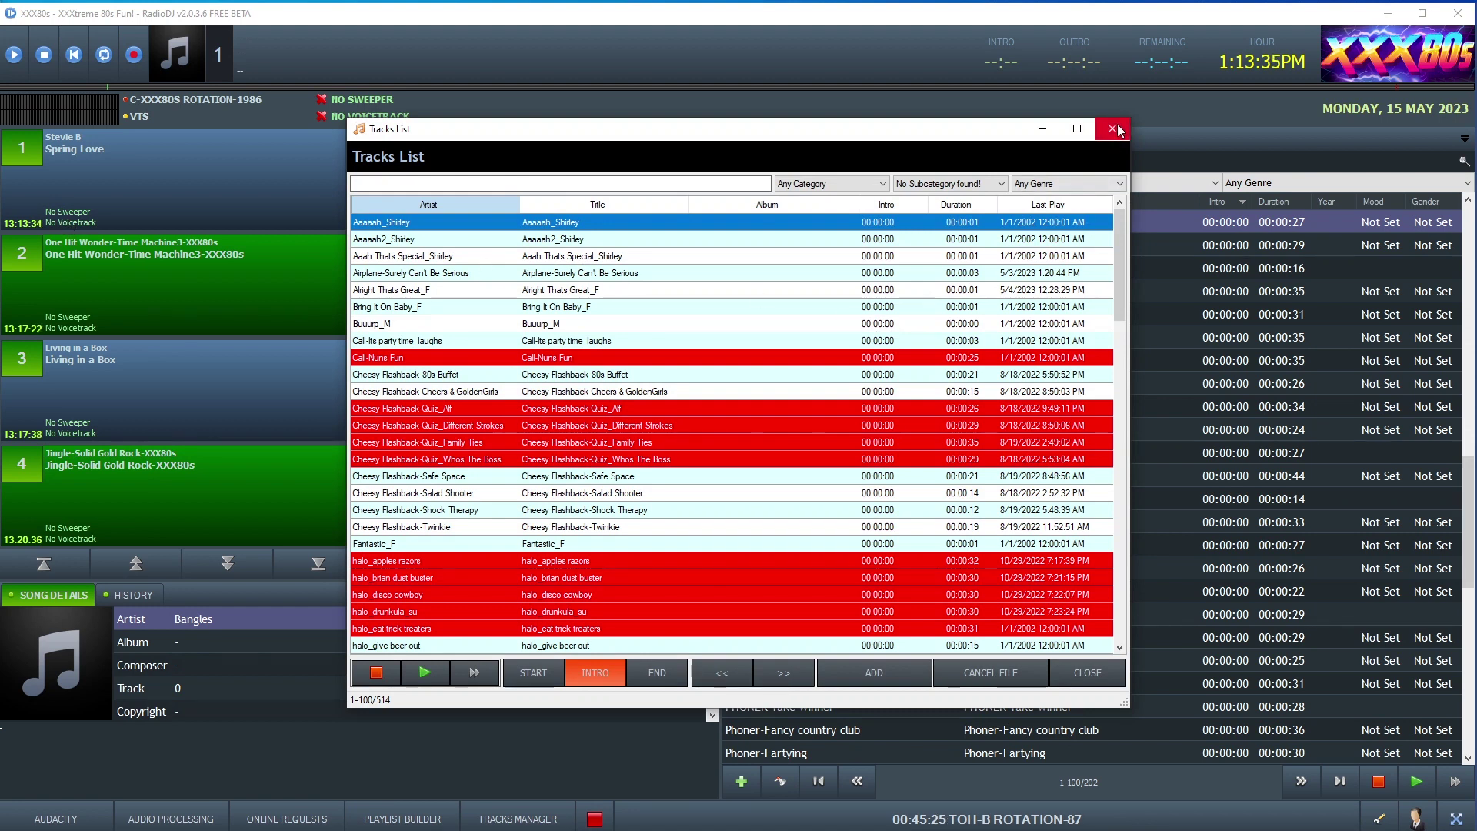
click(527, 687)
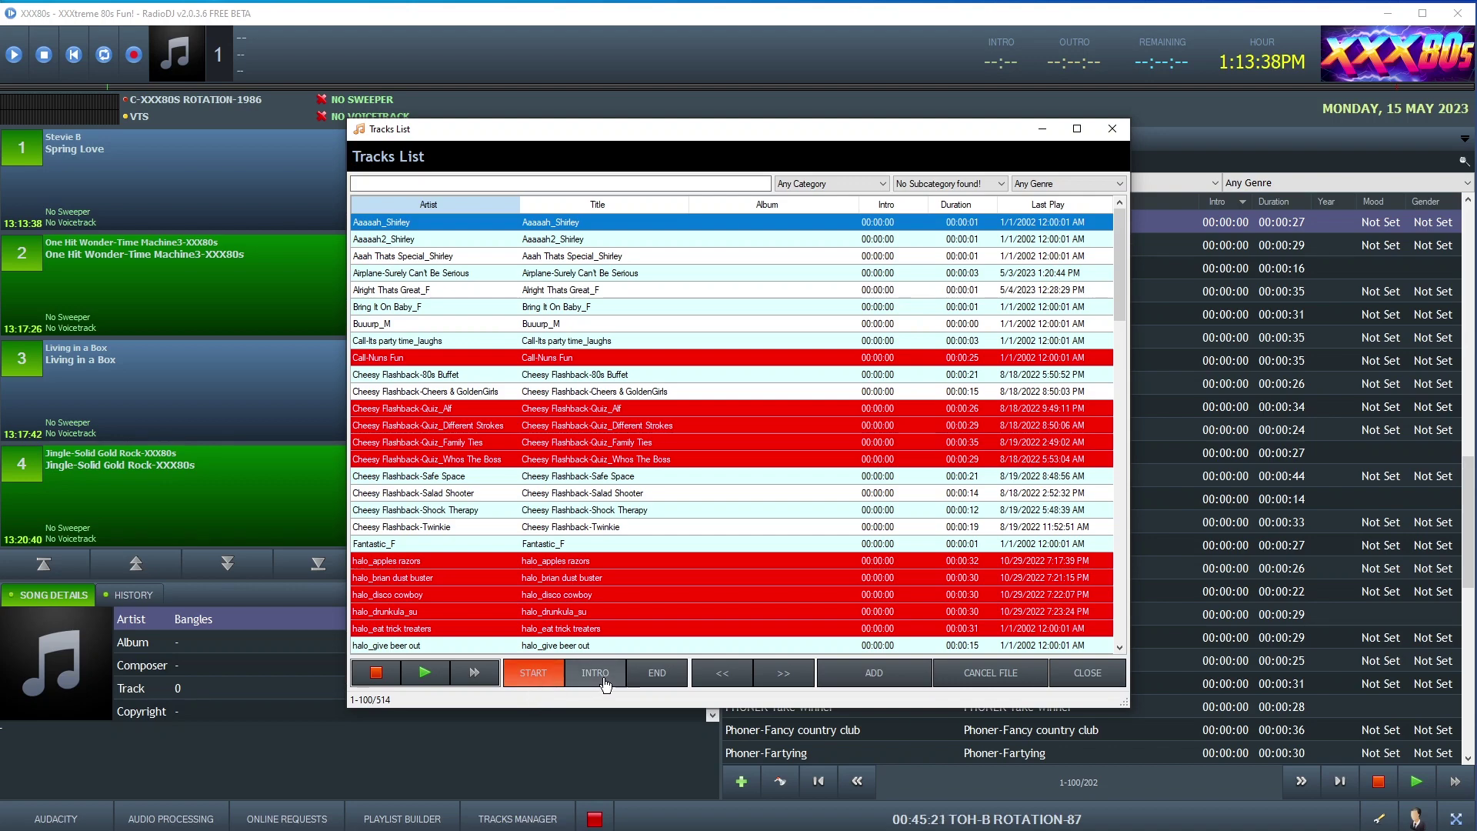
click(1109, 127)
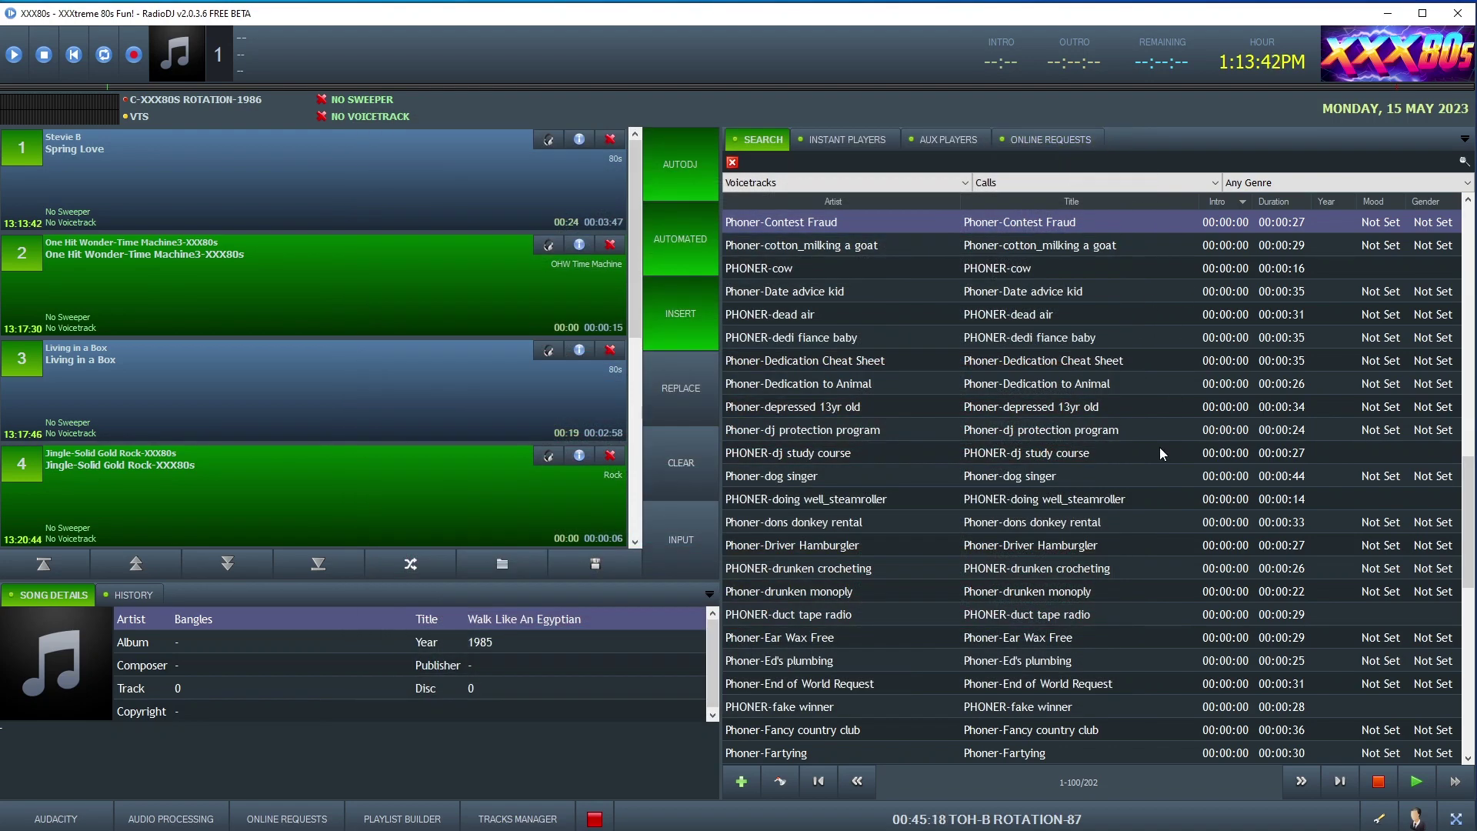
click(1378, 818)
Open Track Rotation full screen and show sweeper options for entry 18, the 80s Top 40 slot
click(574, 382)
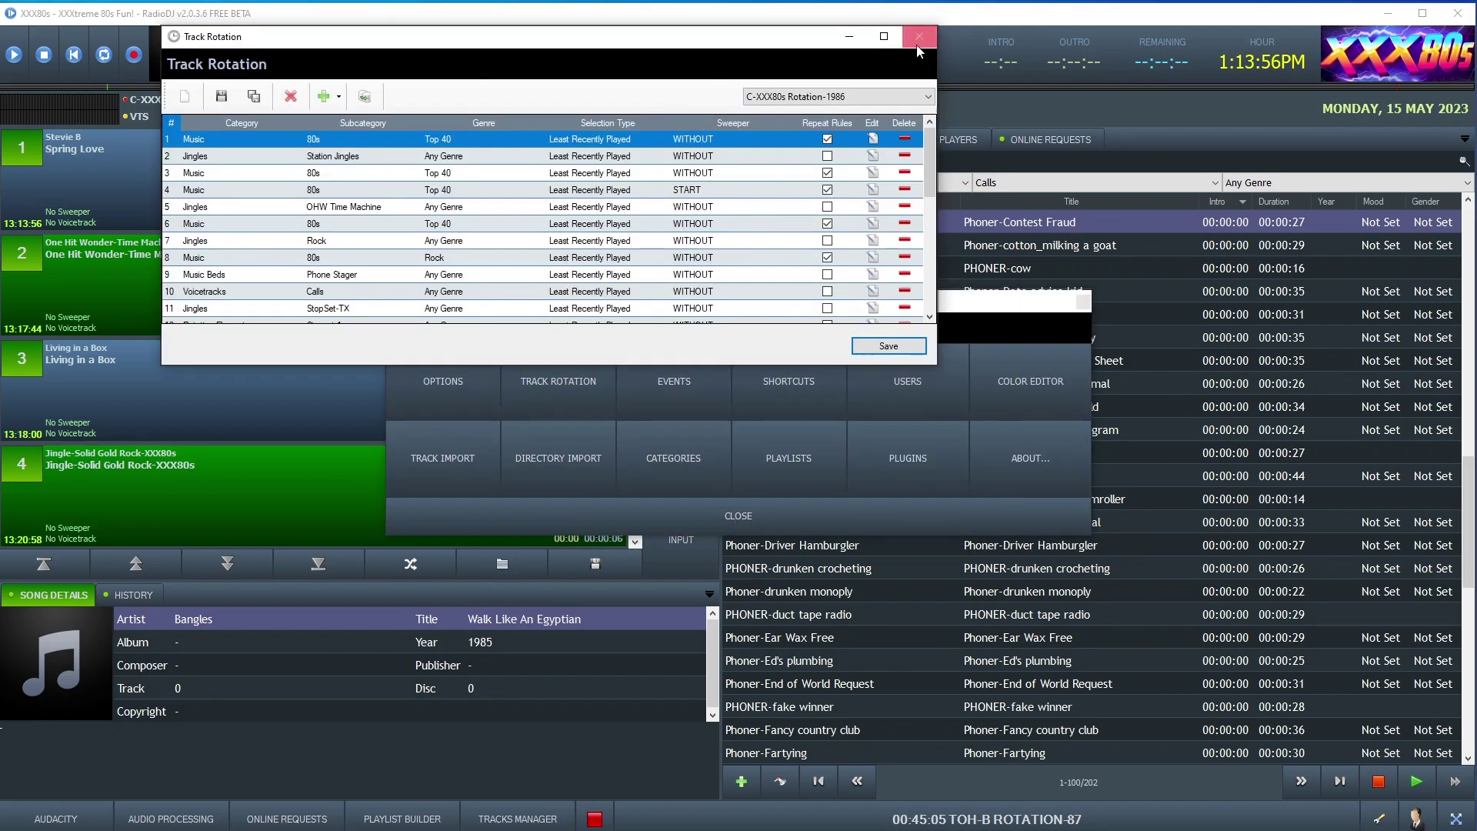
click(883, 40)
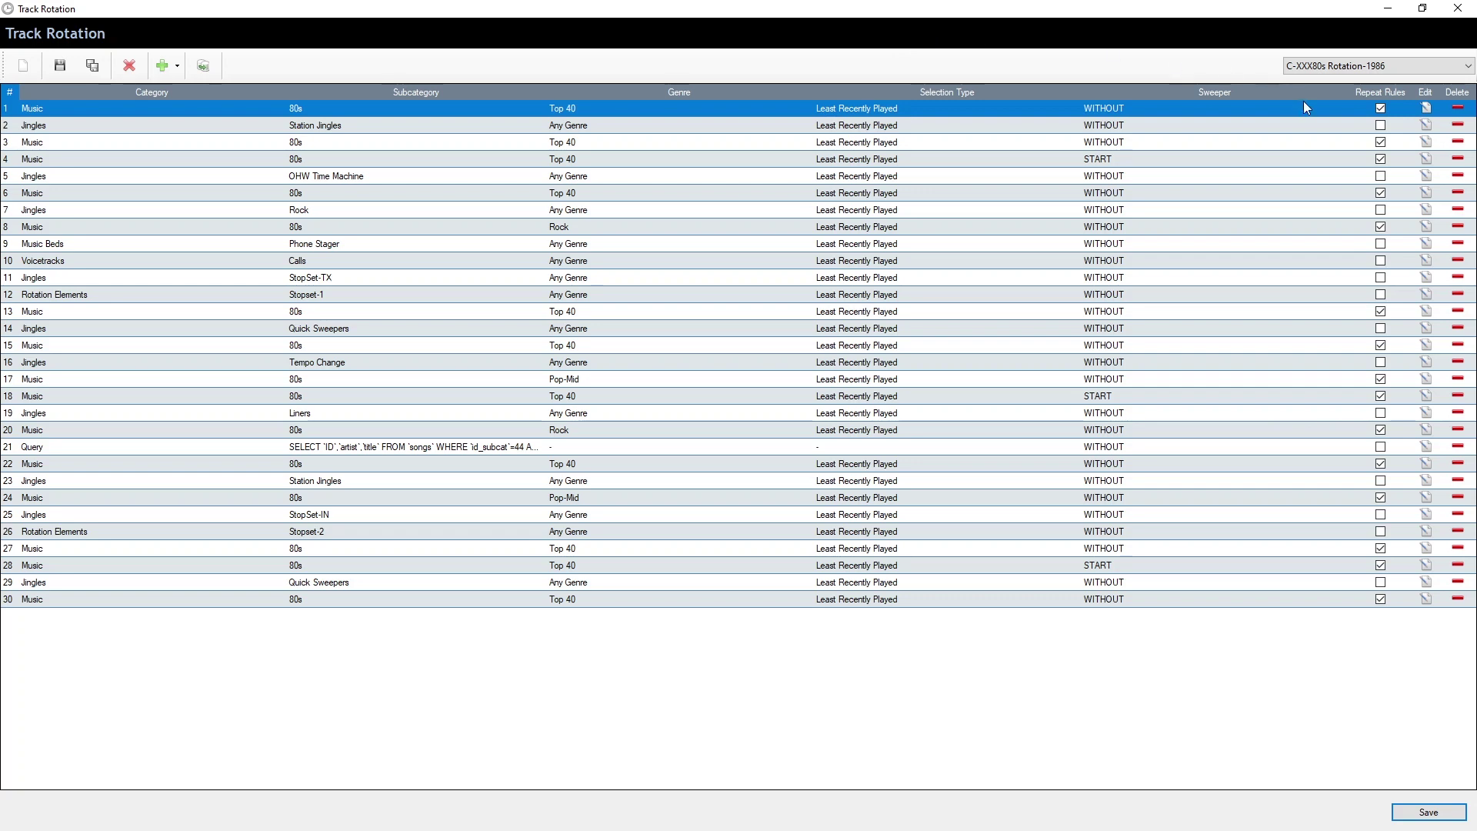
click(1157, 400)
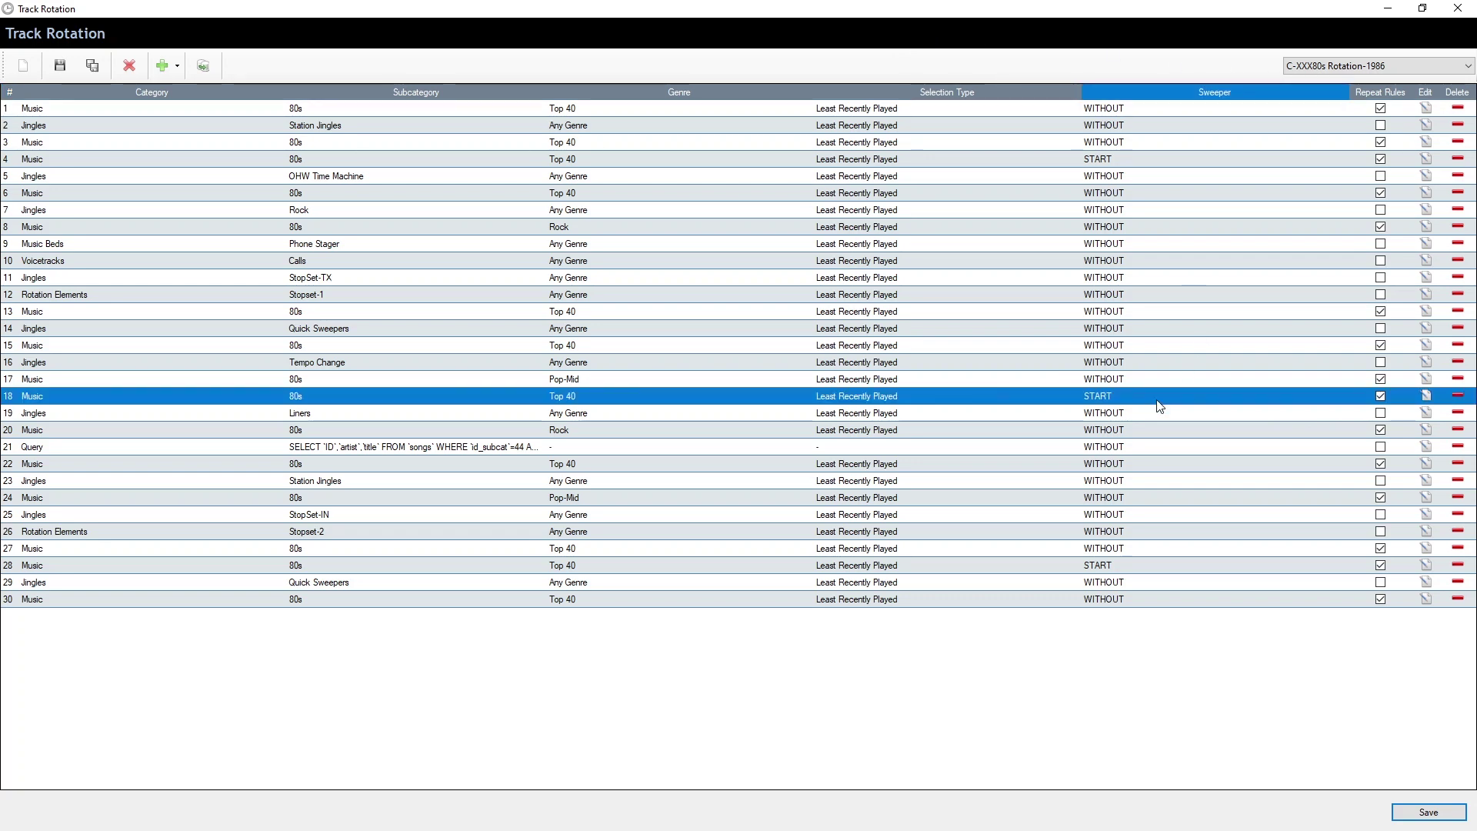
click(1426, 396)
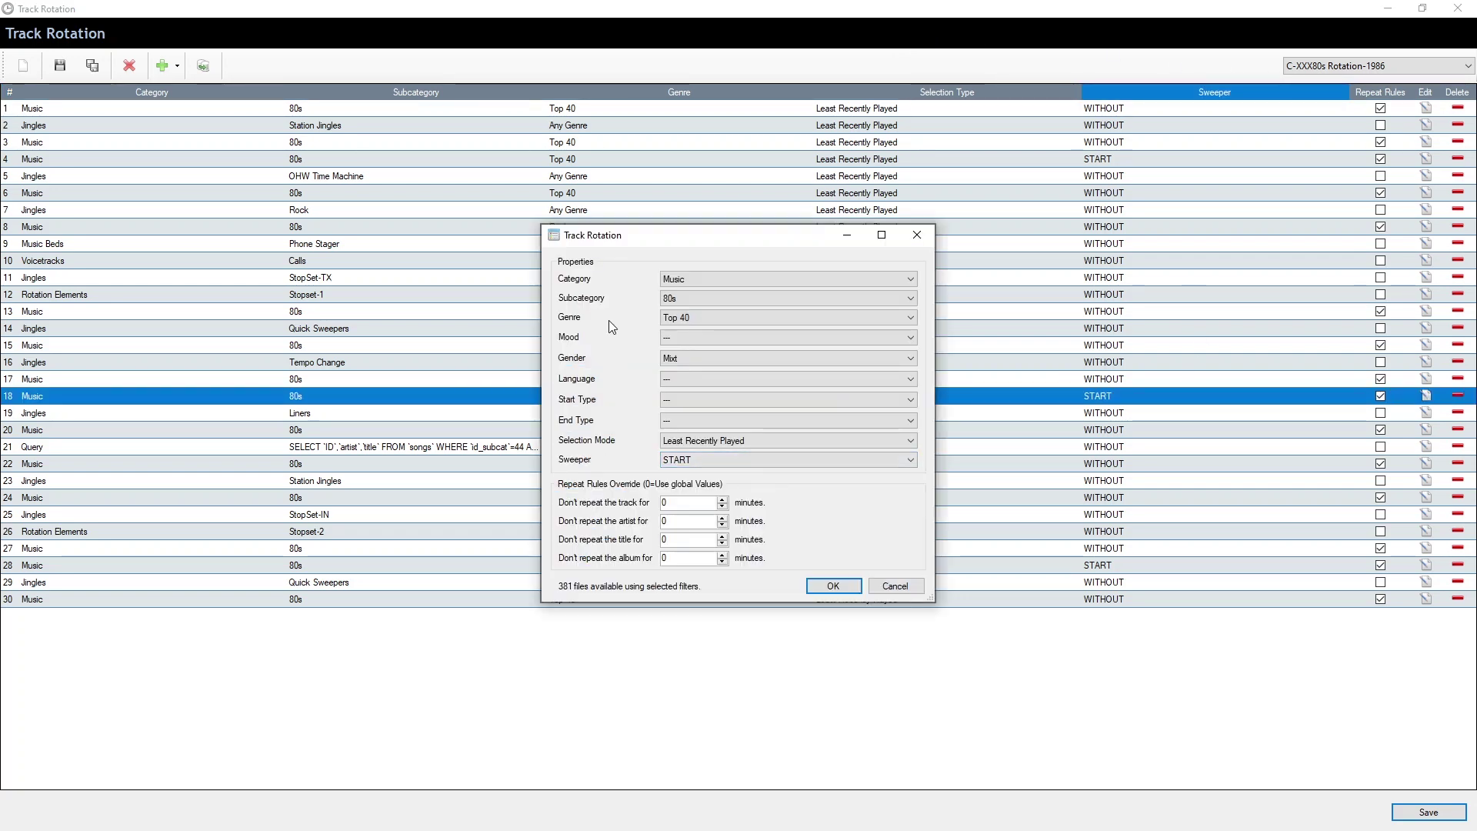
click(710, 463)
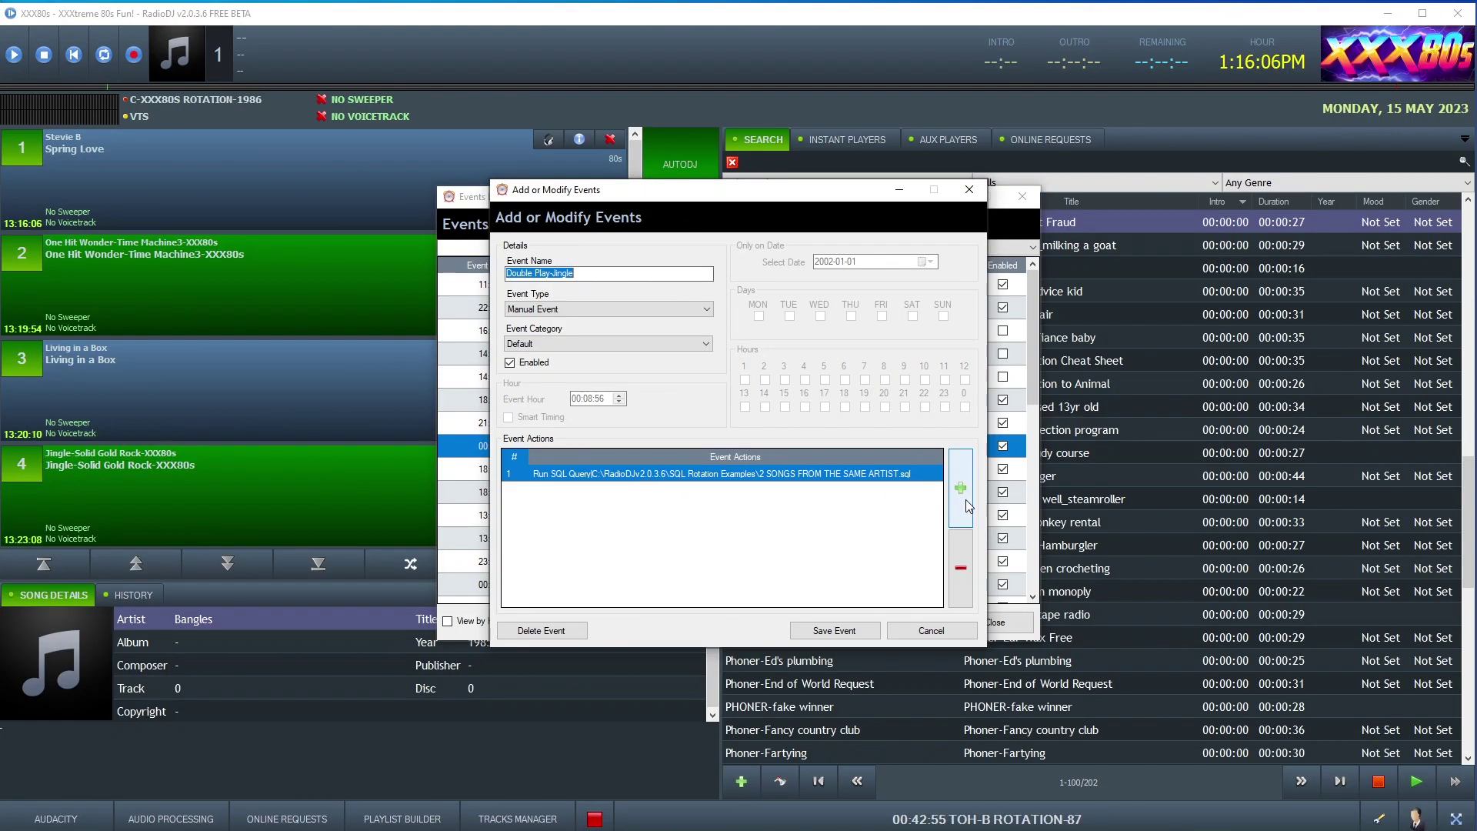
Add a Set Sweeper Category action using the VTS category to the event
click(966, 500)
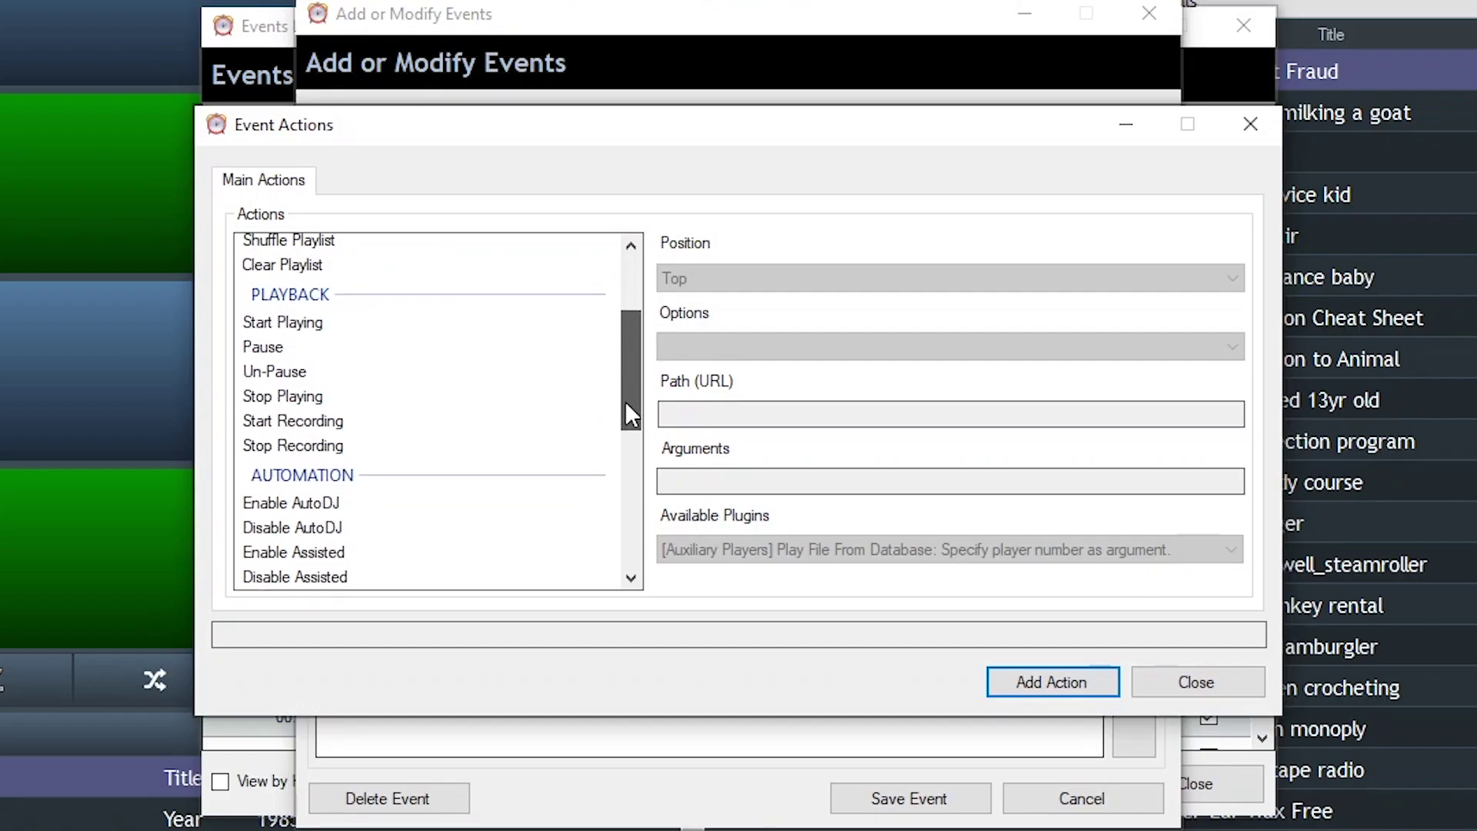
drag(631, 415, 629, 501)
click(311, 377)
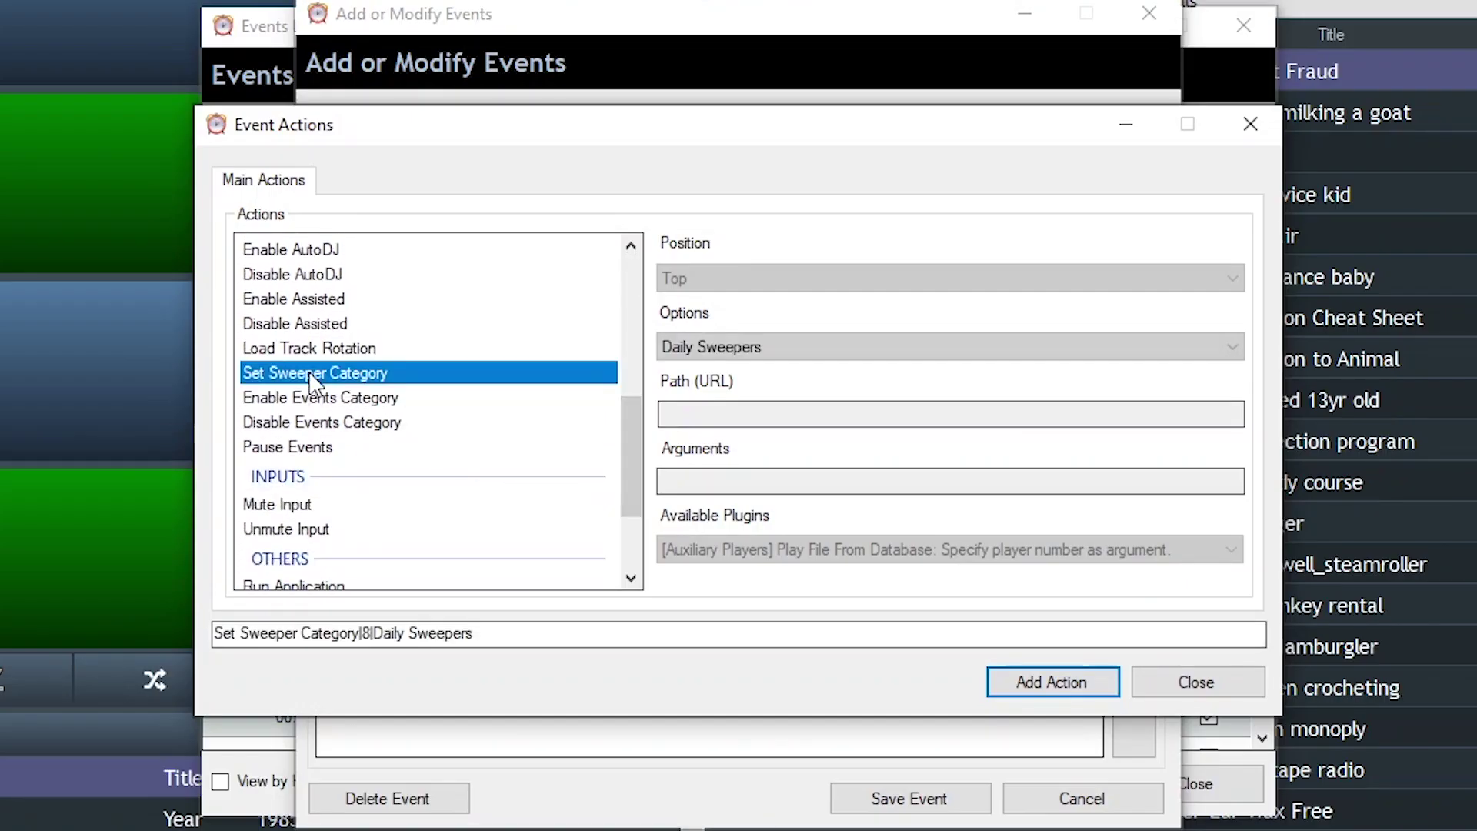
click(743, 352)
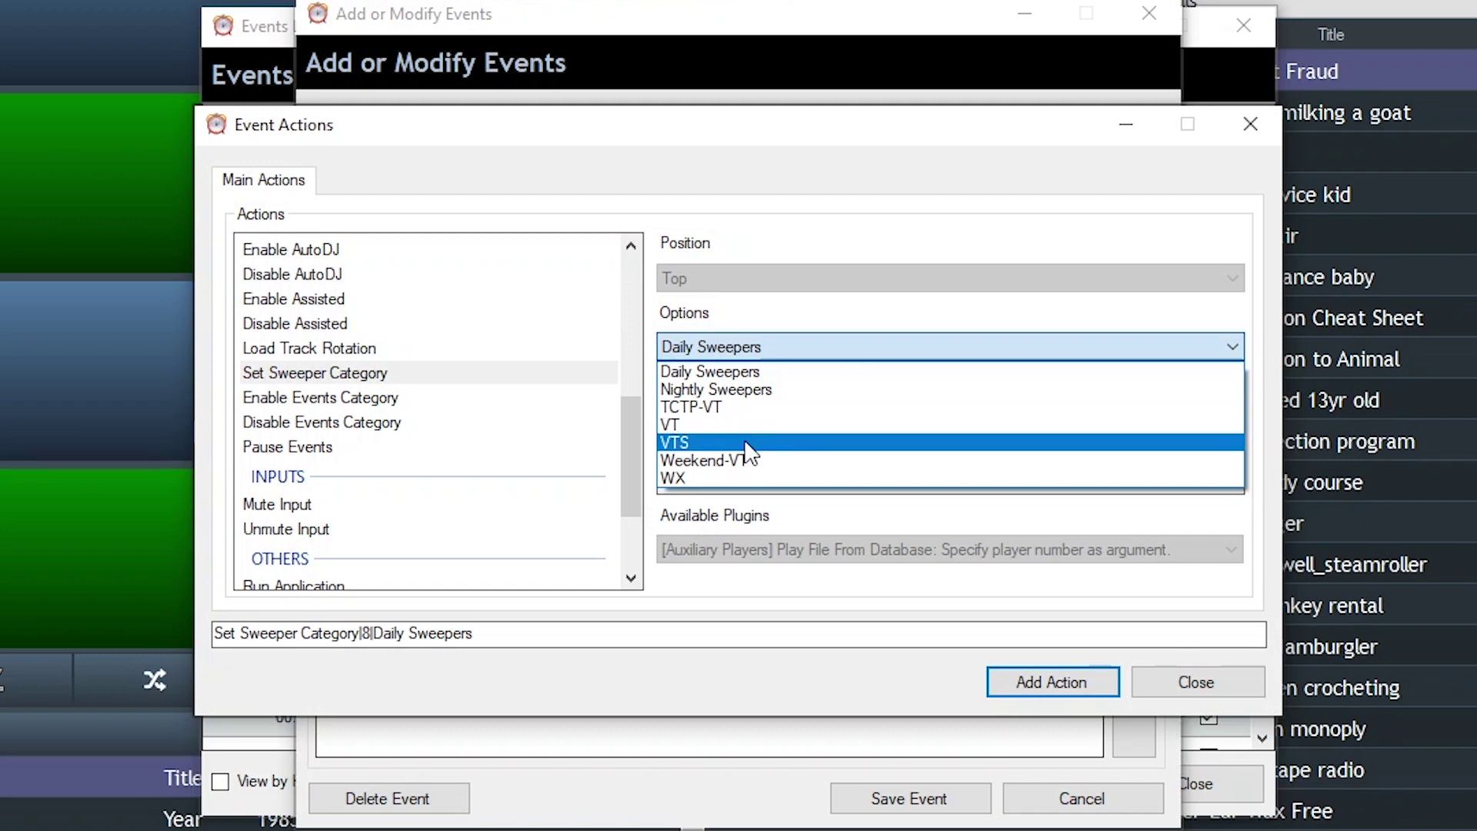
click(759, 442)
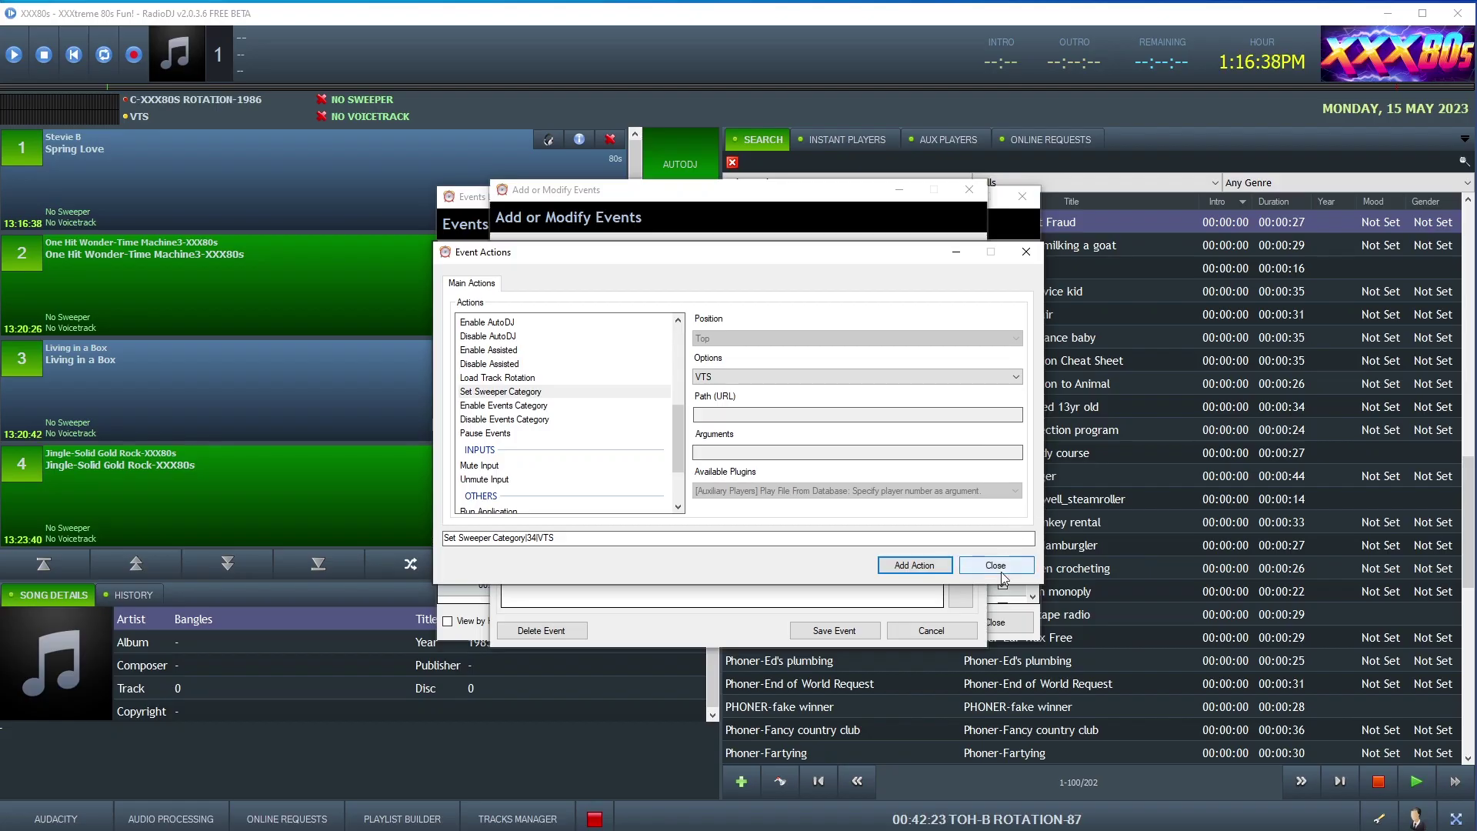
click(997, 570)
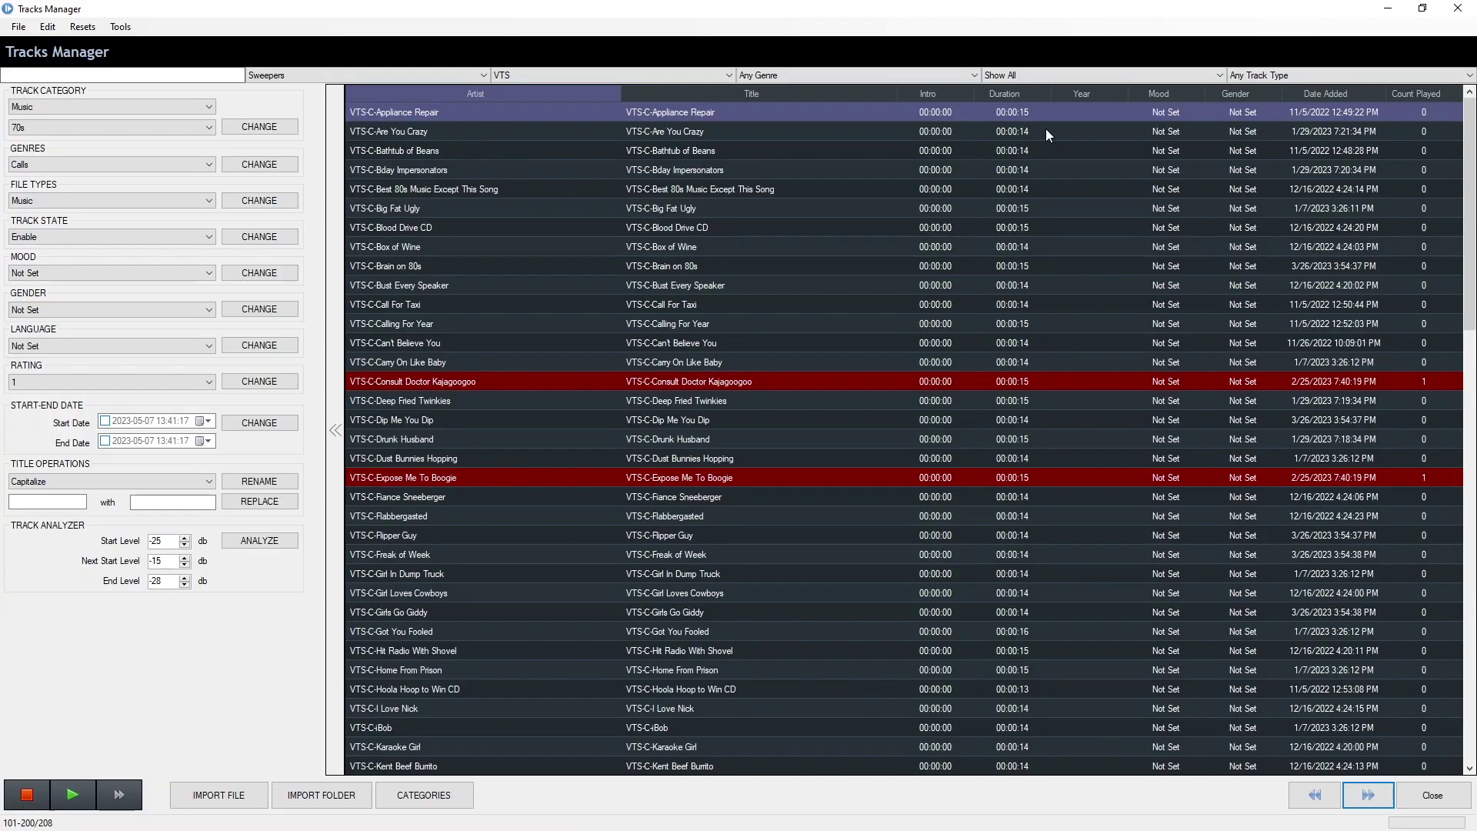
Check durations of the VTS sweepers from Are You Crazy to Can't Believe You, then bring up Take On Me's options
click(1046, 131)
click(1041, 153)
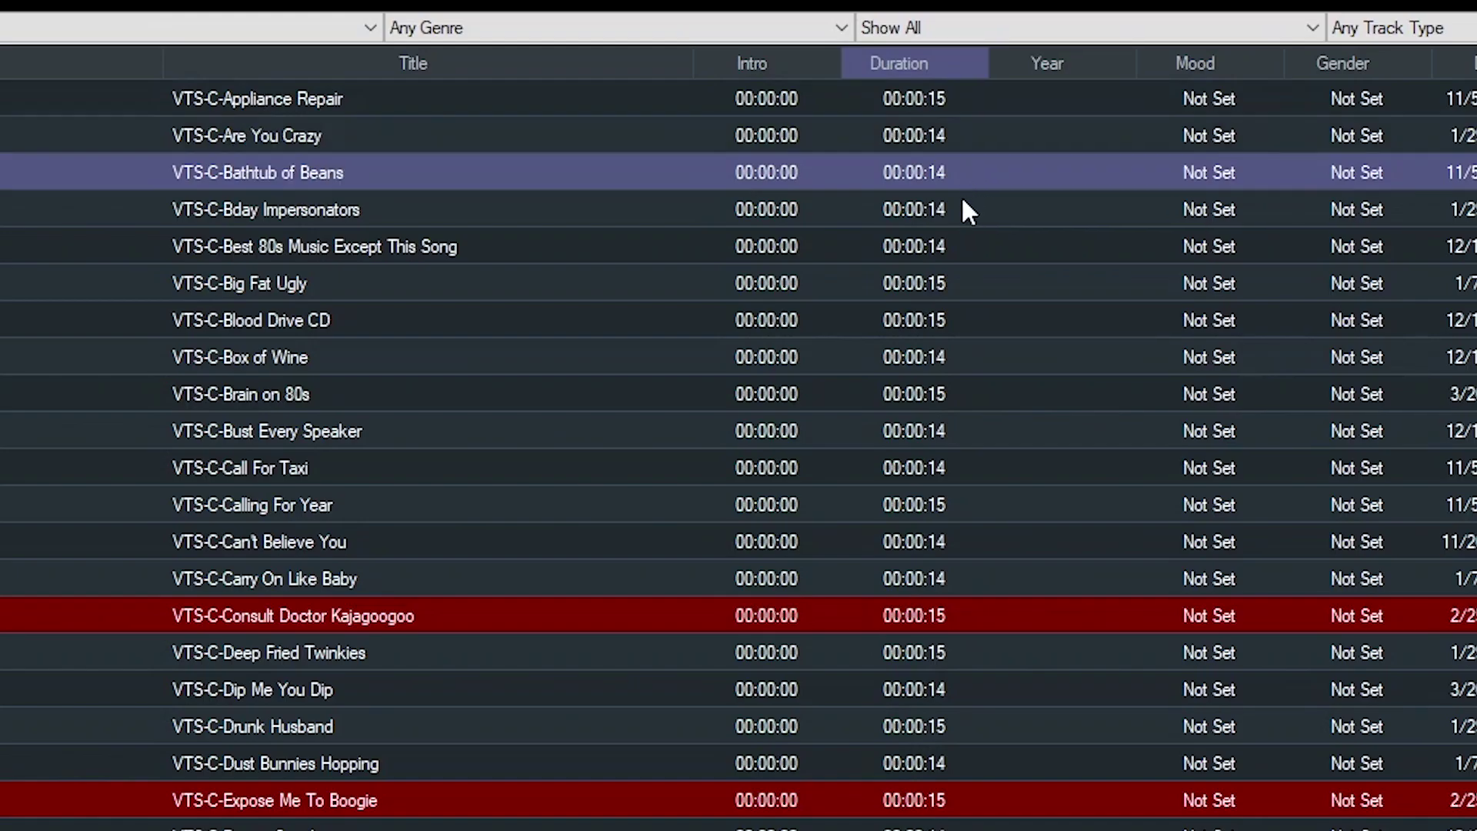
click(962, 205)
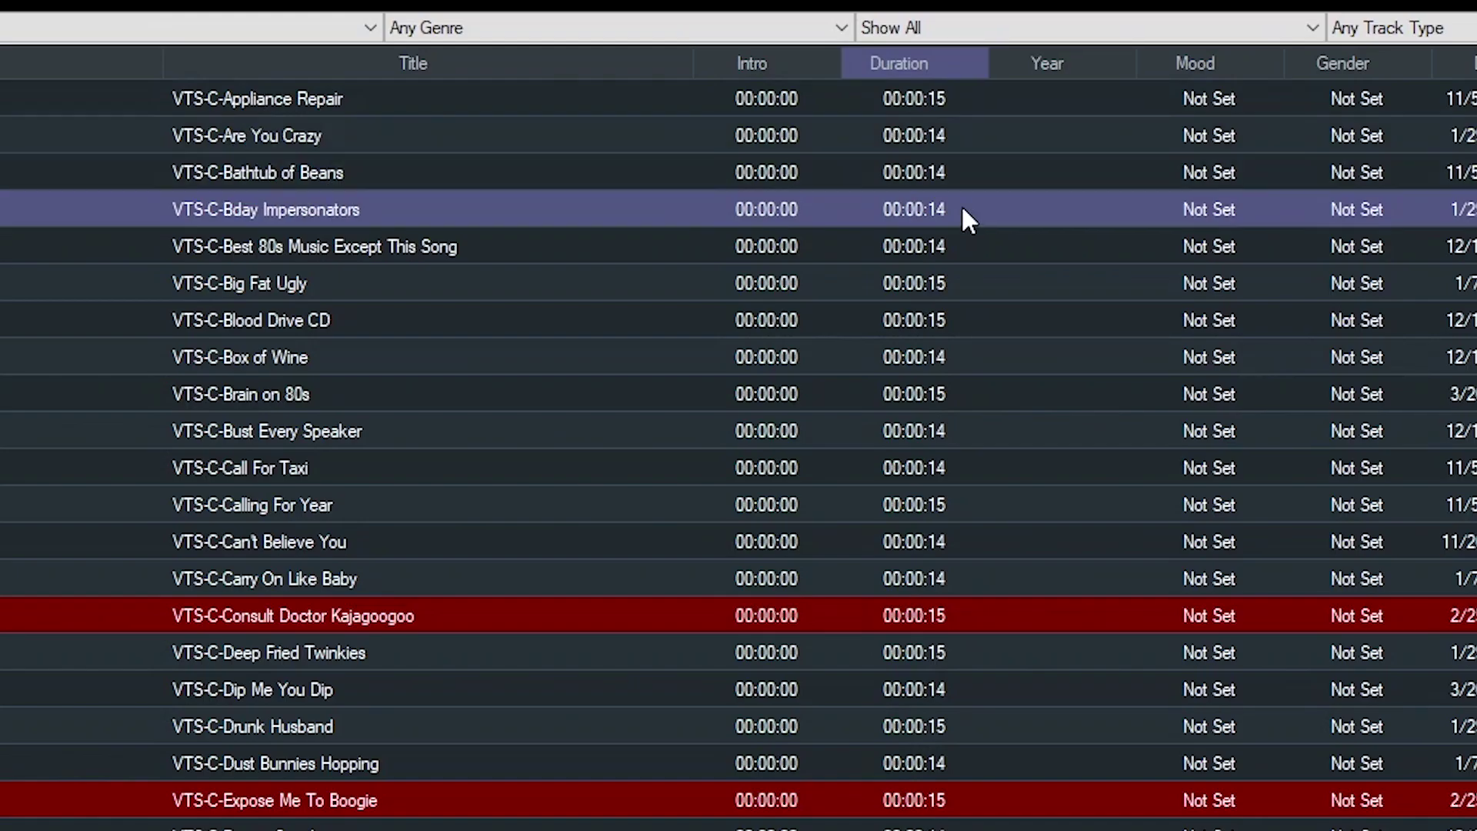
click(967, 241)
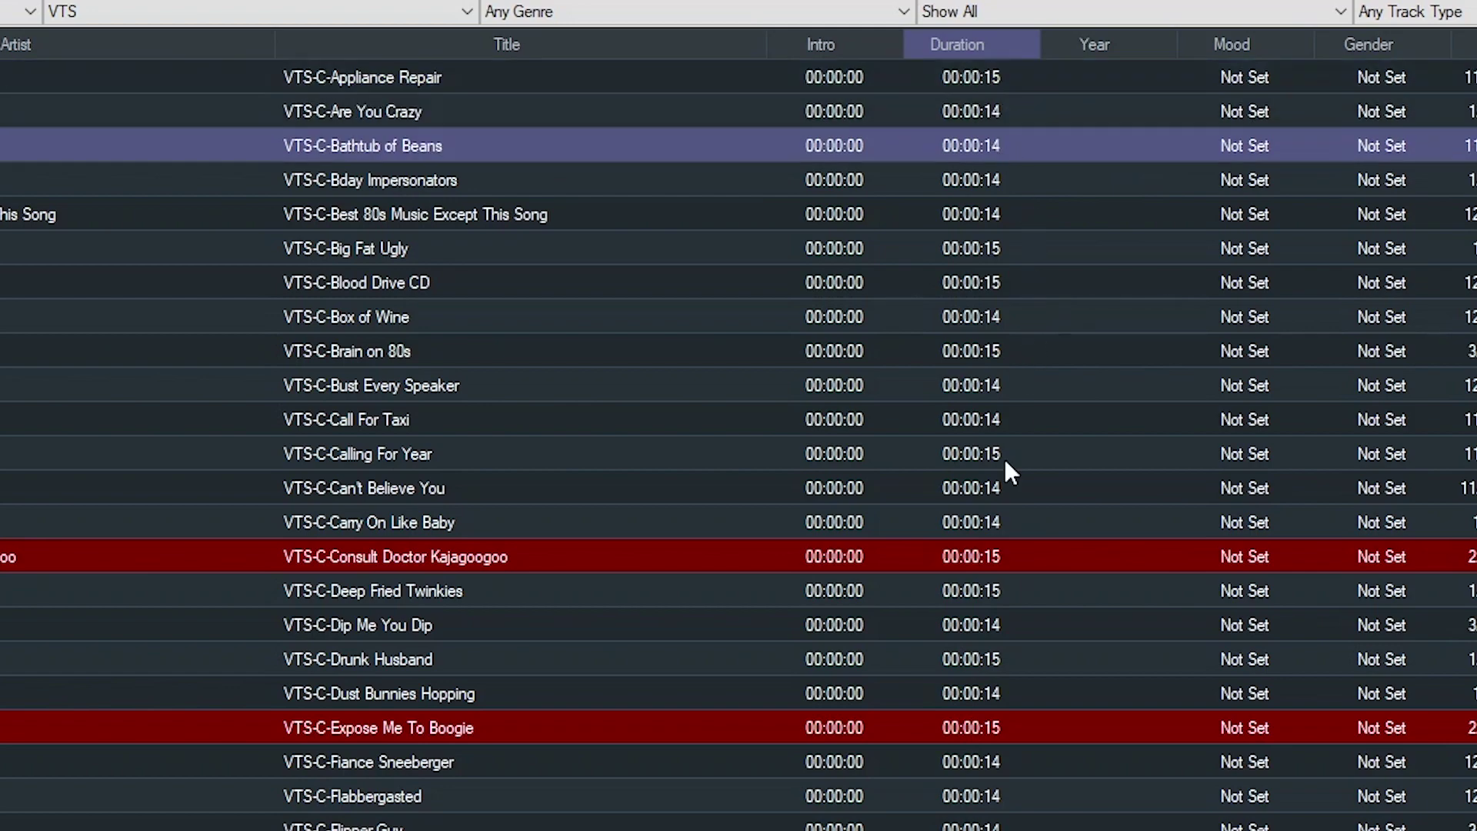
click(993, 488)
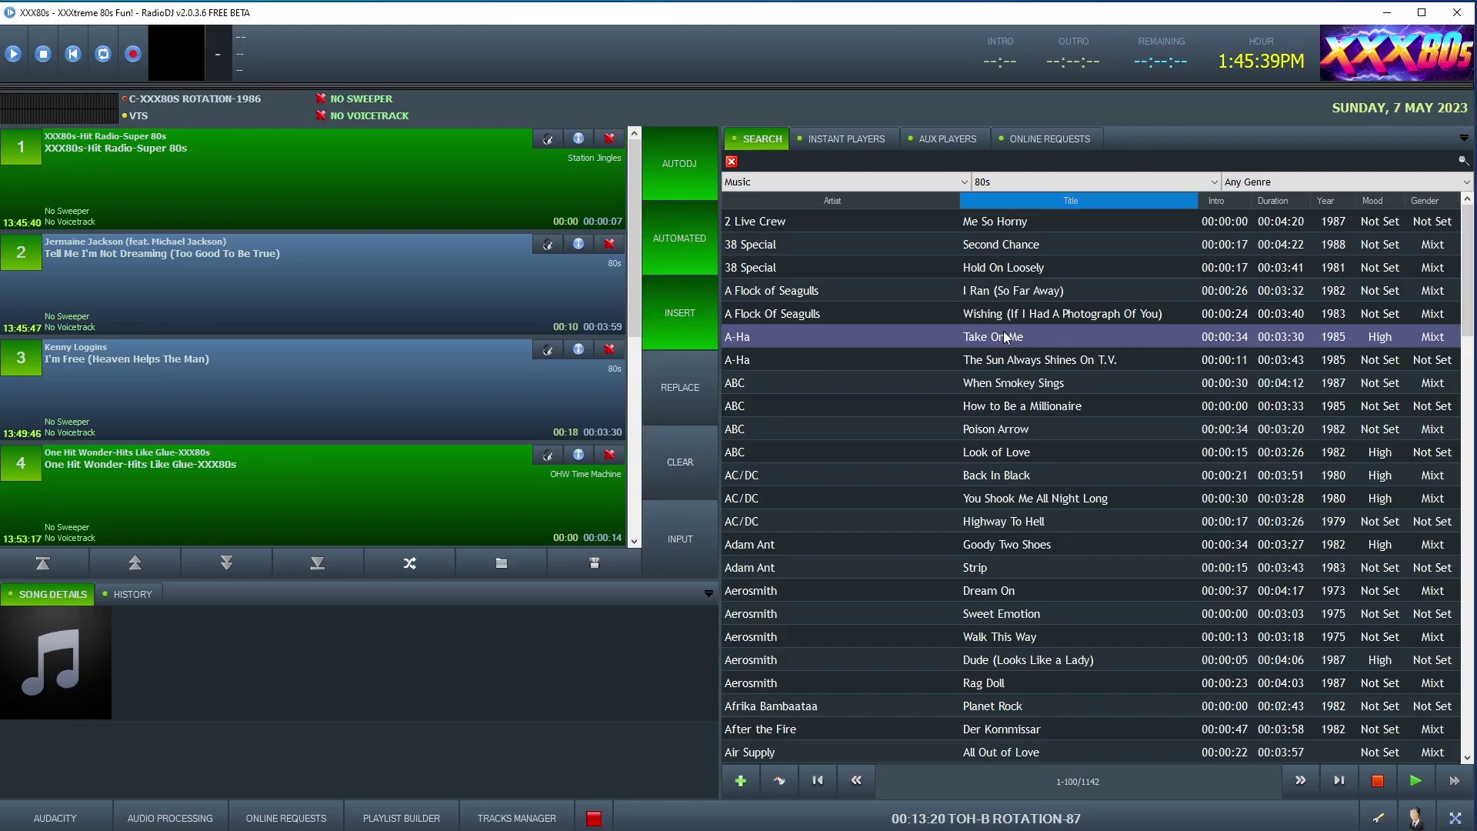
right_click(1004, 335)
Verify Take On Me's Others settings: gender Mixt and start type Hard
click(1051, 375)
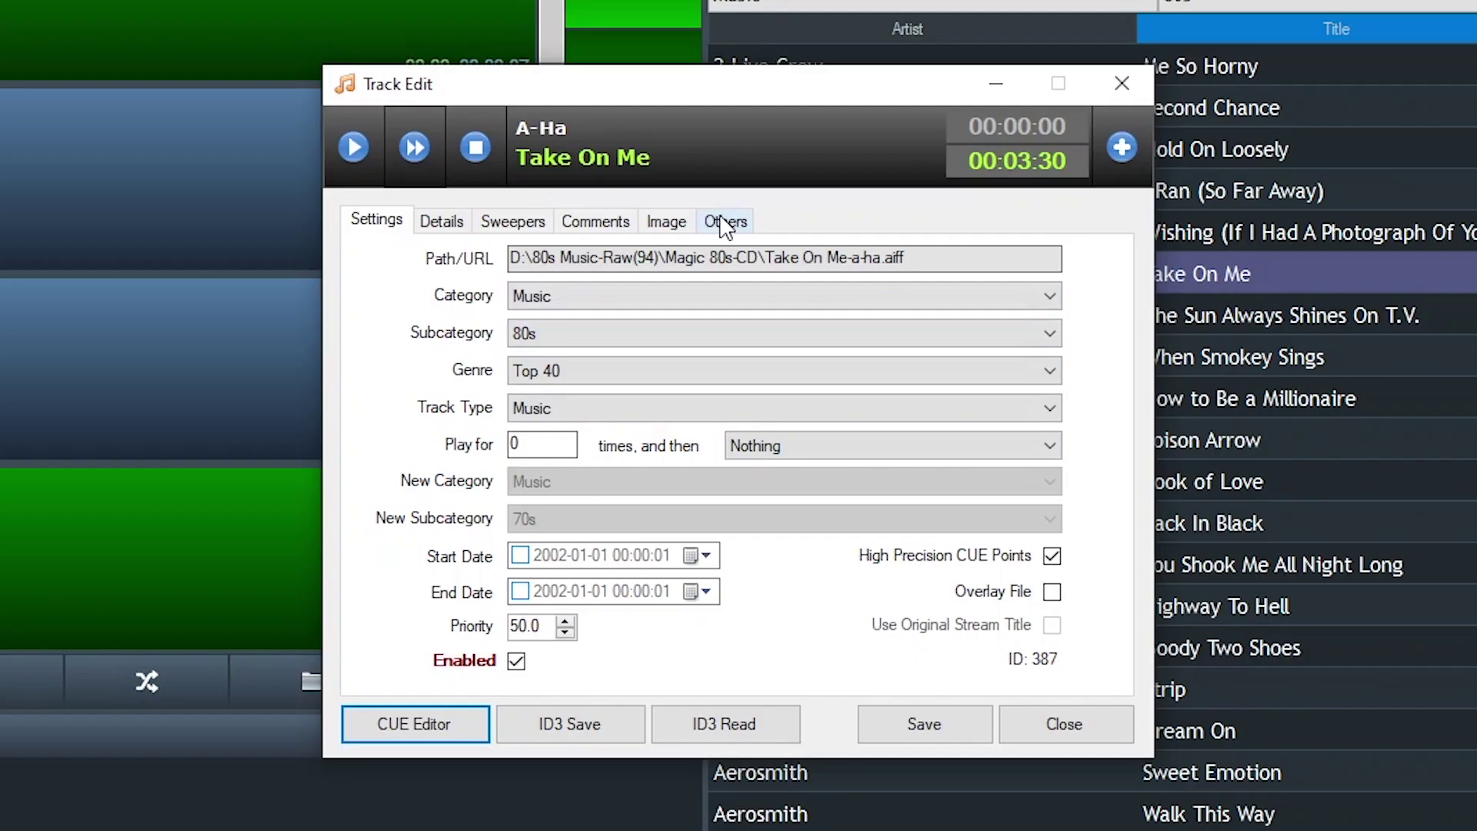
click(731, 307)
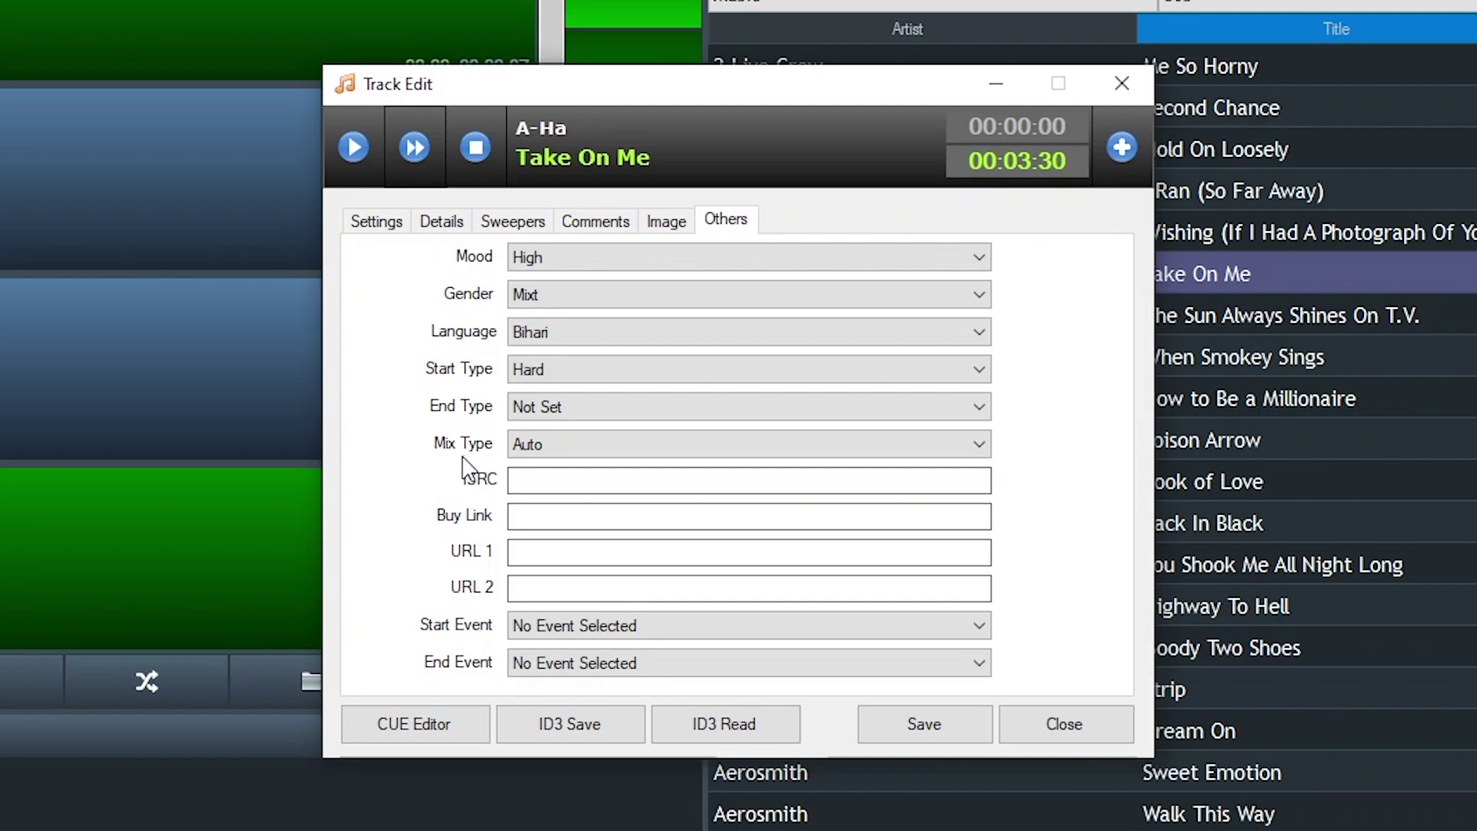
click(539, 294)
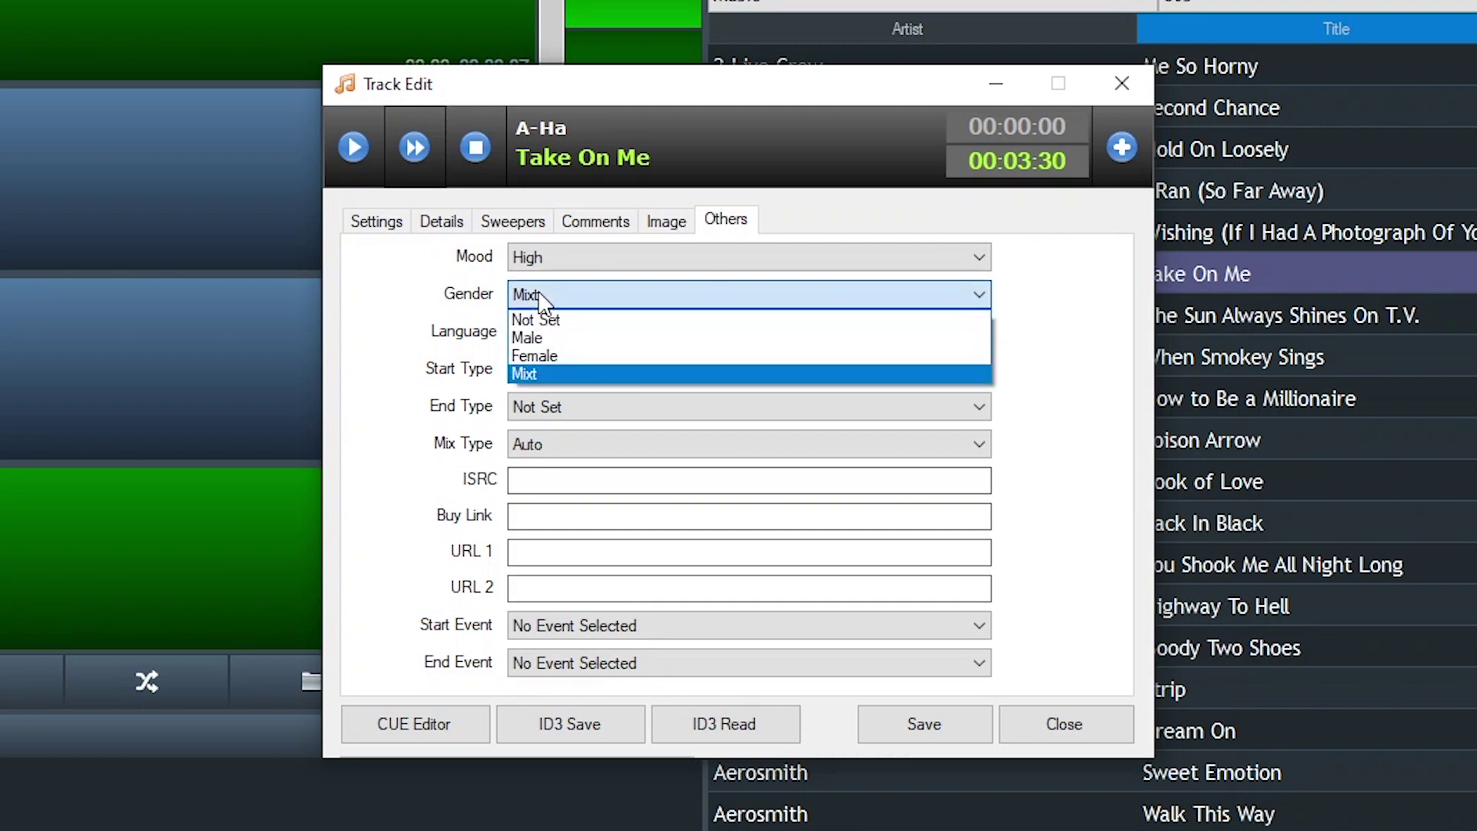
click(556, 372)
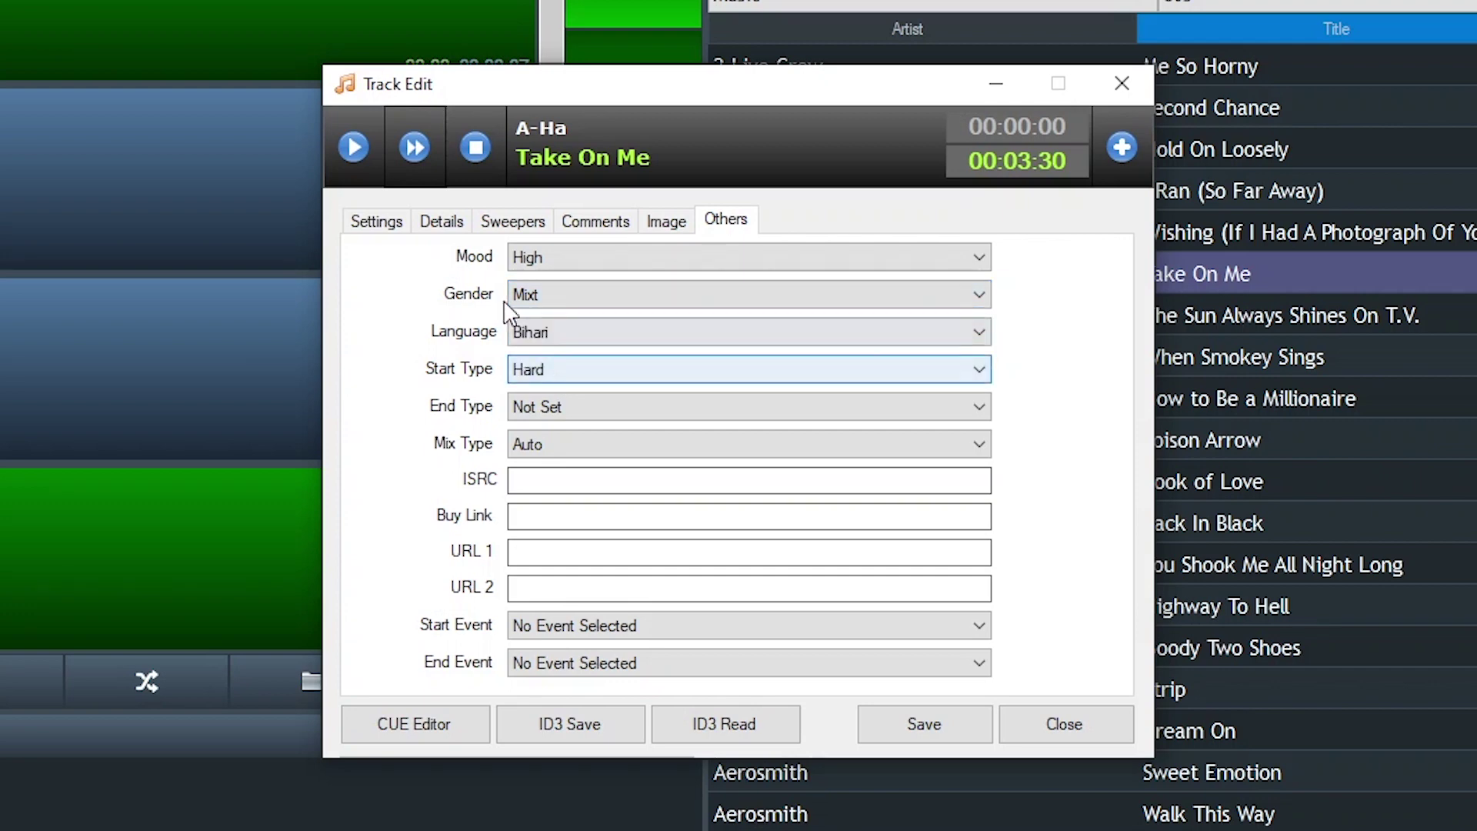
click(570, 367)
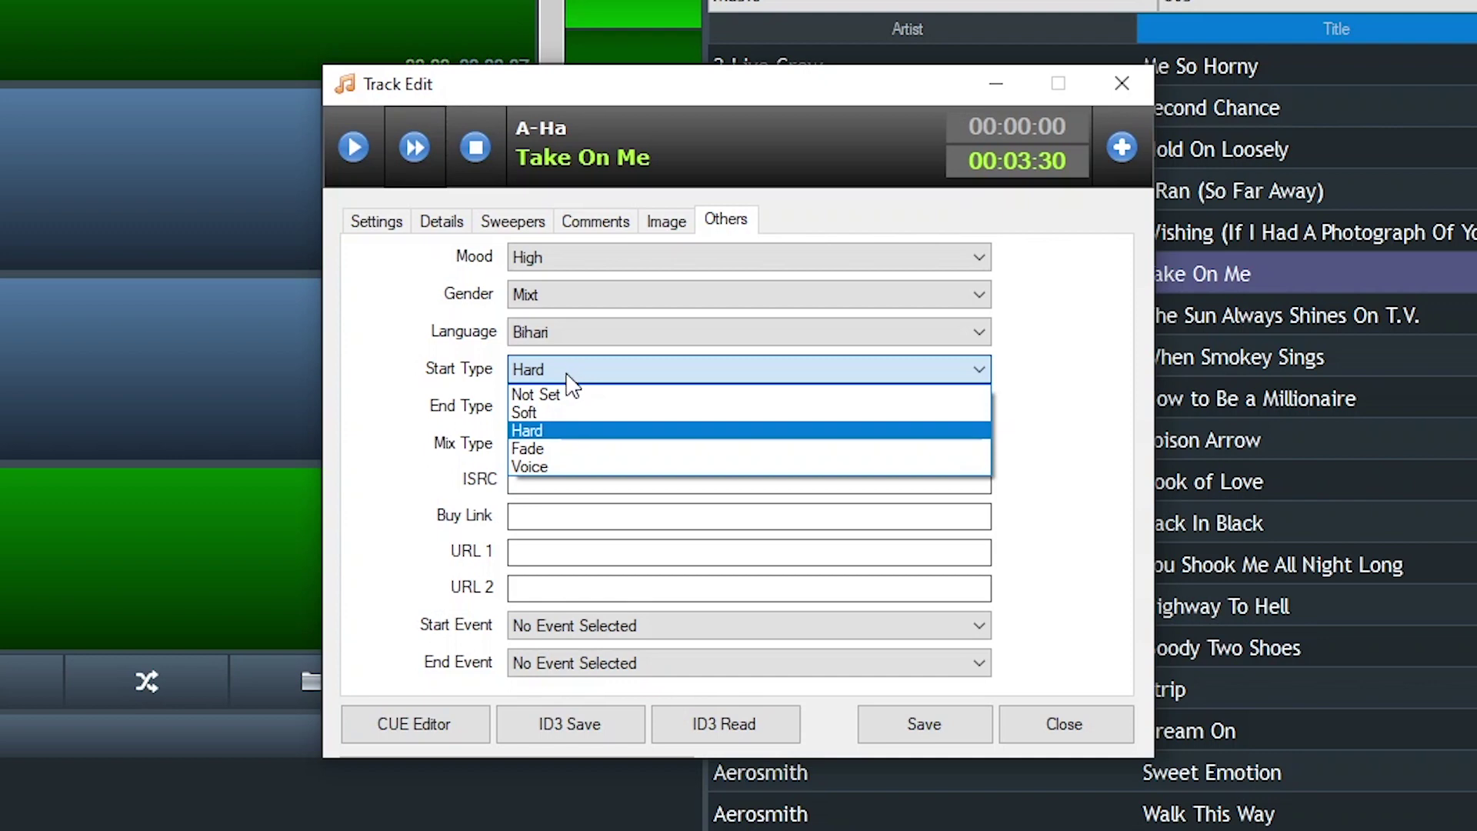
click(554, 432)
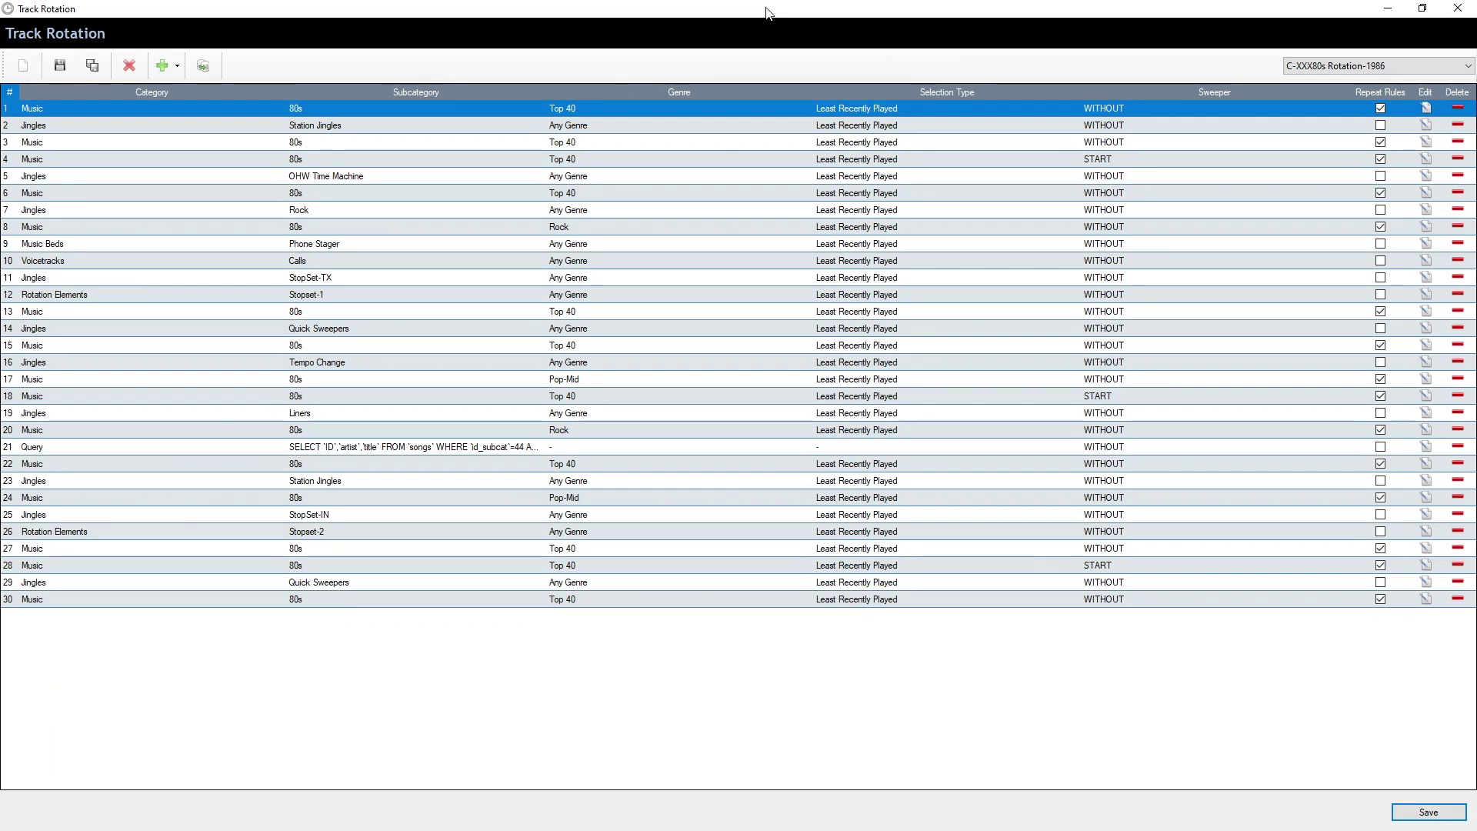
Save rotation entry 4 (80s Top 40) with subcategory 80s, gender Mixt and sweeper START
click(296, 159)
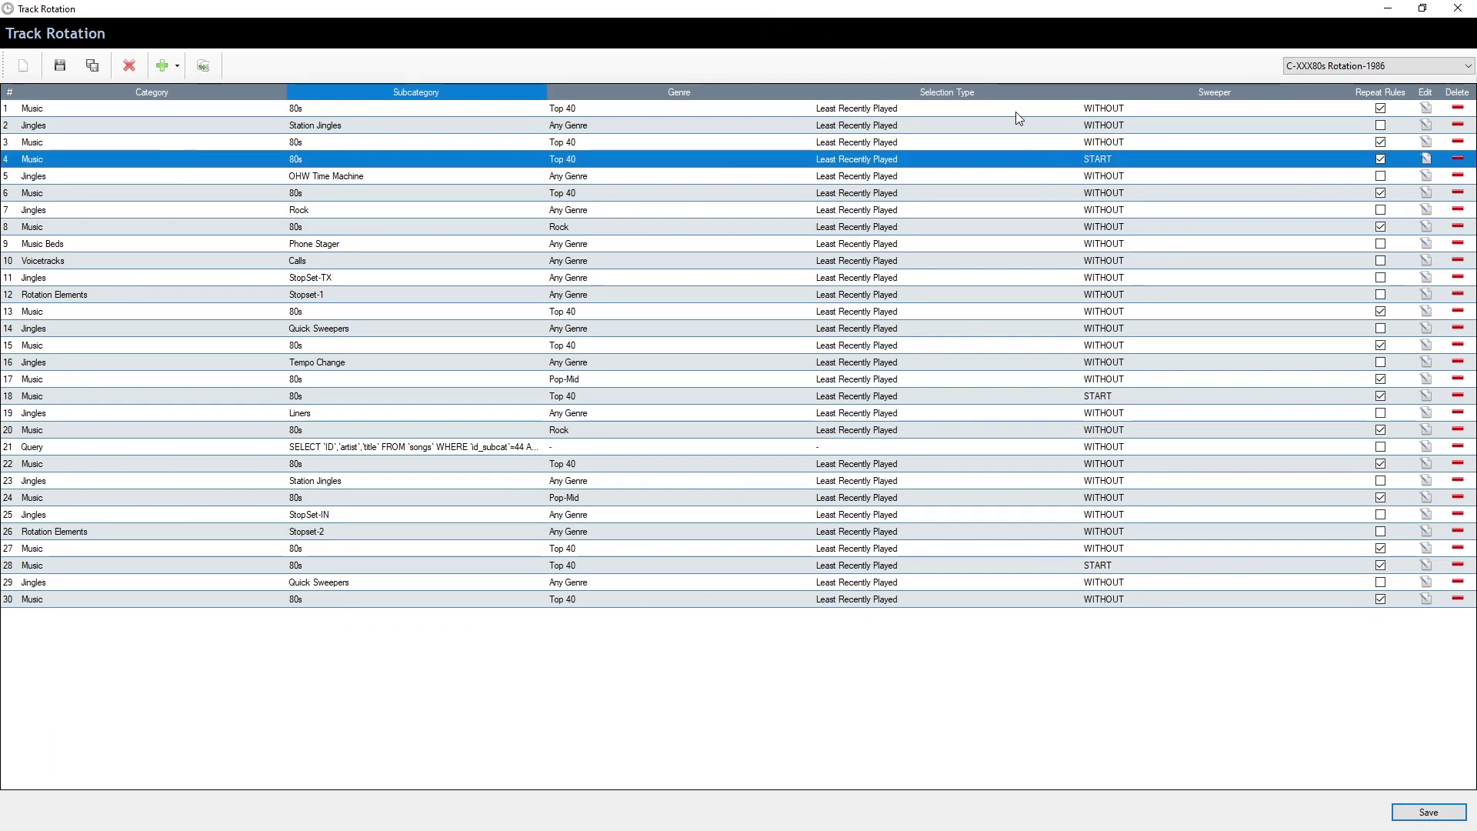
click(1427, 159)
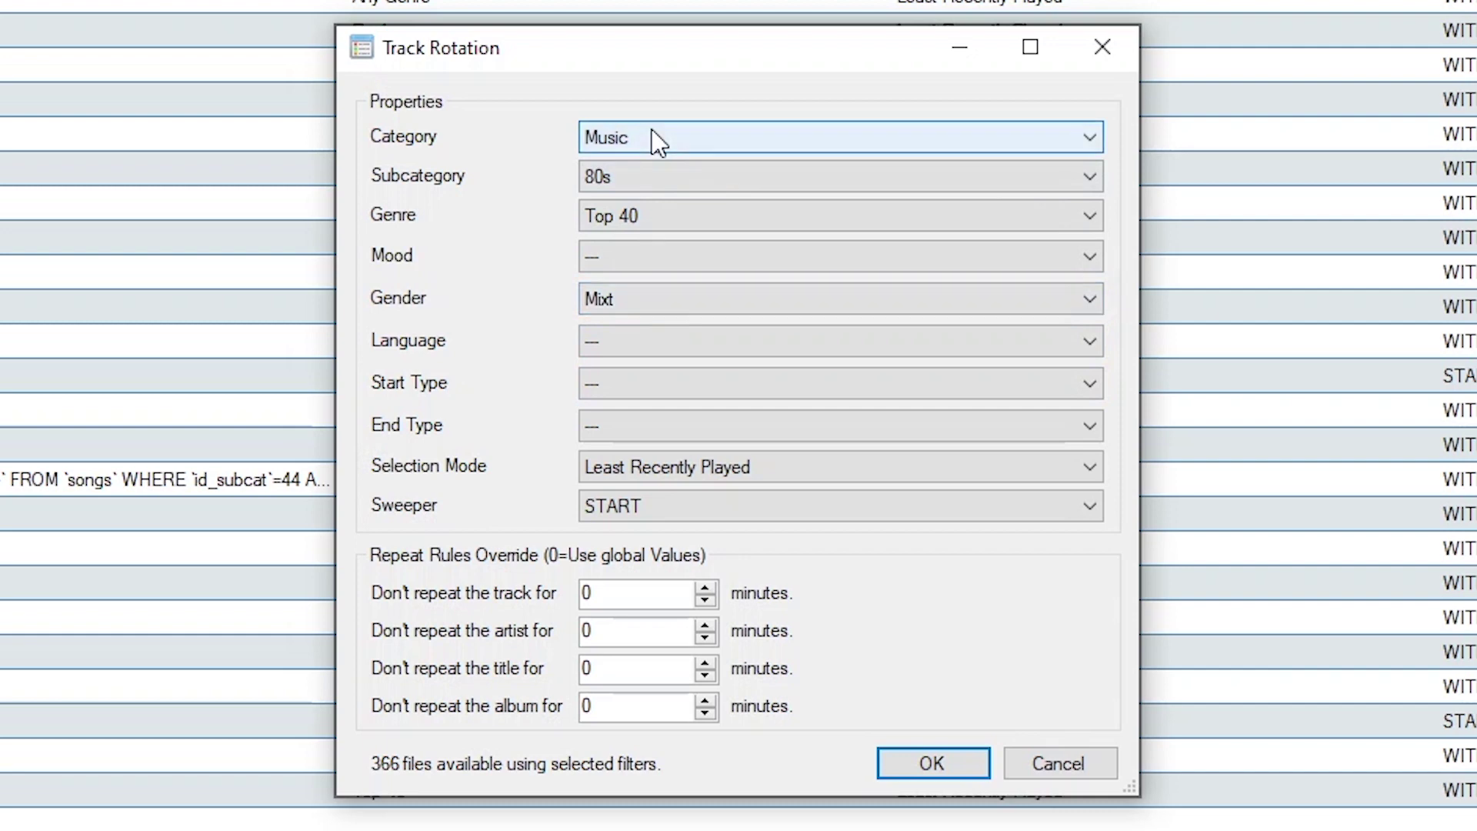
click(656, 175)
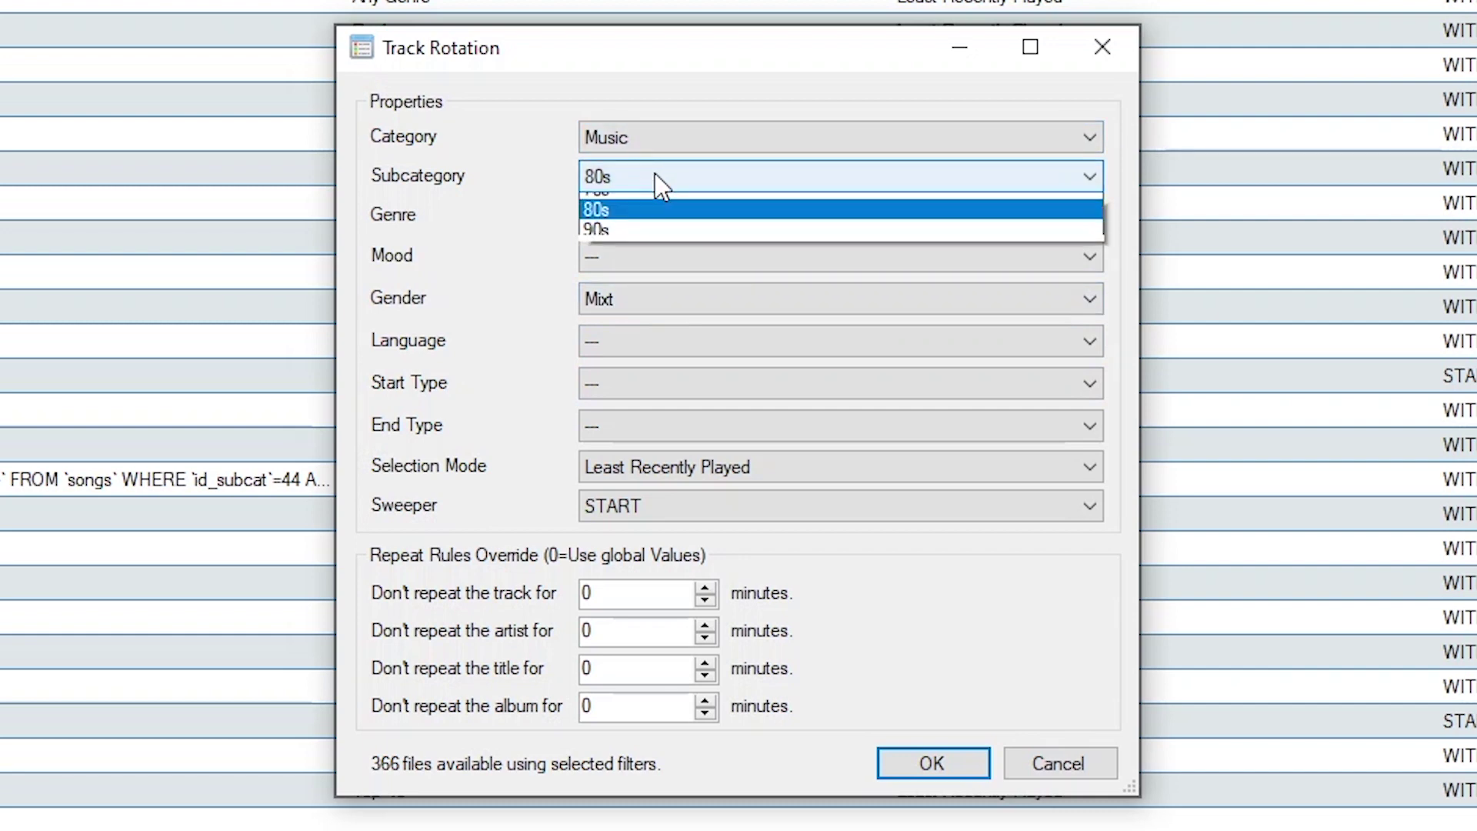
click(656, 175)
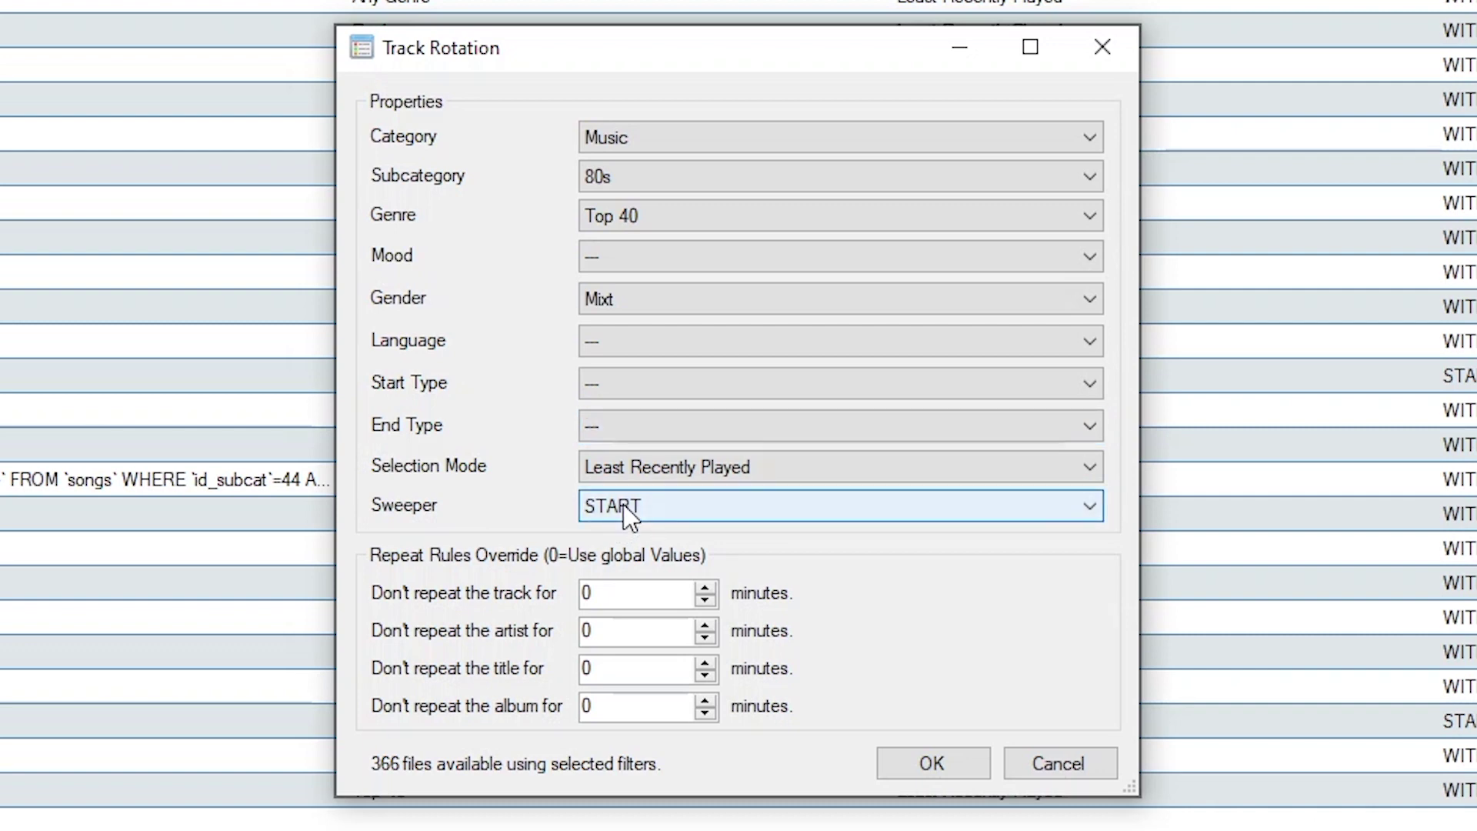
click(677, 298)
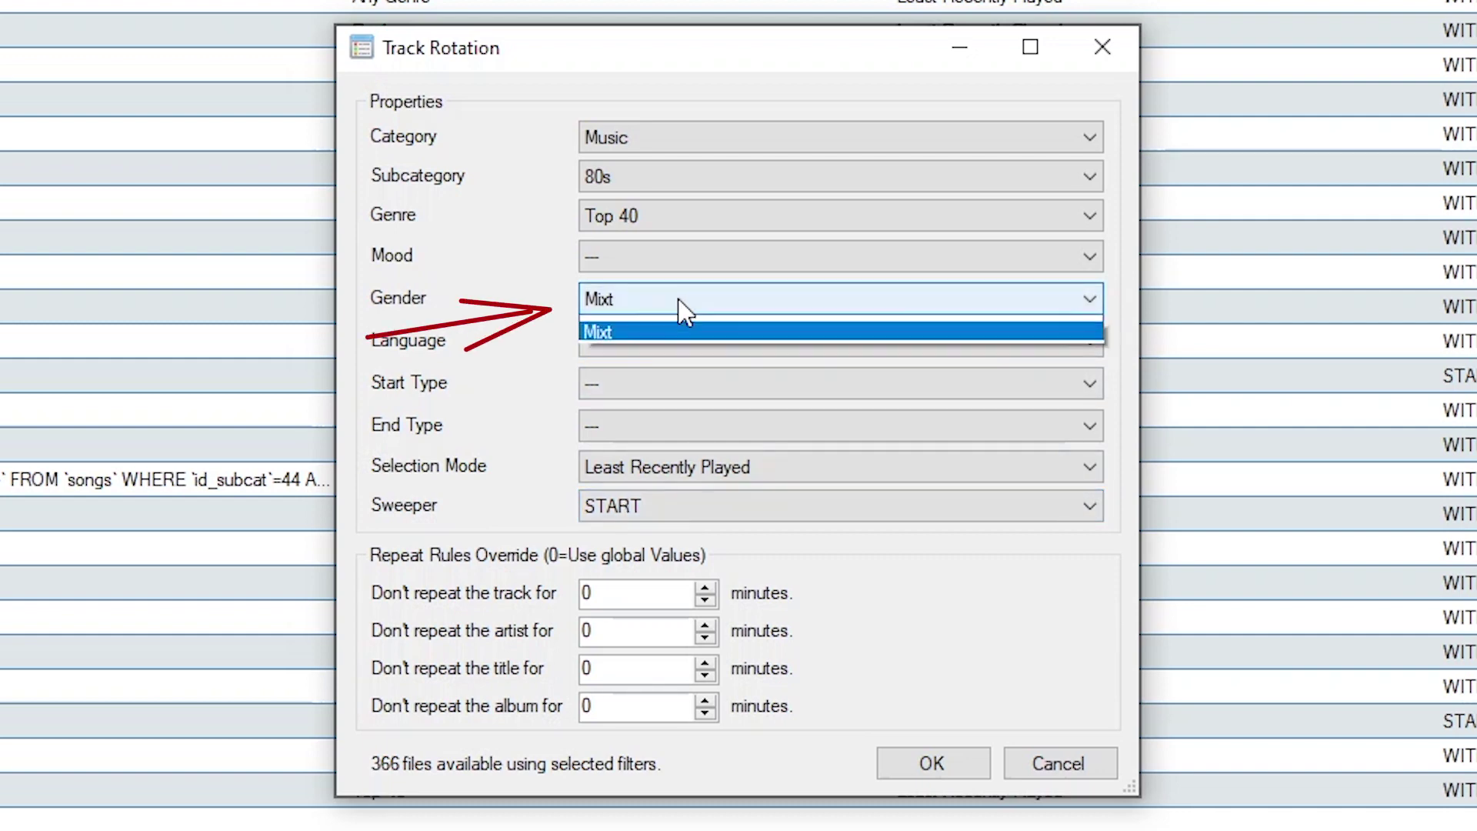
click(590, 340)
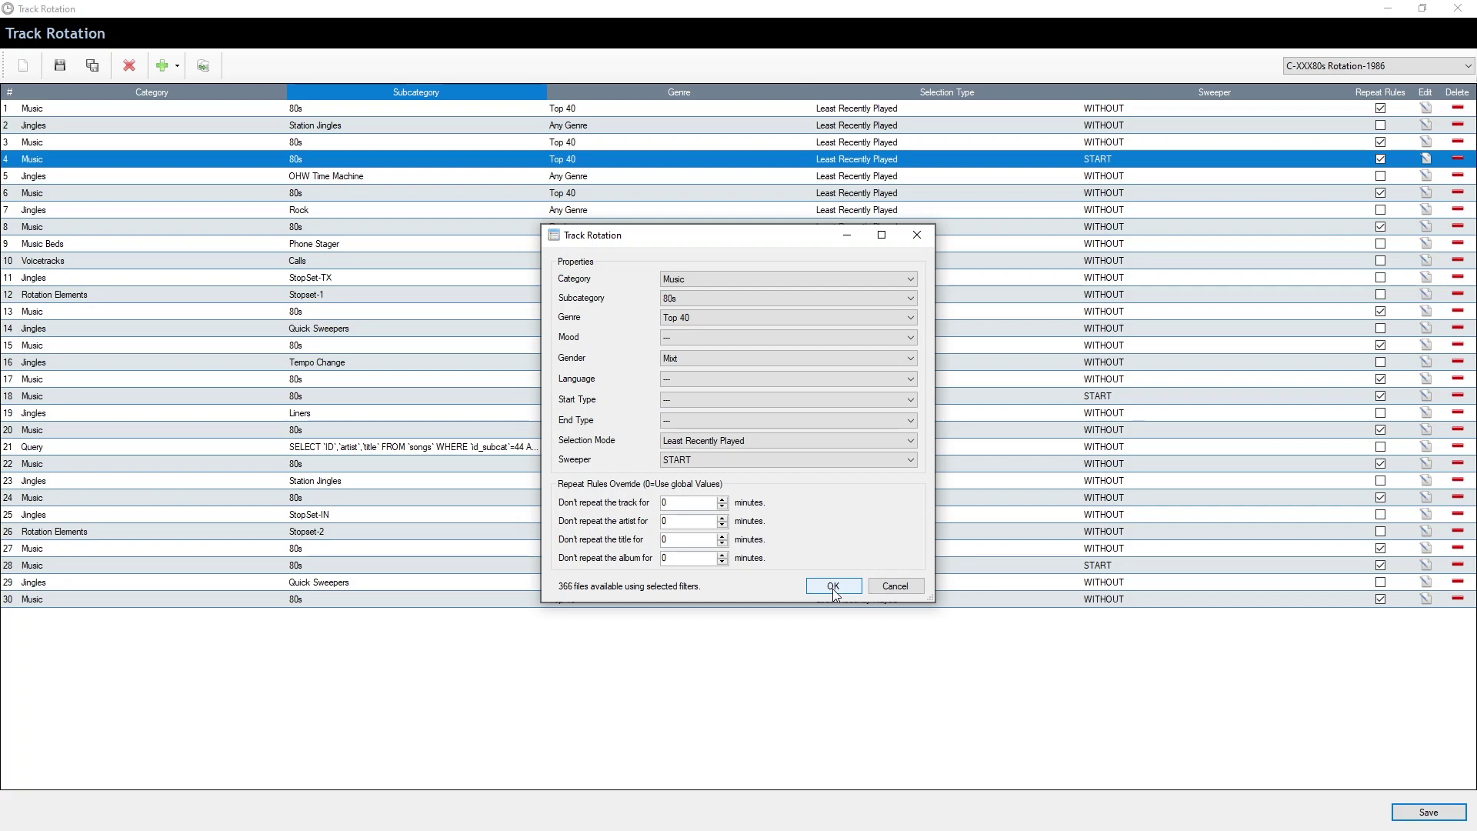
click(832, 586)
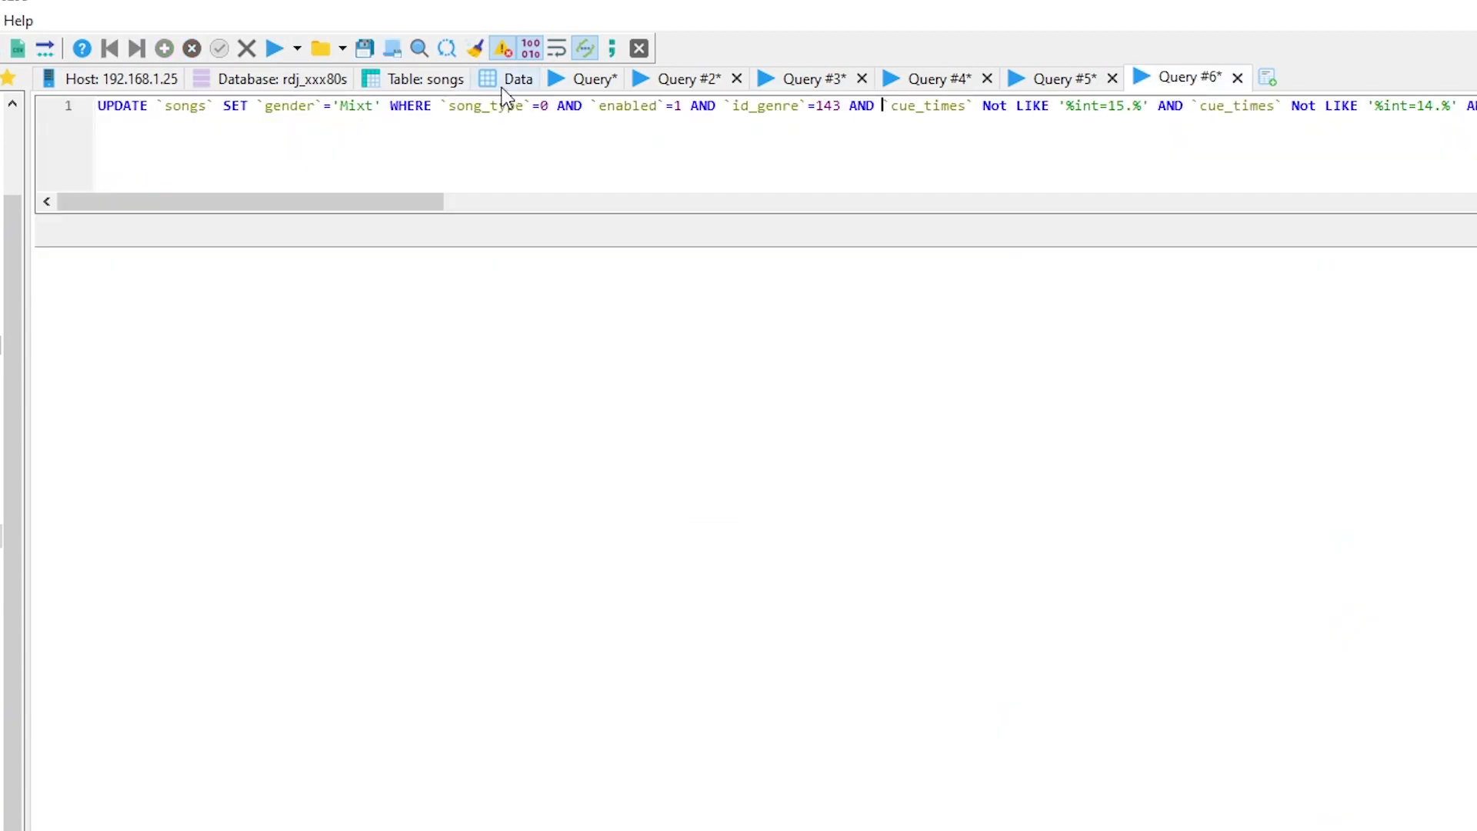
Show the songs table rows filtered to id_genre 143, 370 of 806 rows
click(505, 86)
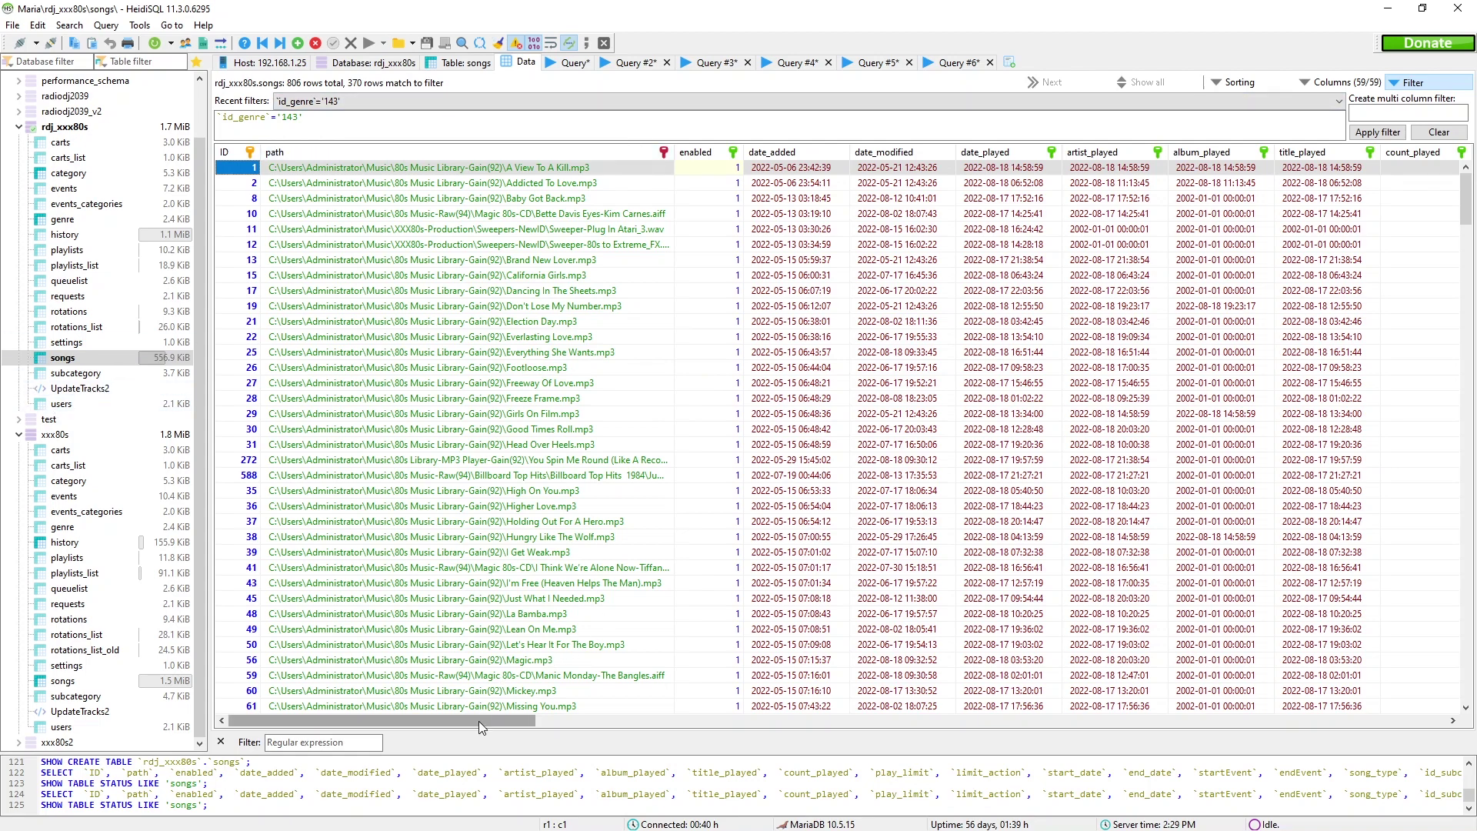
Look up Top 40's id in the genre table, then reopen the genre-143 songs
drag(479, 721, 509, 722)
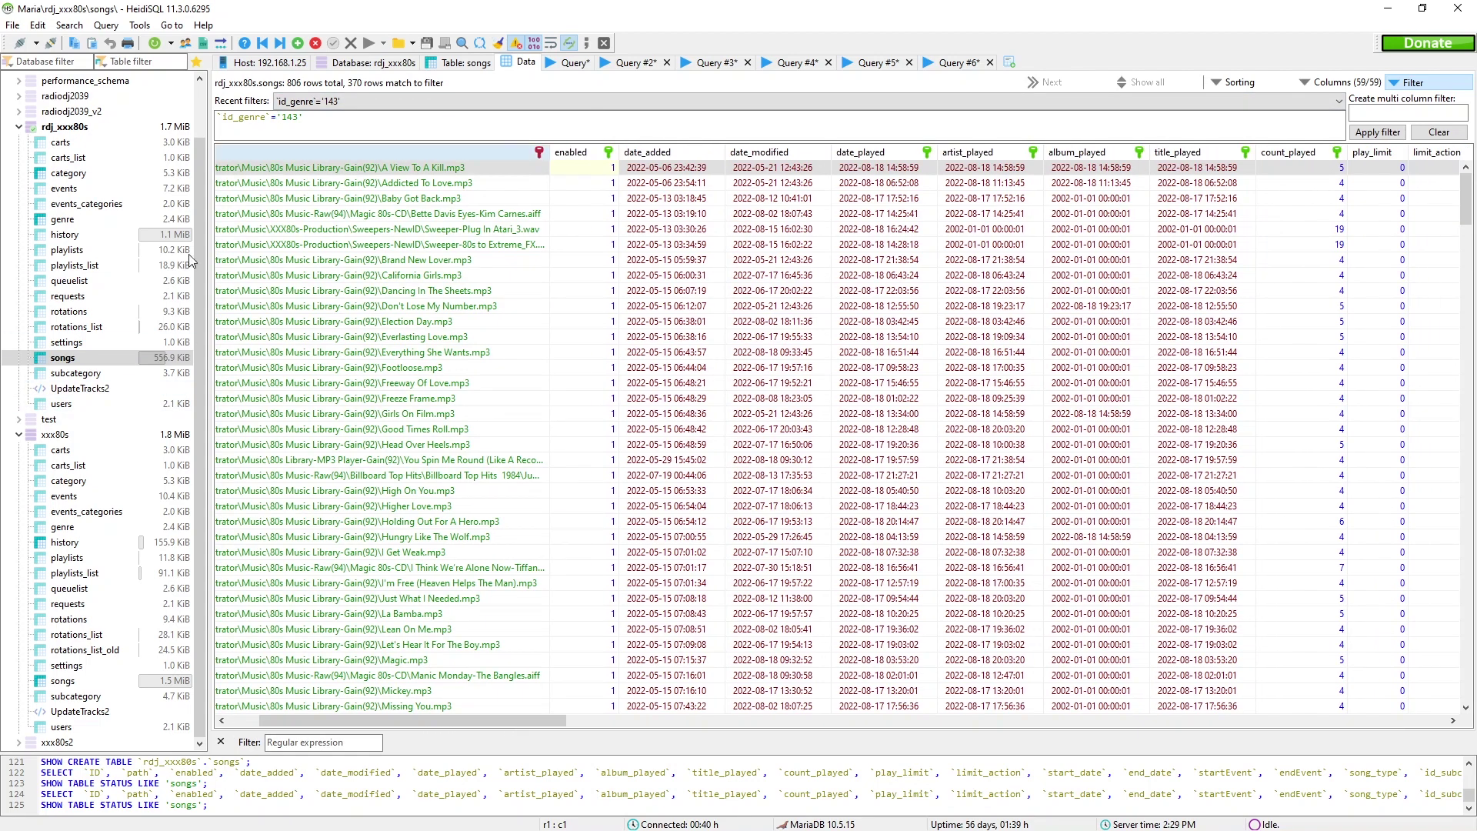
click(74, 373)
click(85, 219)
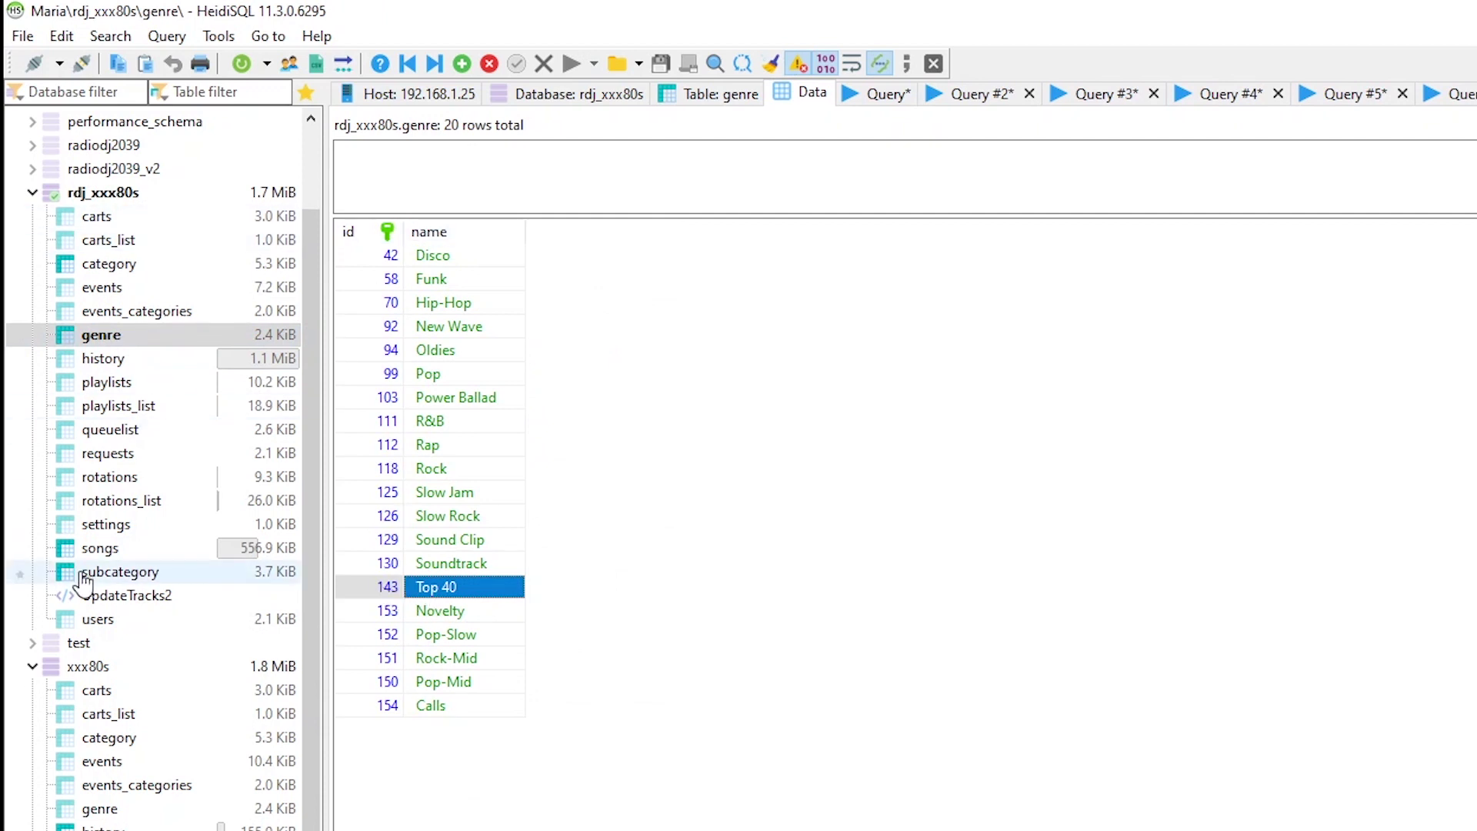
click(100, 547)
Check Mixt gender tags on Shalamar, Duran Duran, Pointer Sisters, Bangles, Klymaxx, DeBarge and John Parr
drag(495, 717, 985, 741)
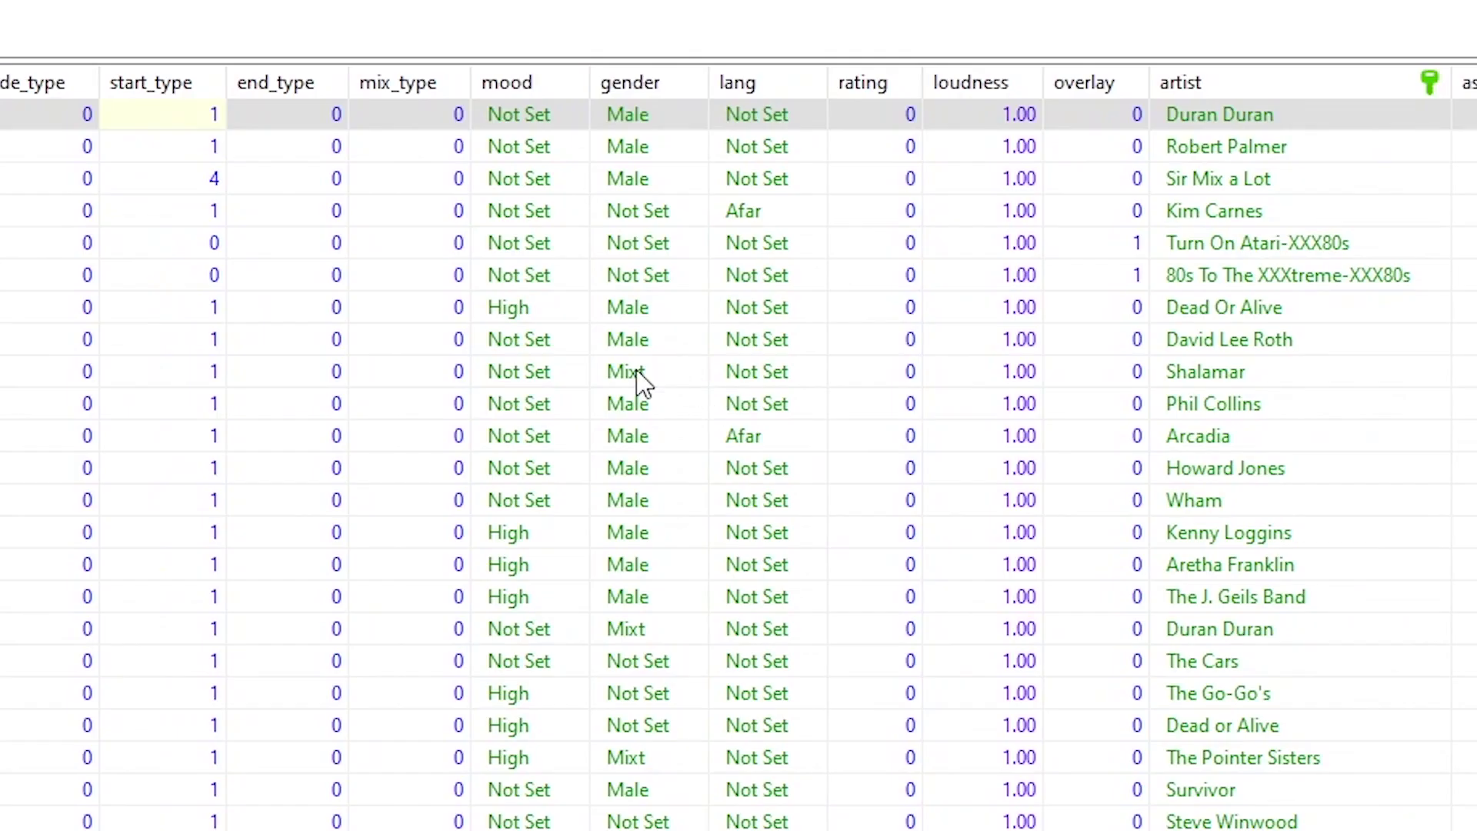
click(638, 377)
click(682, 631)
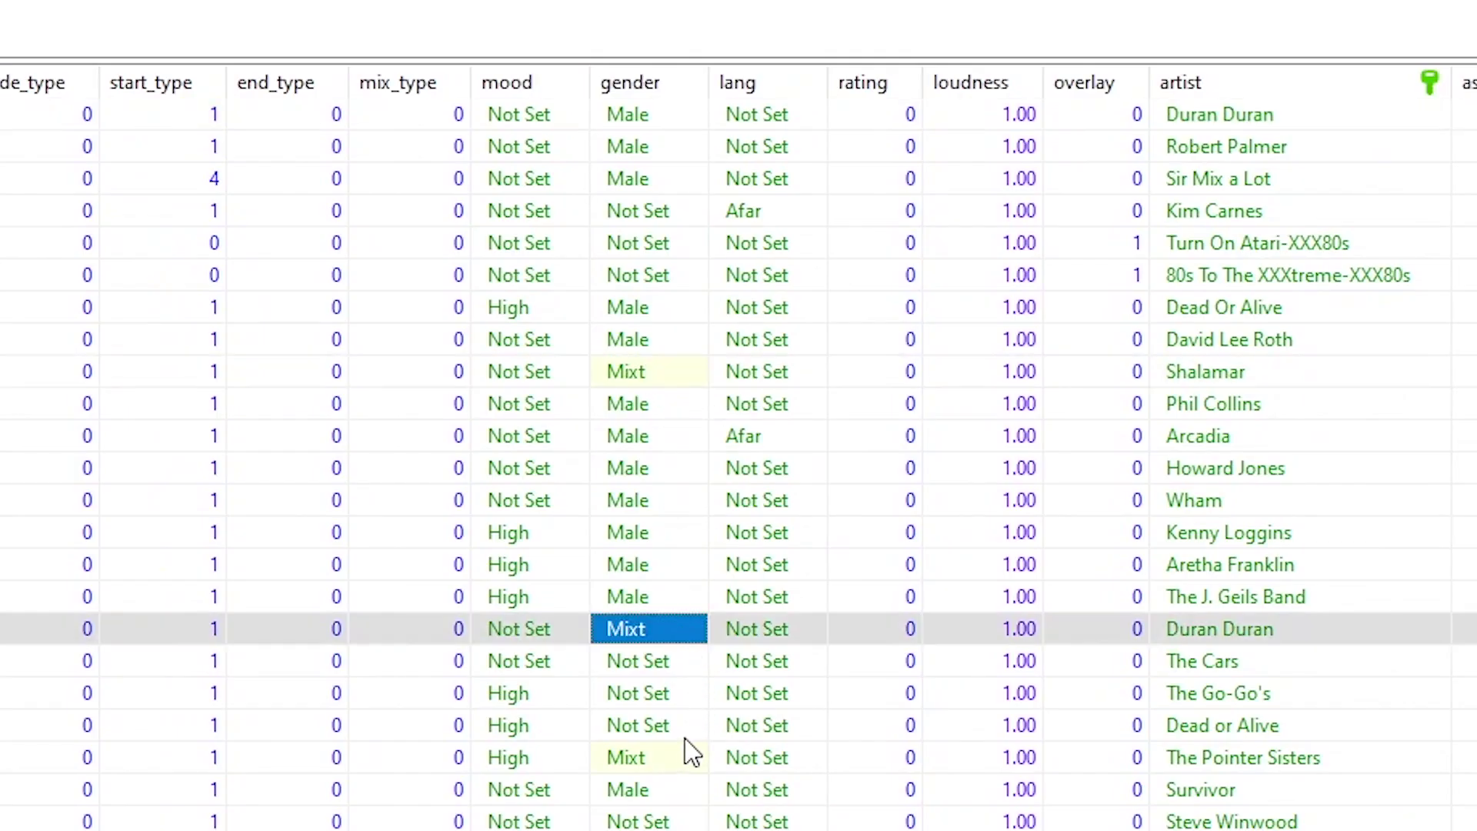
click(679, 758)
scroll(744, 800, down, 2)
scroll(738, 796, down, 3)
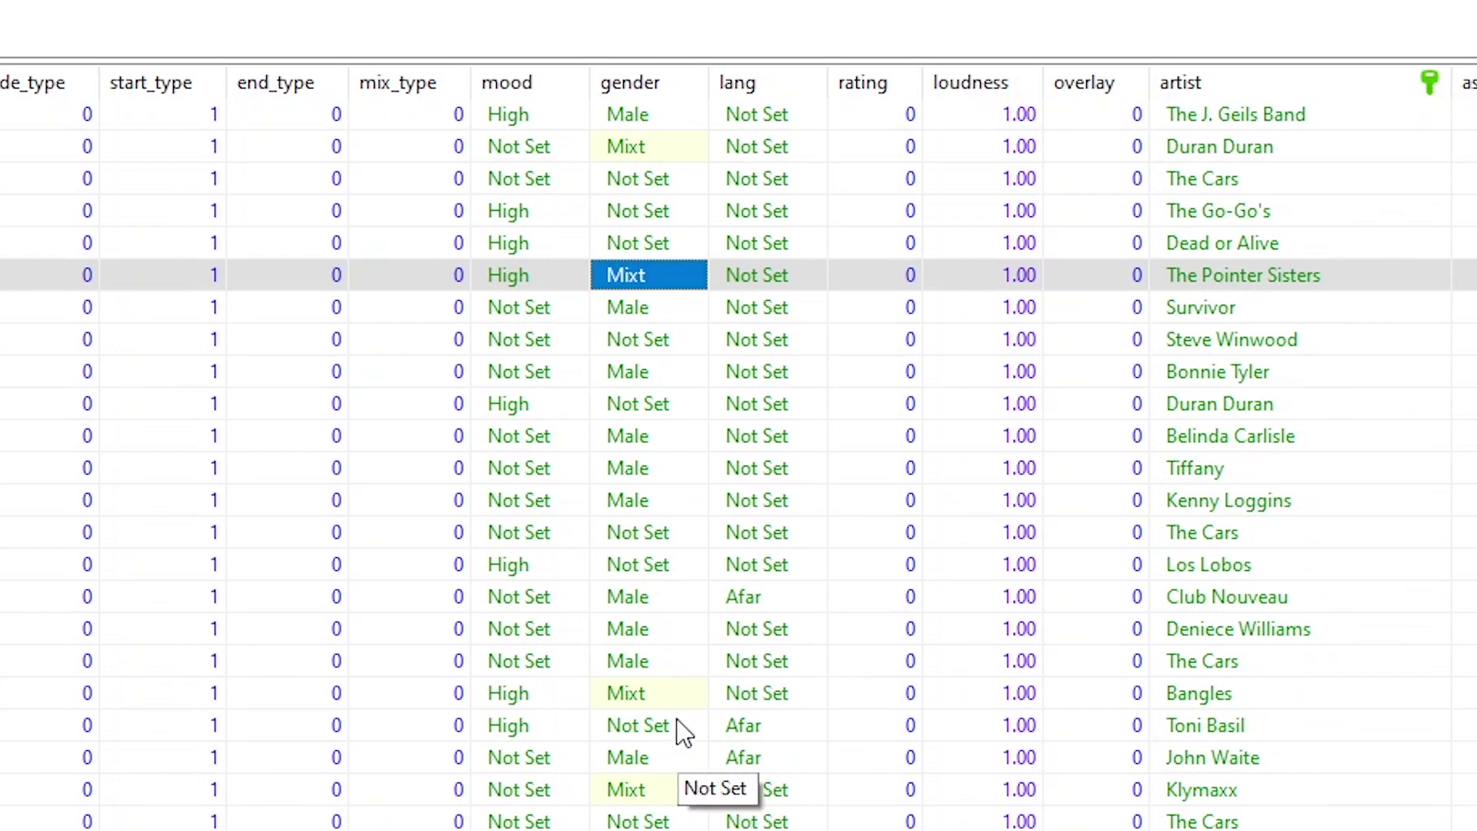
click(656, 696)
click(667, 774)
scroll(667, 774, down, 5)
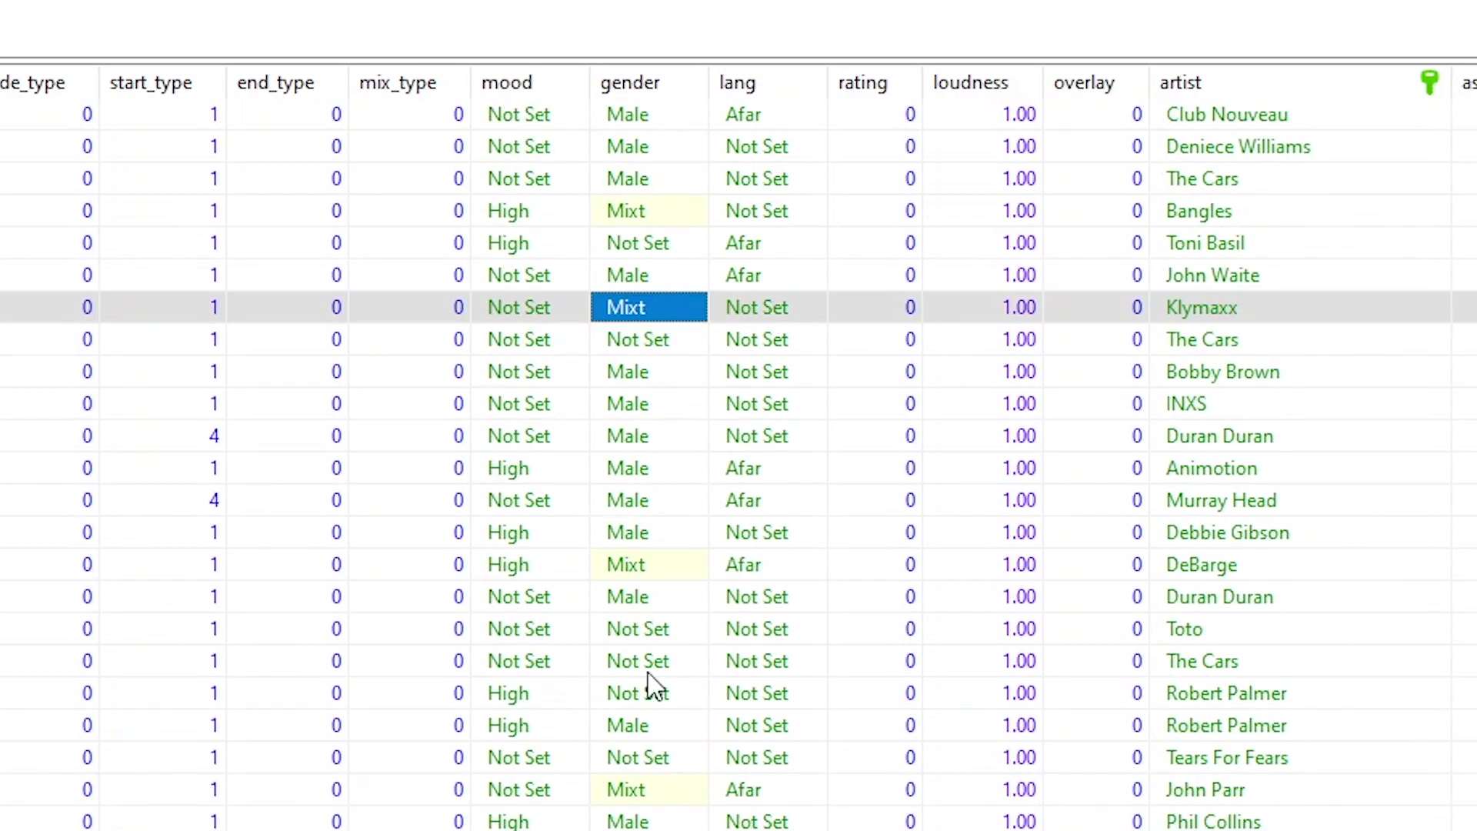
click(661, 573)
click(679, 791)
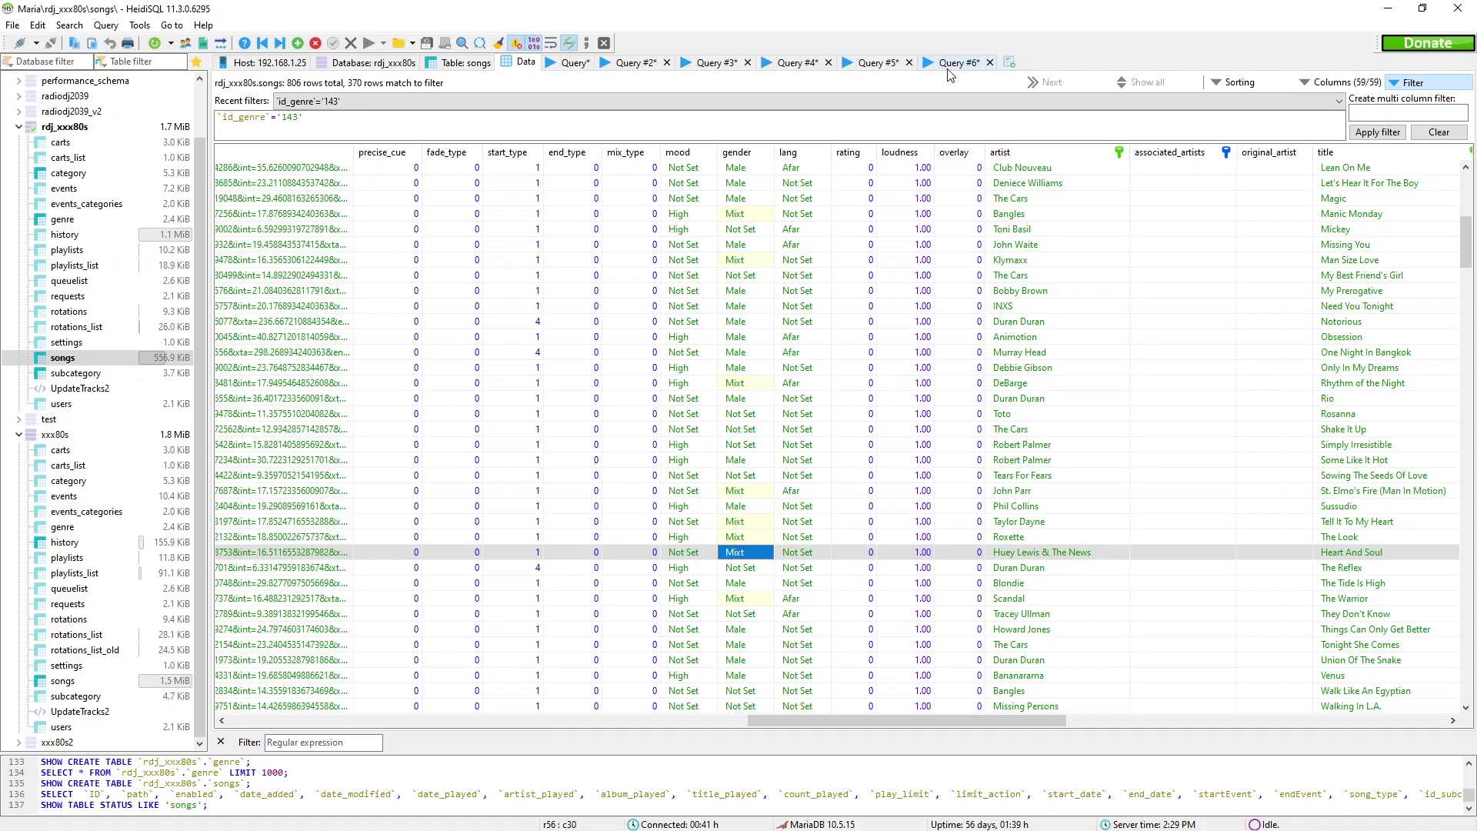
click(952, 63)
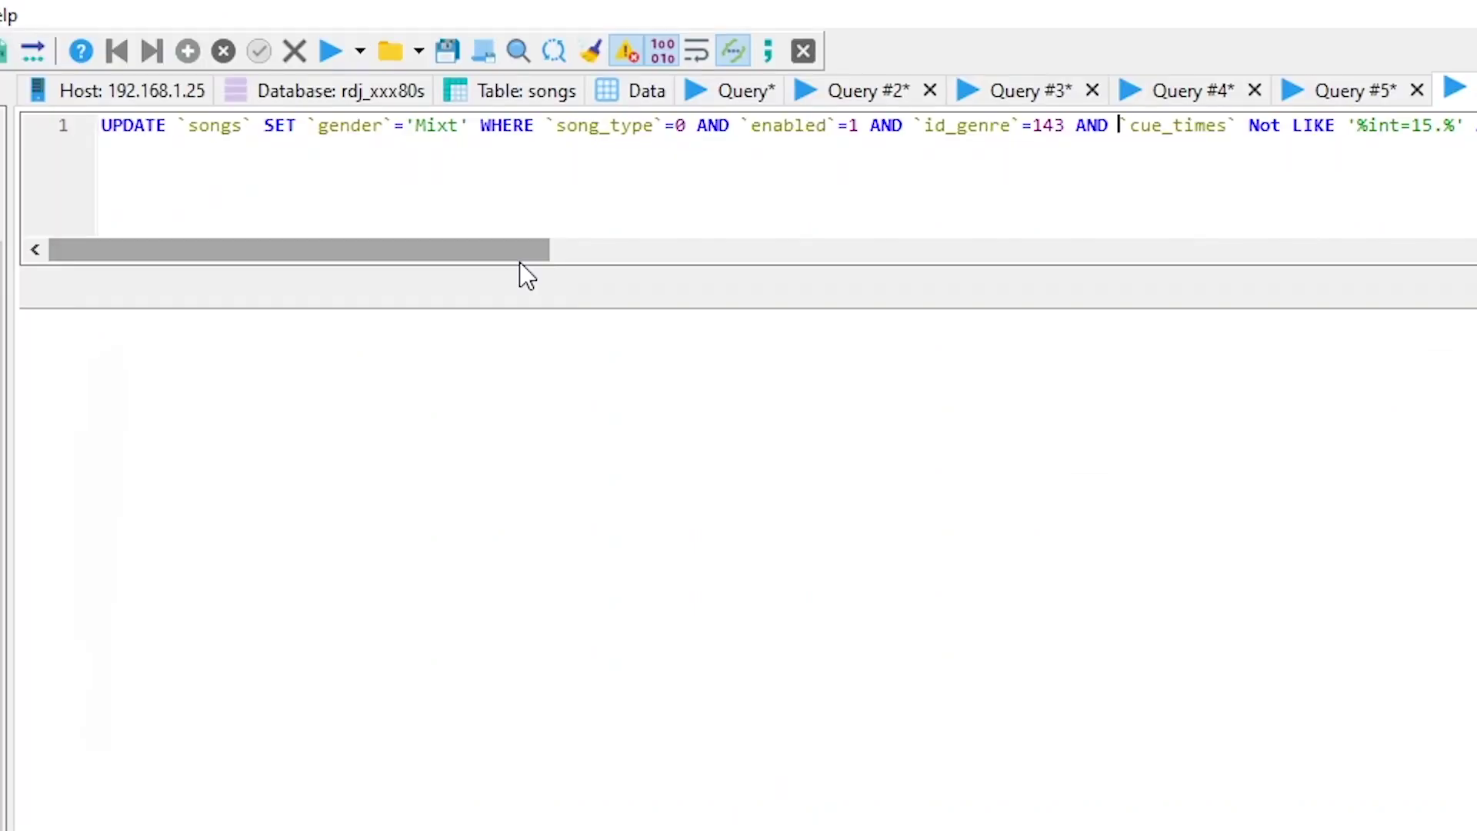
drag(520, 261, 643, 312)
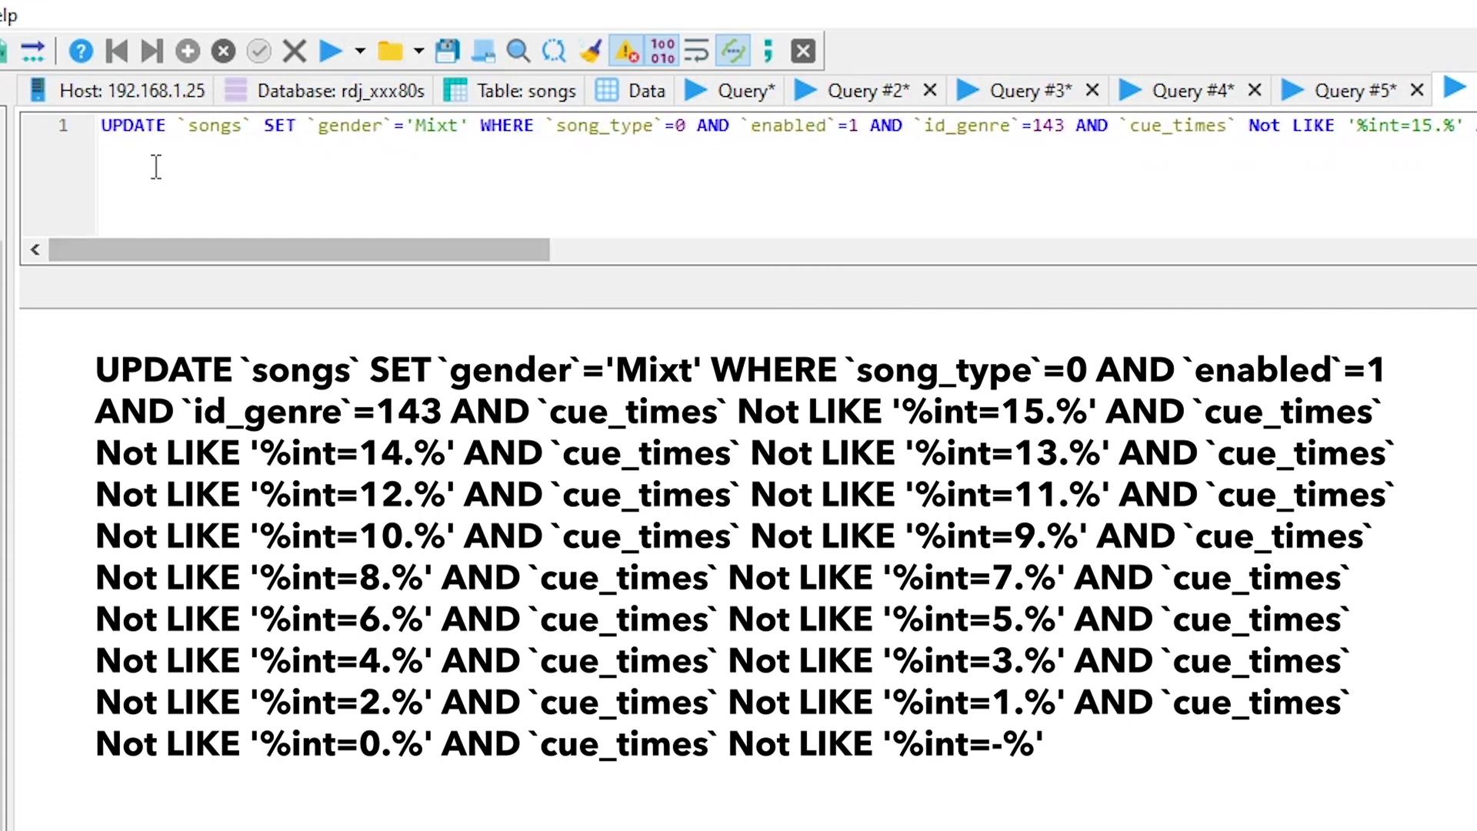
mouse_move(221, 252)
mouse_down()
mouse_move(238, 264)
mouse_move(200, 260)
mouse_move(239, 267)
mouse_up()
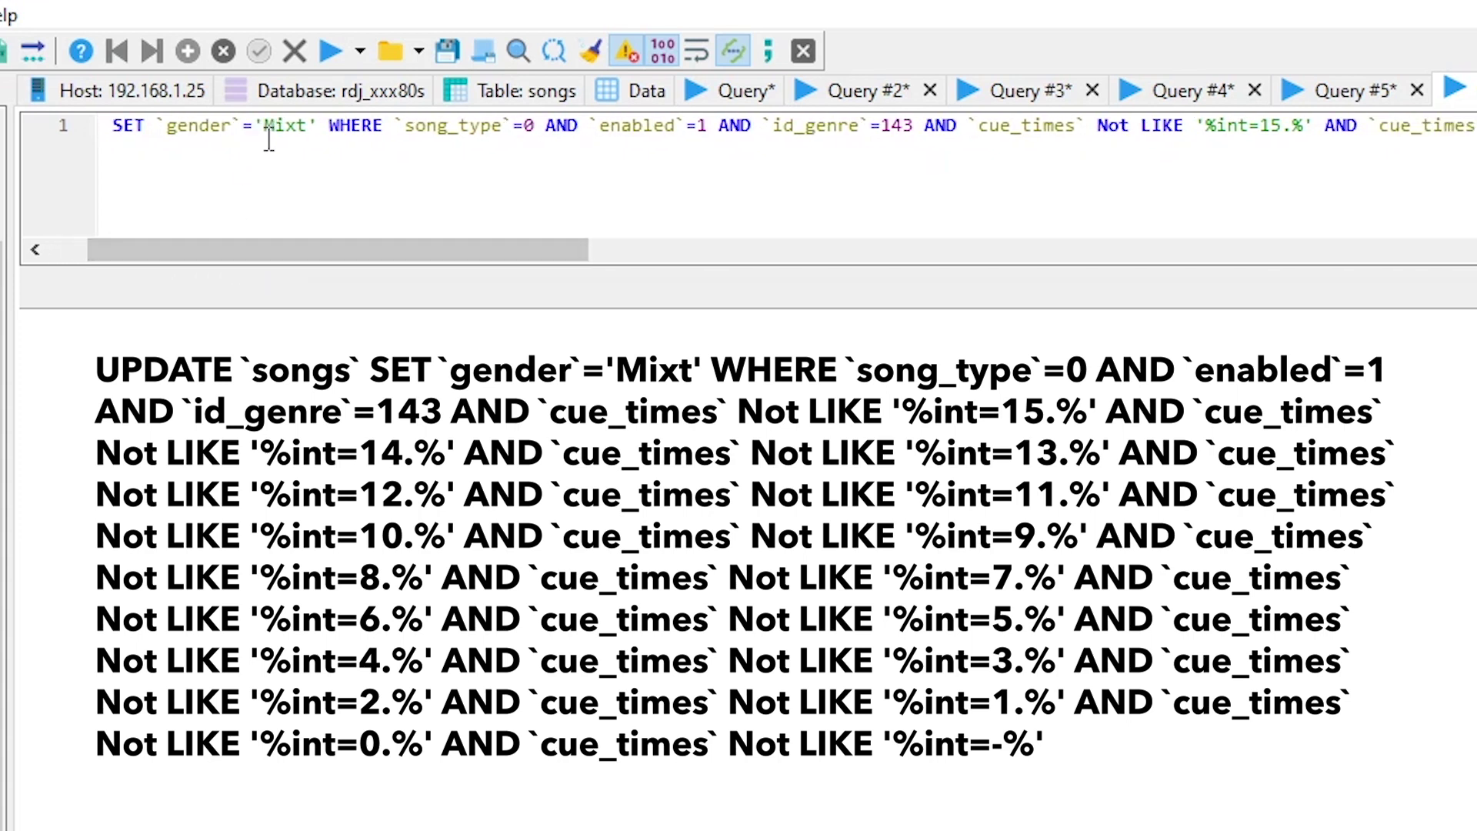
mouse_move(400, 254)
mouse_down()
mouse_move(422, 254)
mouse_move(414, 244)
mouse_up()
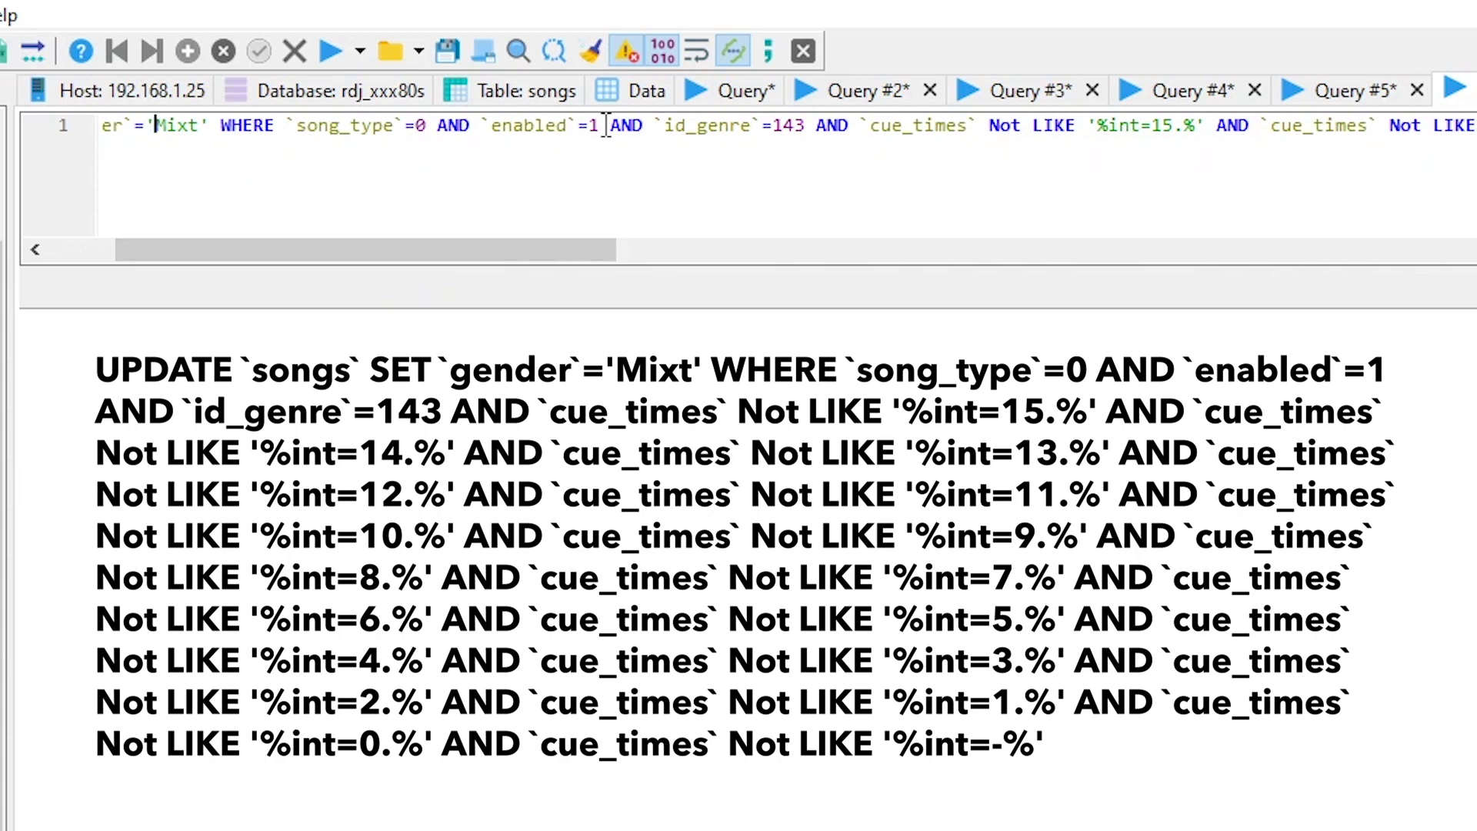
drag(529, 248, 597, 248)
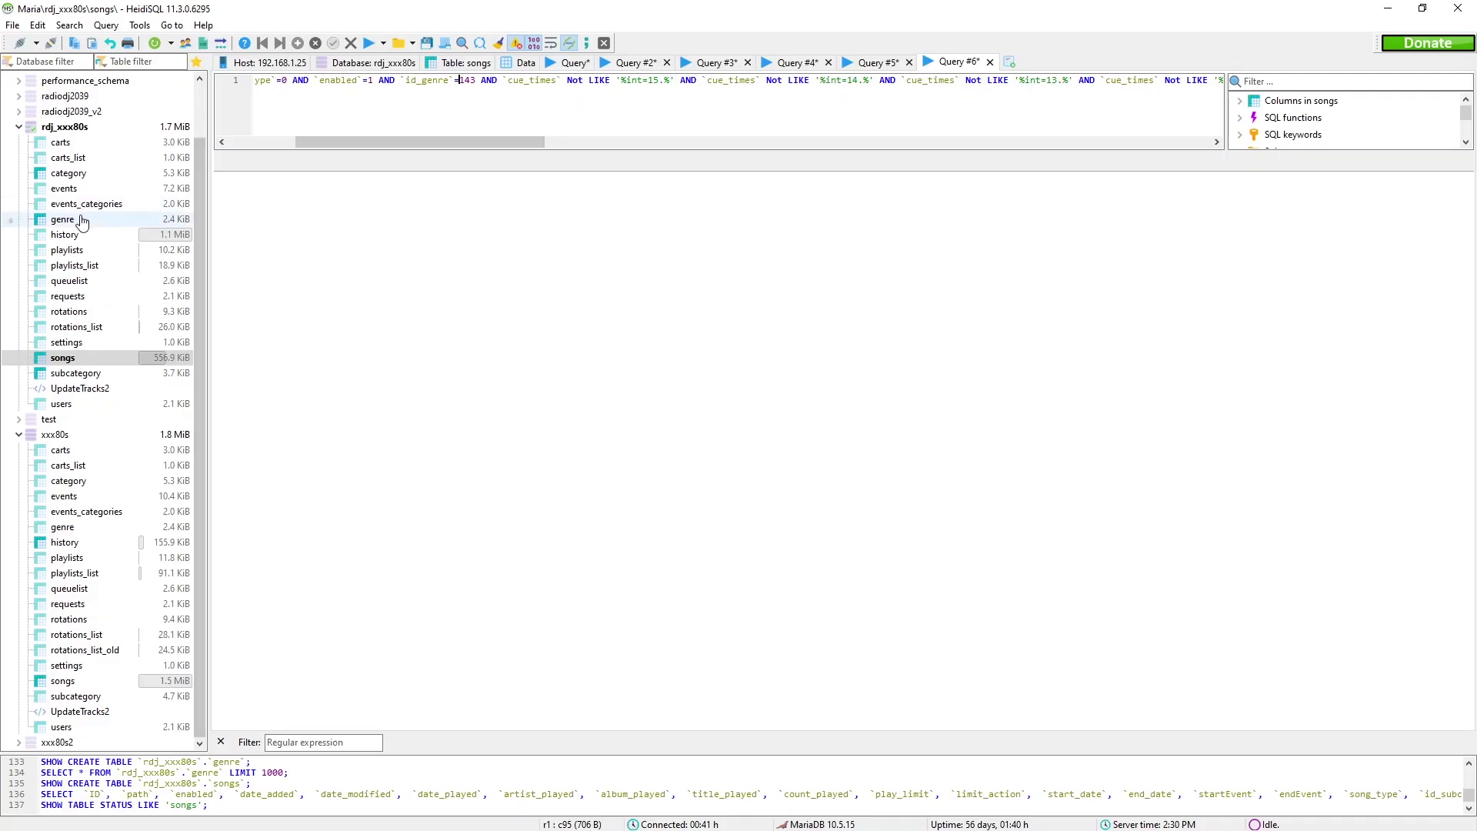
click(75, 220)
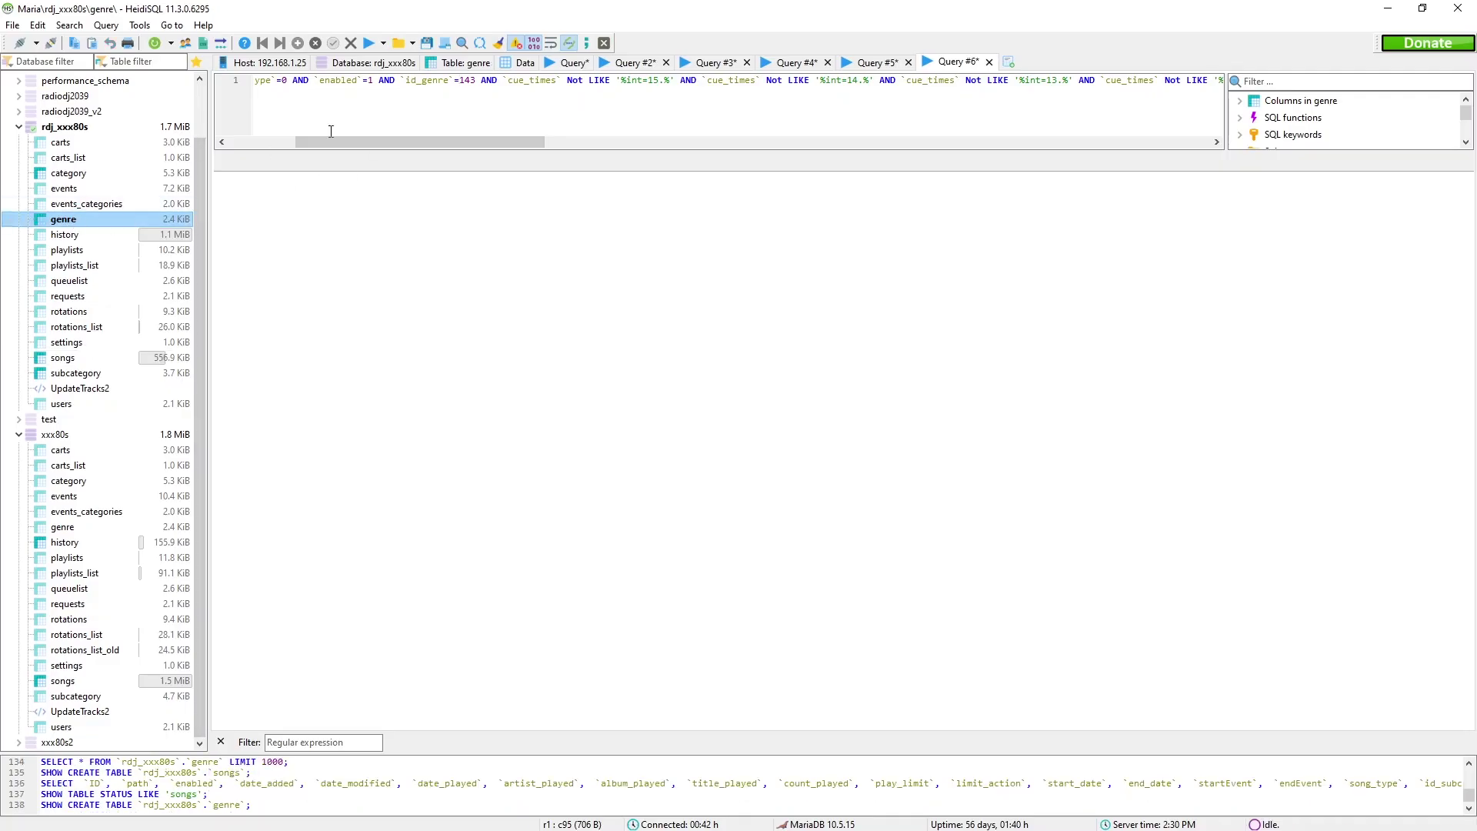
Review the UPDATE query and the genre table's 20 rows, confirming Top 40 is id 143
click(510, 65)
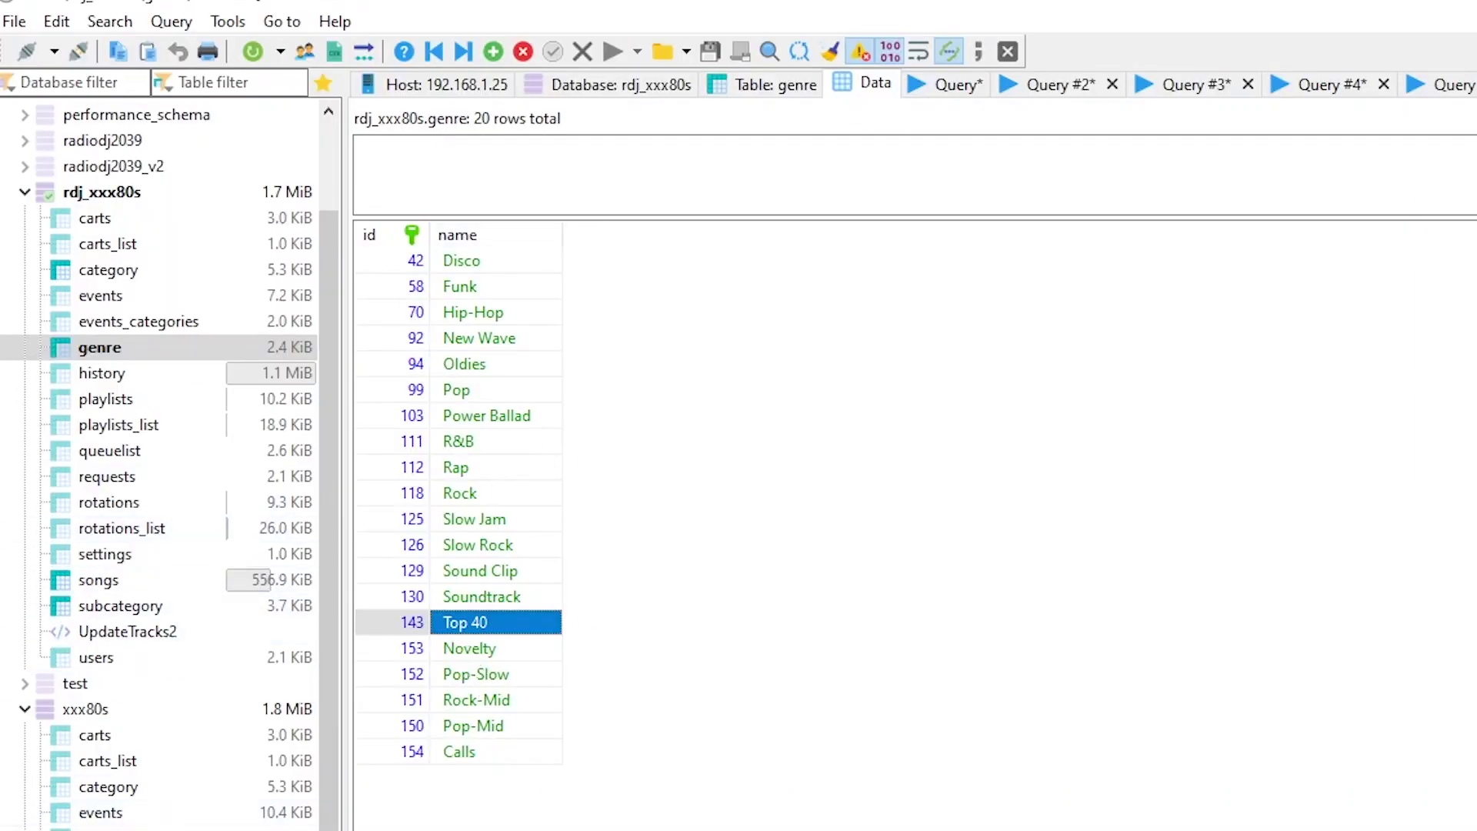
click(1345, 94)
drag(851, 215, 903, 215)
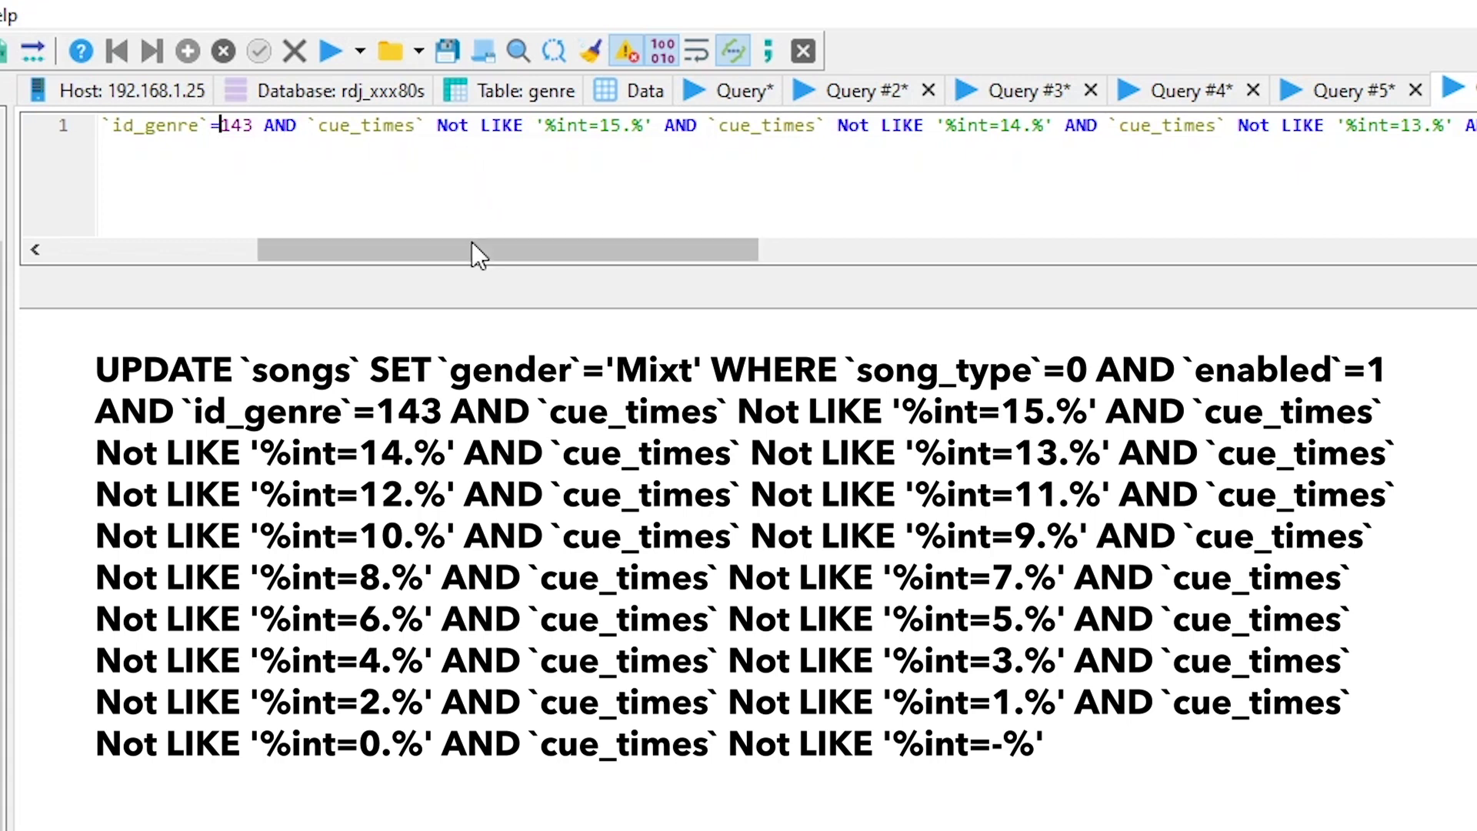
drag(467, 240, 485, 240)
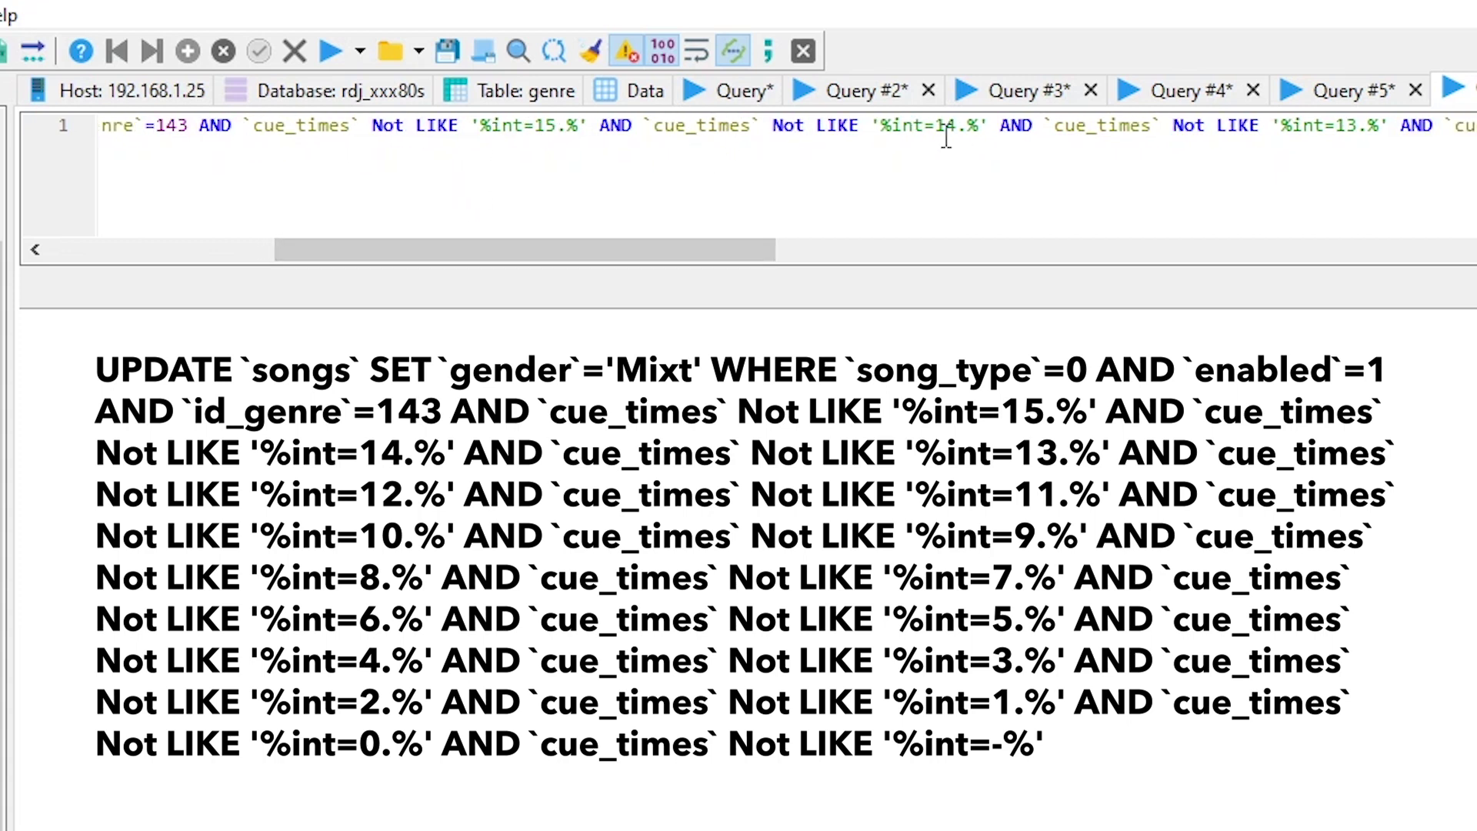
drag(481, 254, 1473, 265)
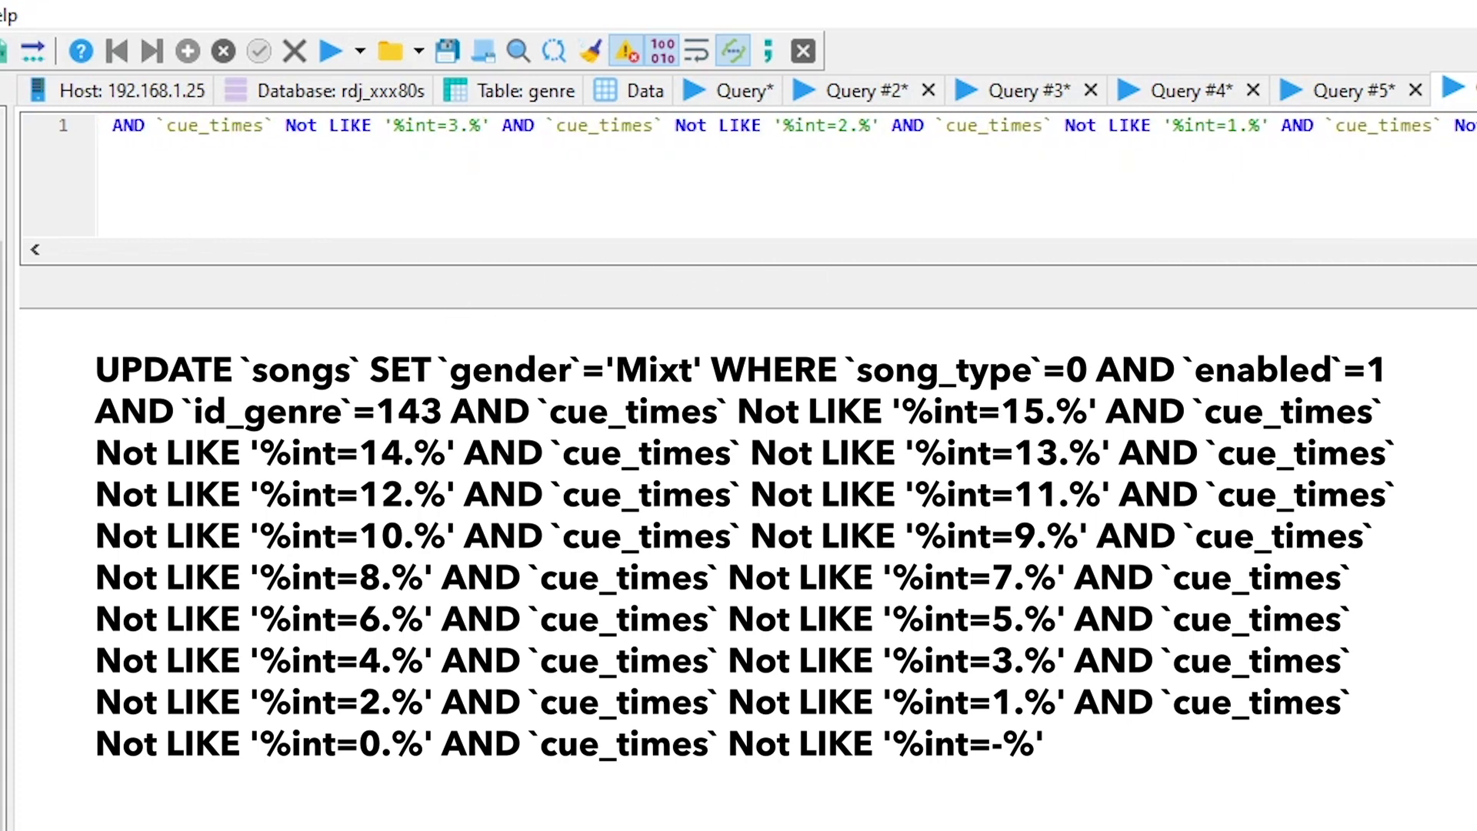
drag(1473, 258, 549, 257)
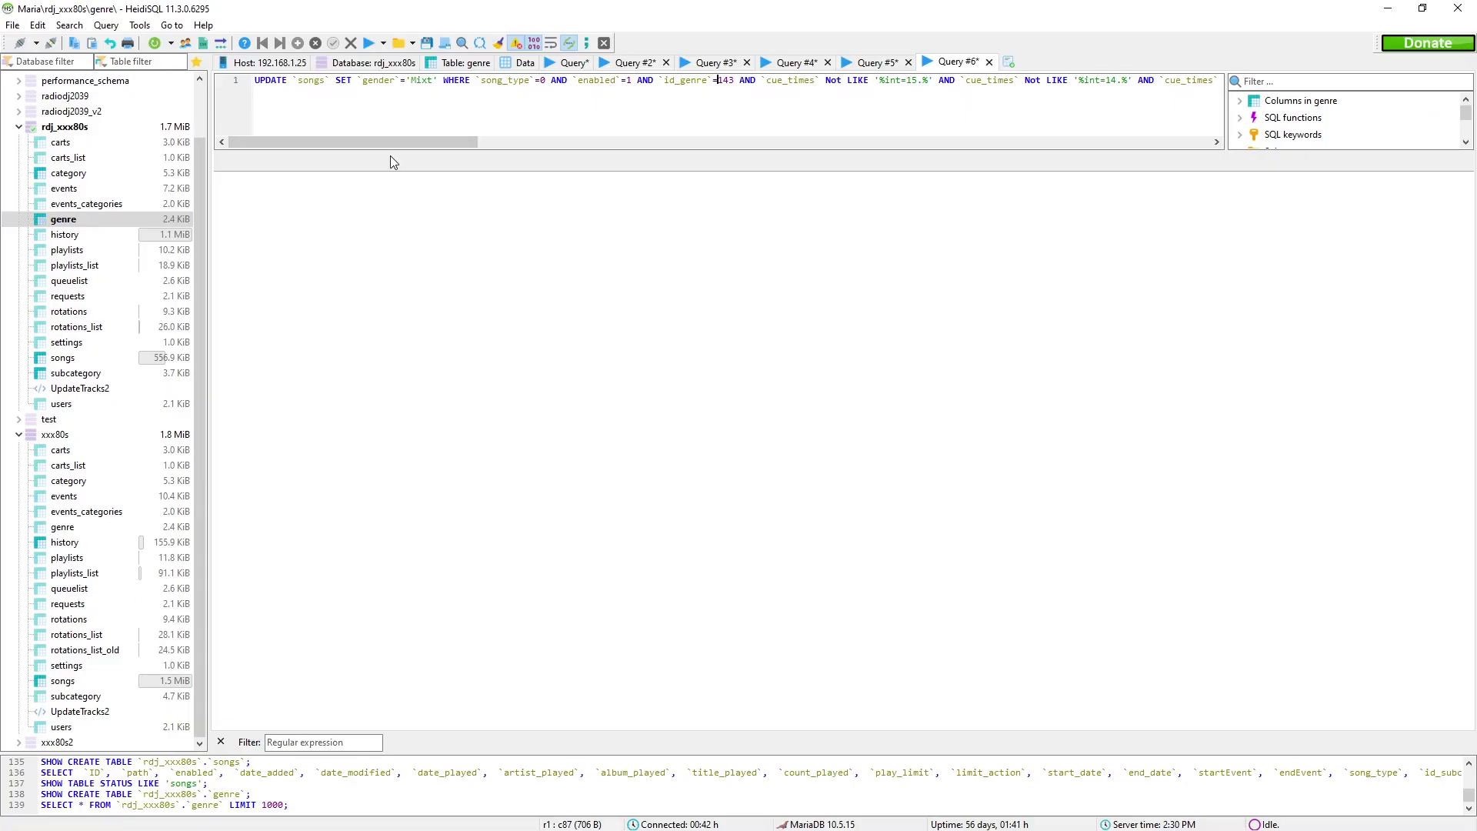
click(525, 63)
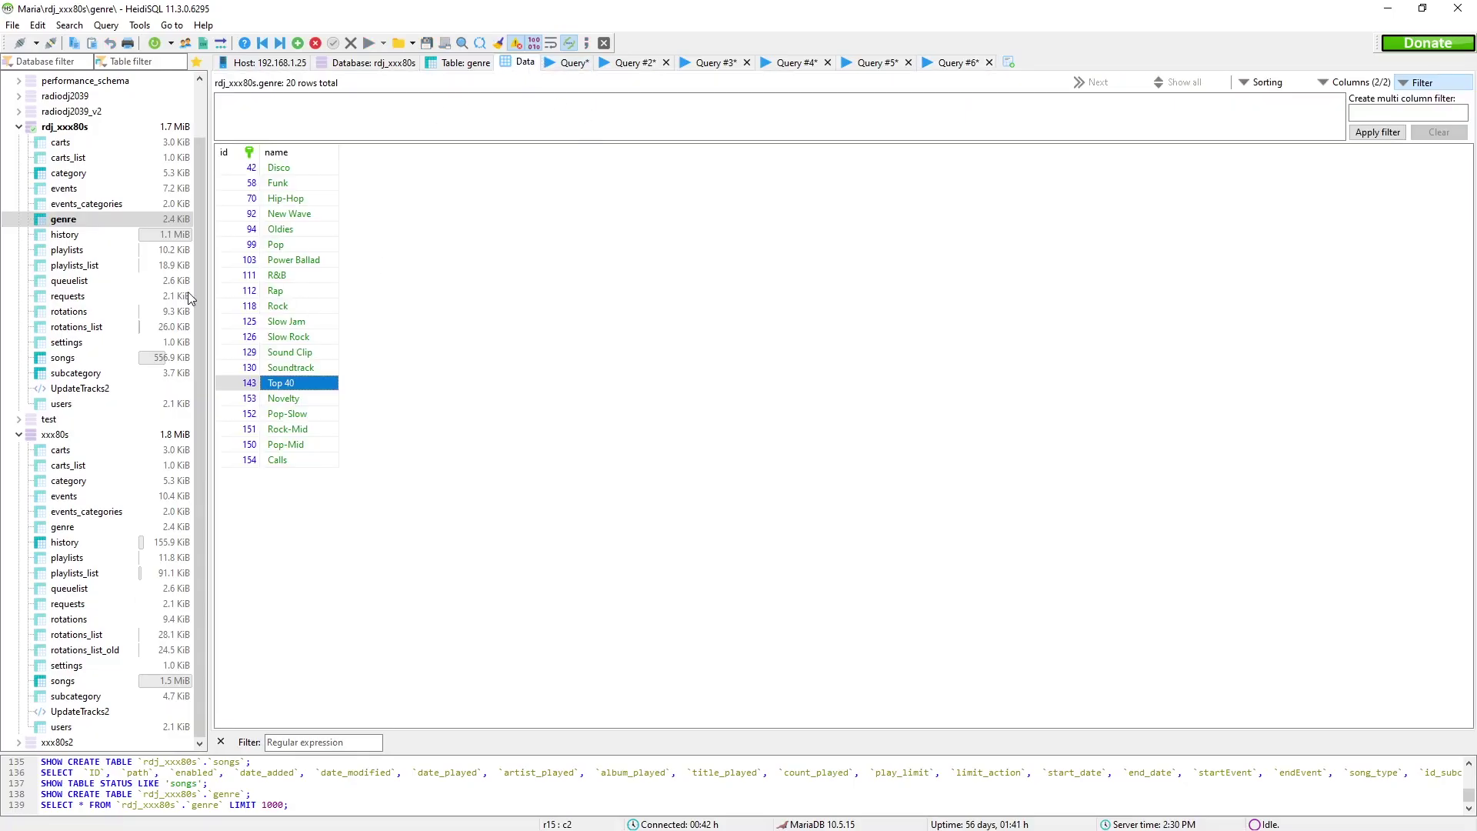
Reopen the genre-143 songs and widen the path column to show full file paths
click(63, 357)
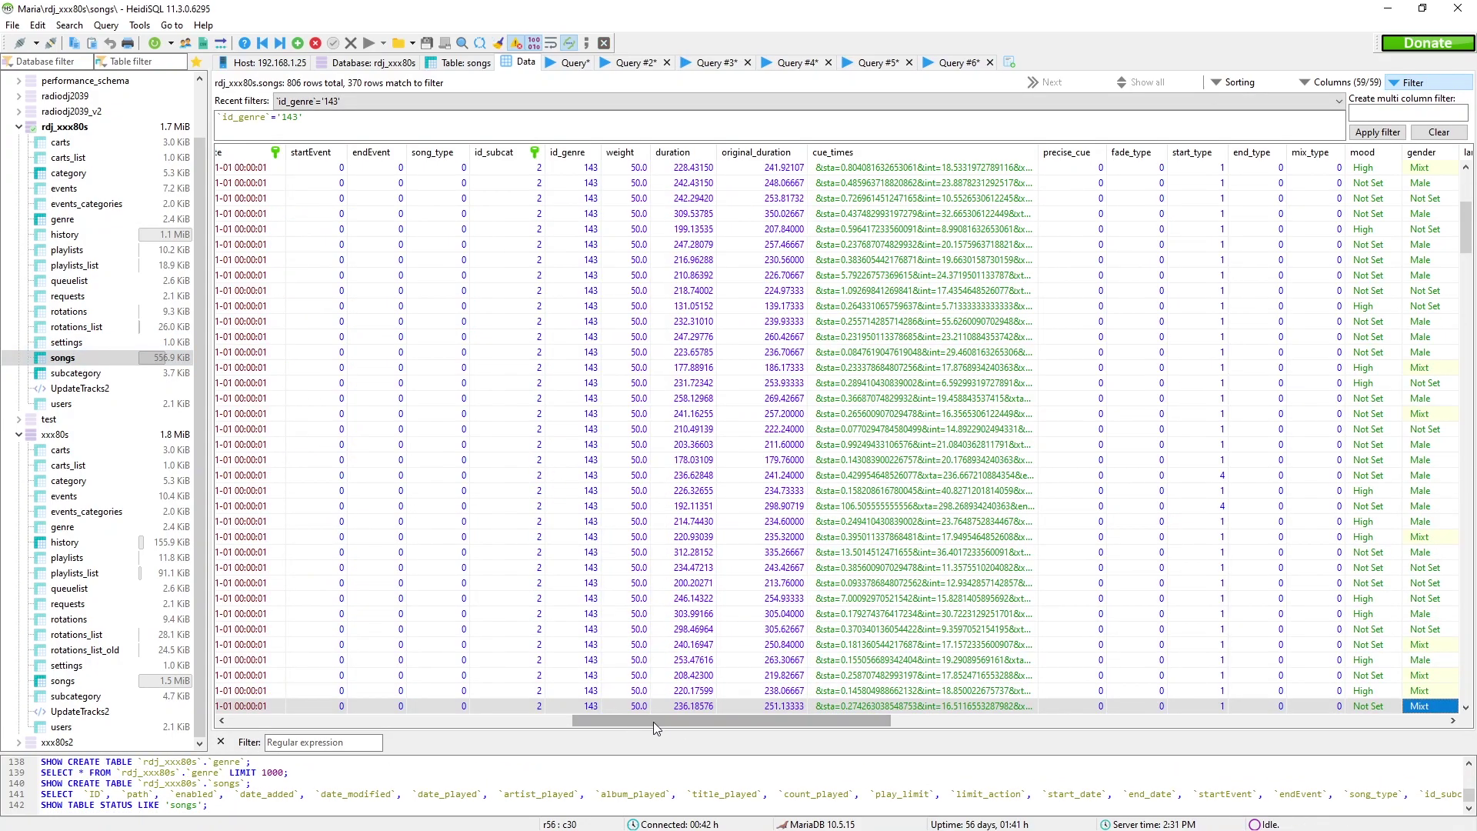
drag(653, 721, 315, 727)
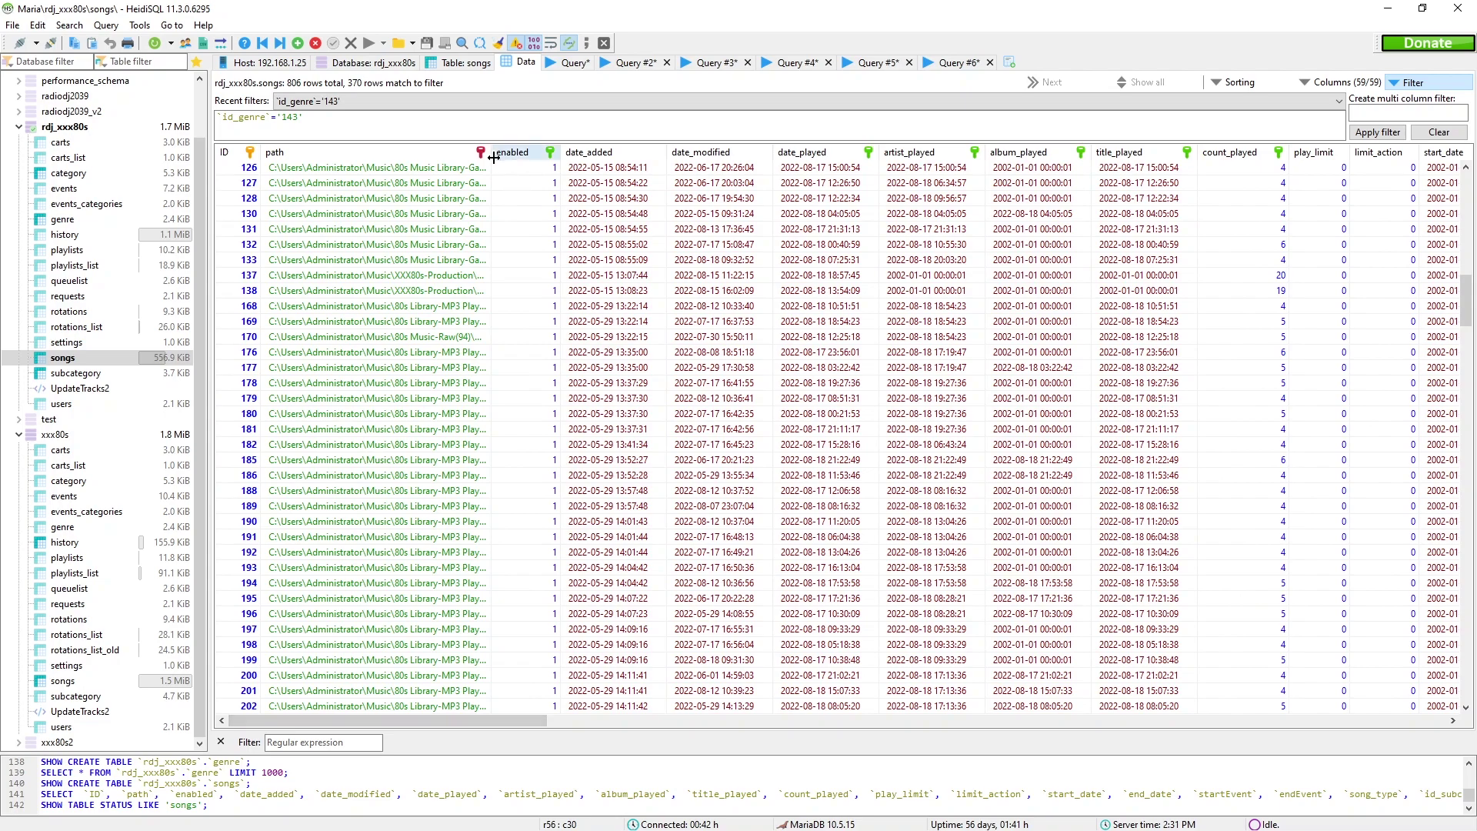
drag(493, 158, 736, 158)
scroll(685, 480, down, 6)
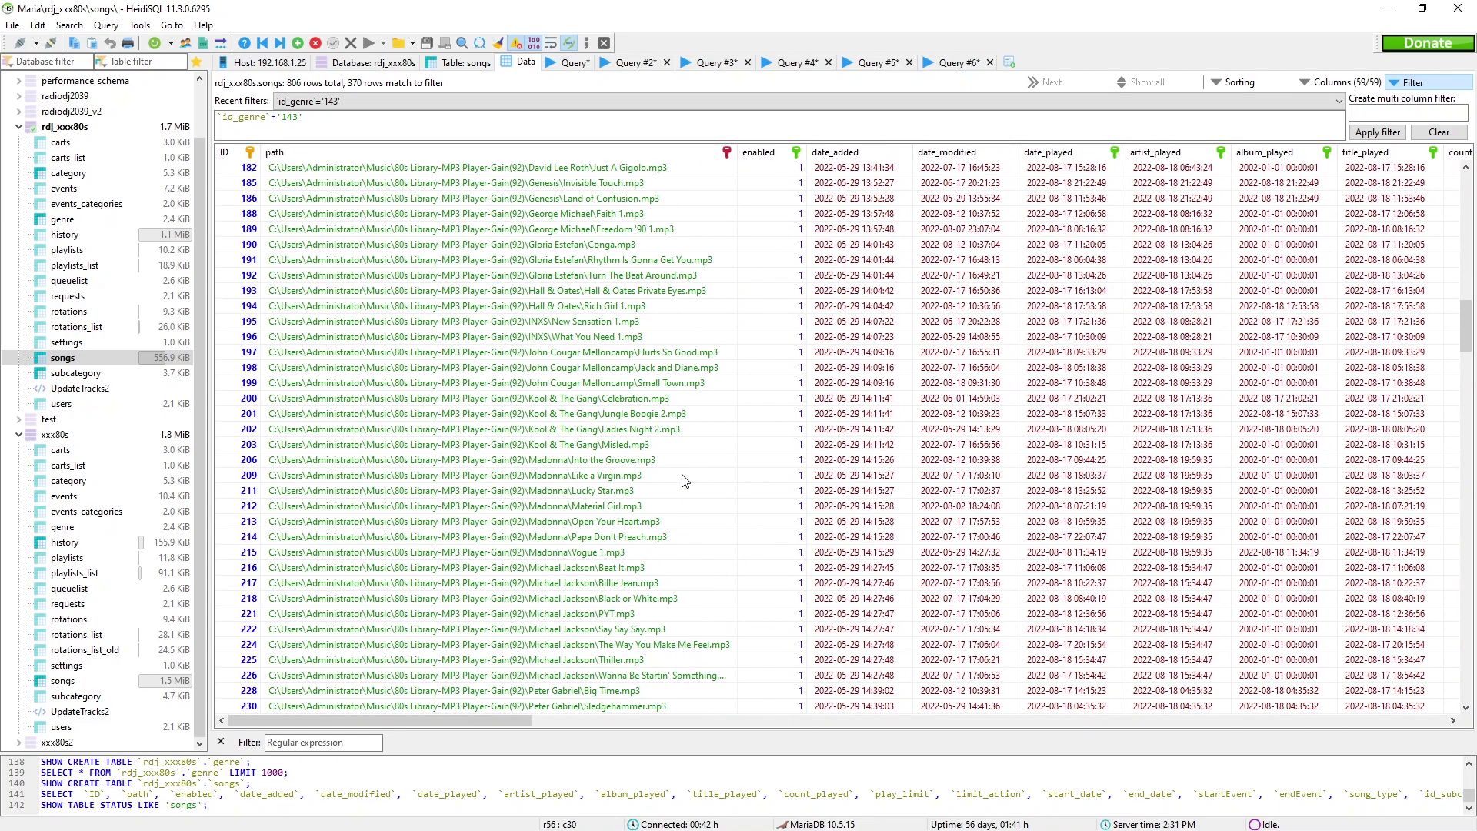
scroll(684, 481, down, 15)
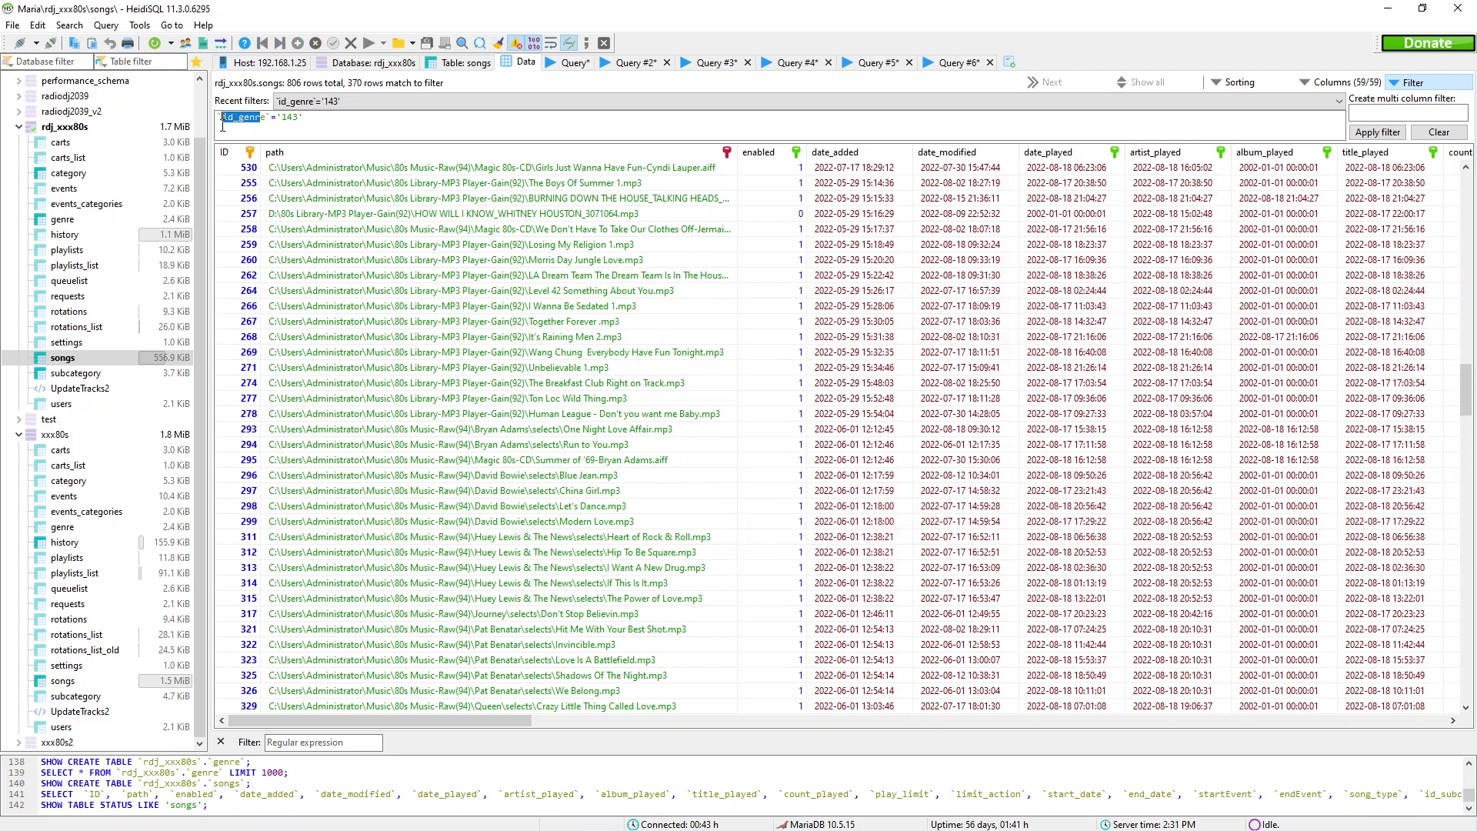
Change the songs filter to `gender`='Mixt' and apply it
key(BackSpace)
text(gender)
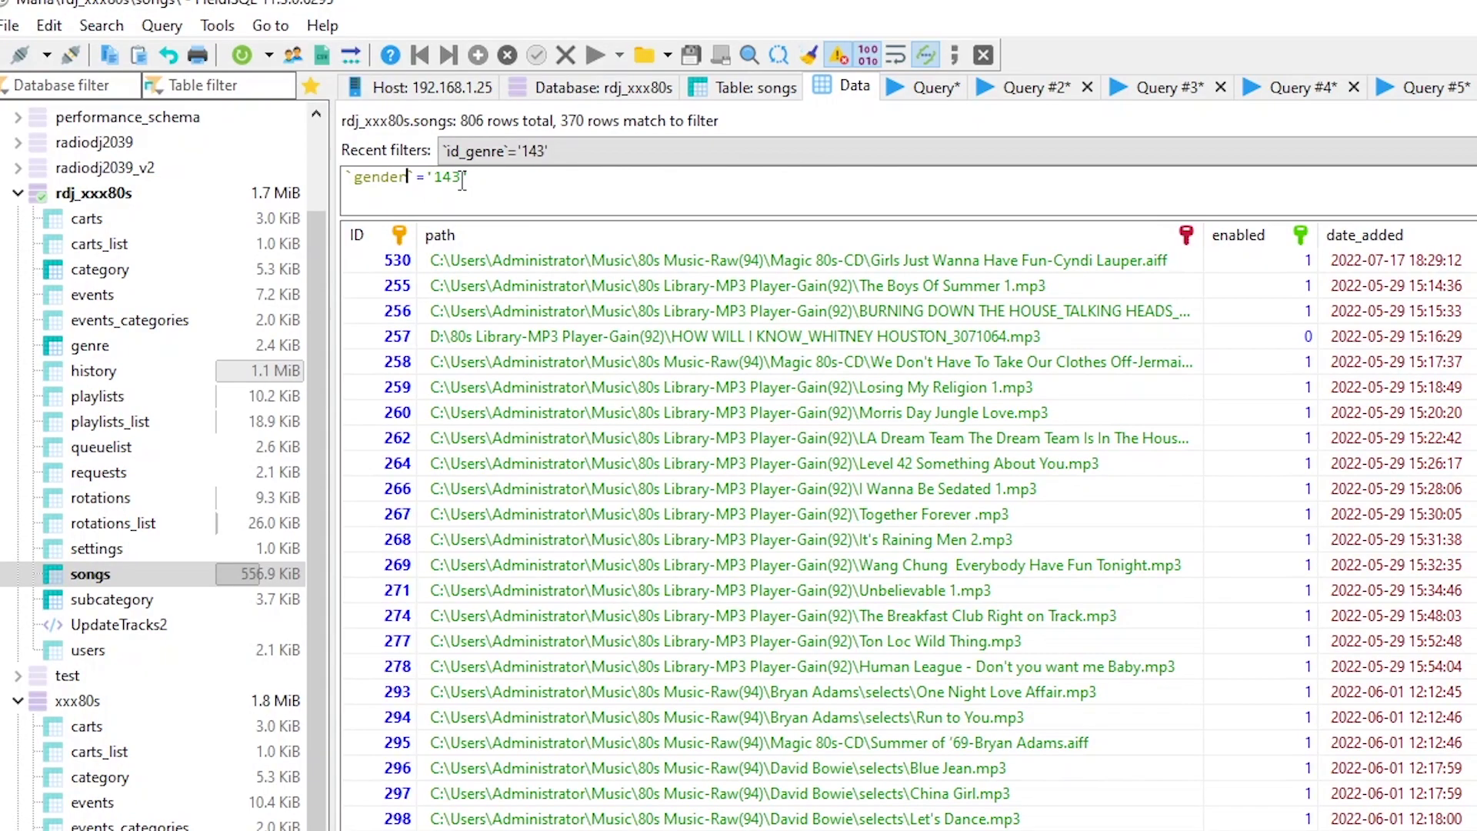
drag(461, 180, 438, 192)
text(Mixt)
key(ctrl+Return)
Widen the path column of the Mixt song rows
drag(875, 234, 1159, 267)
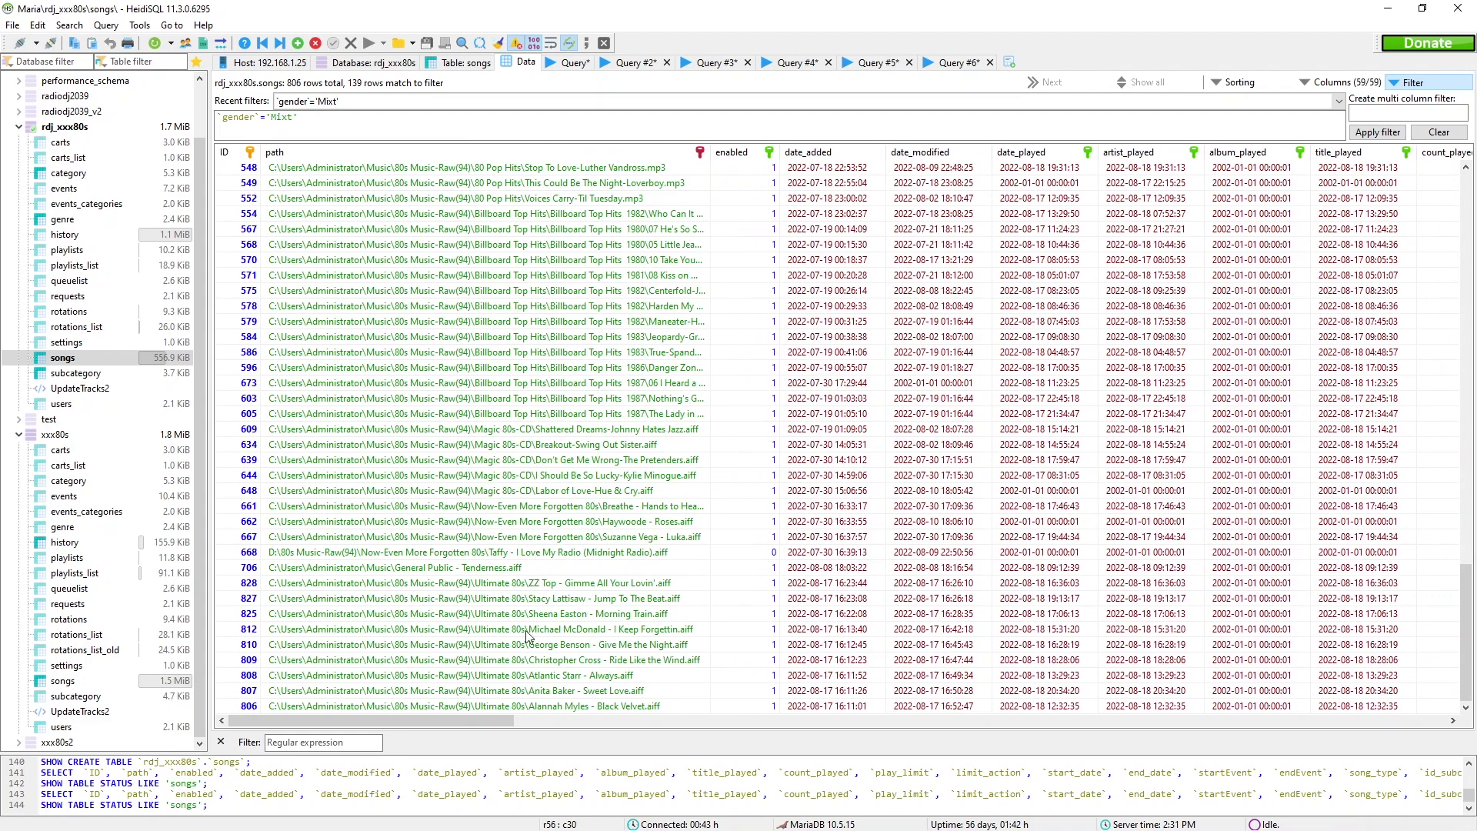
drag(474, 720, 971, 729)
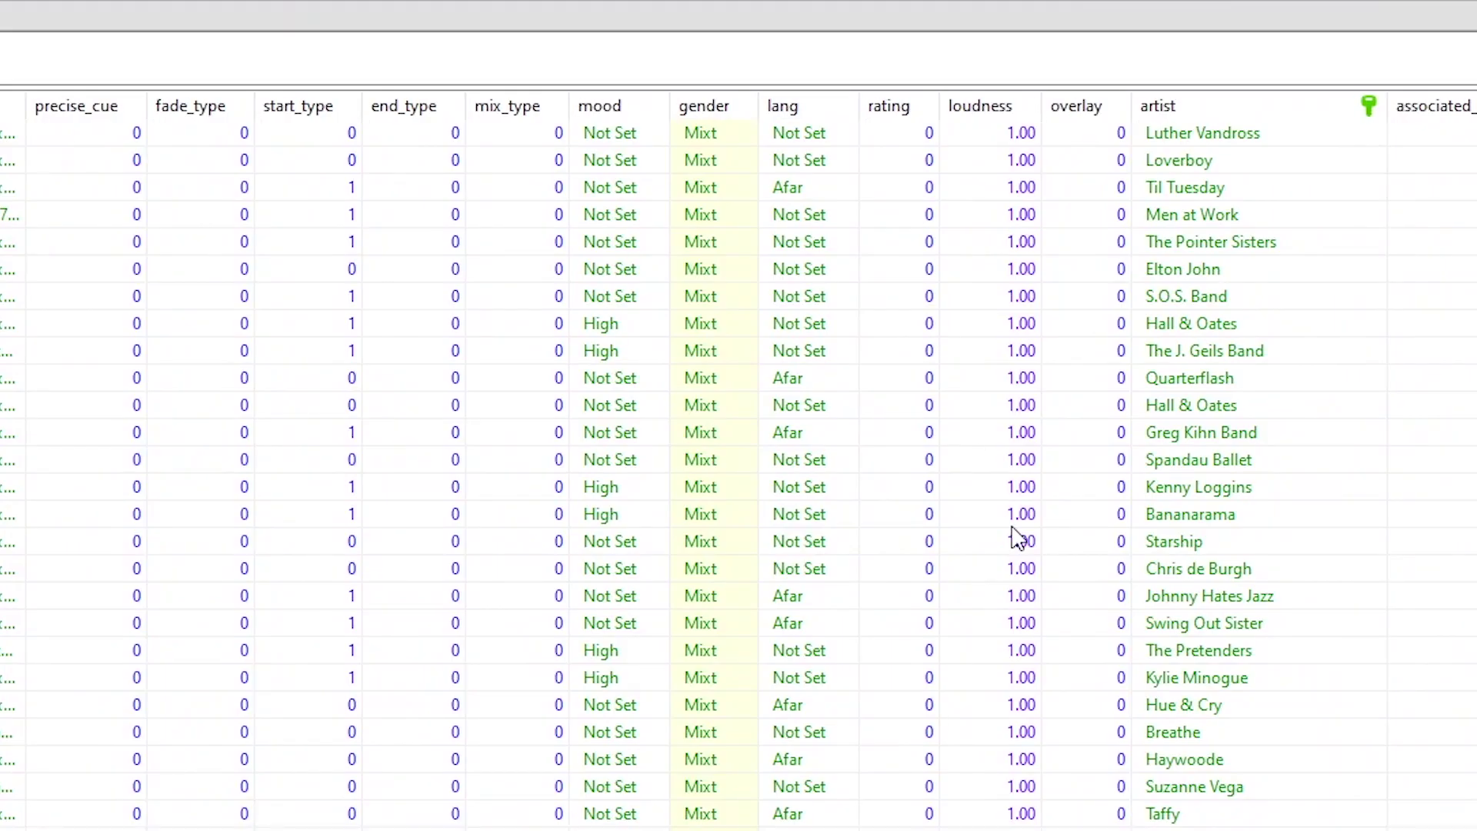
scroll(796, 719, up, 20)
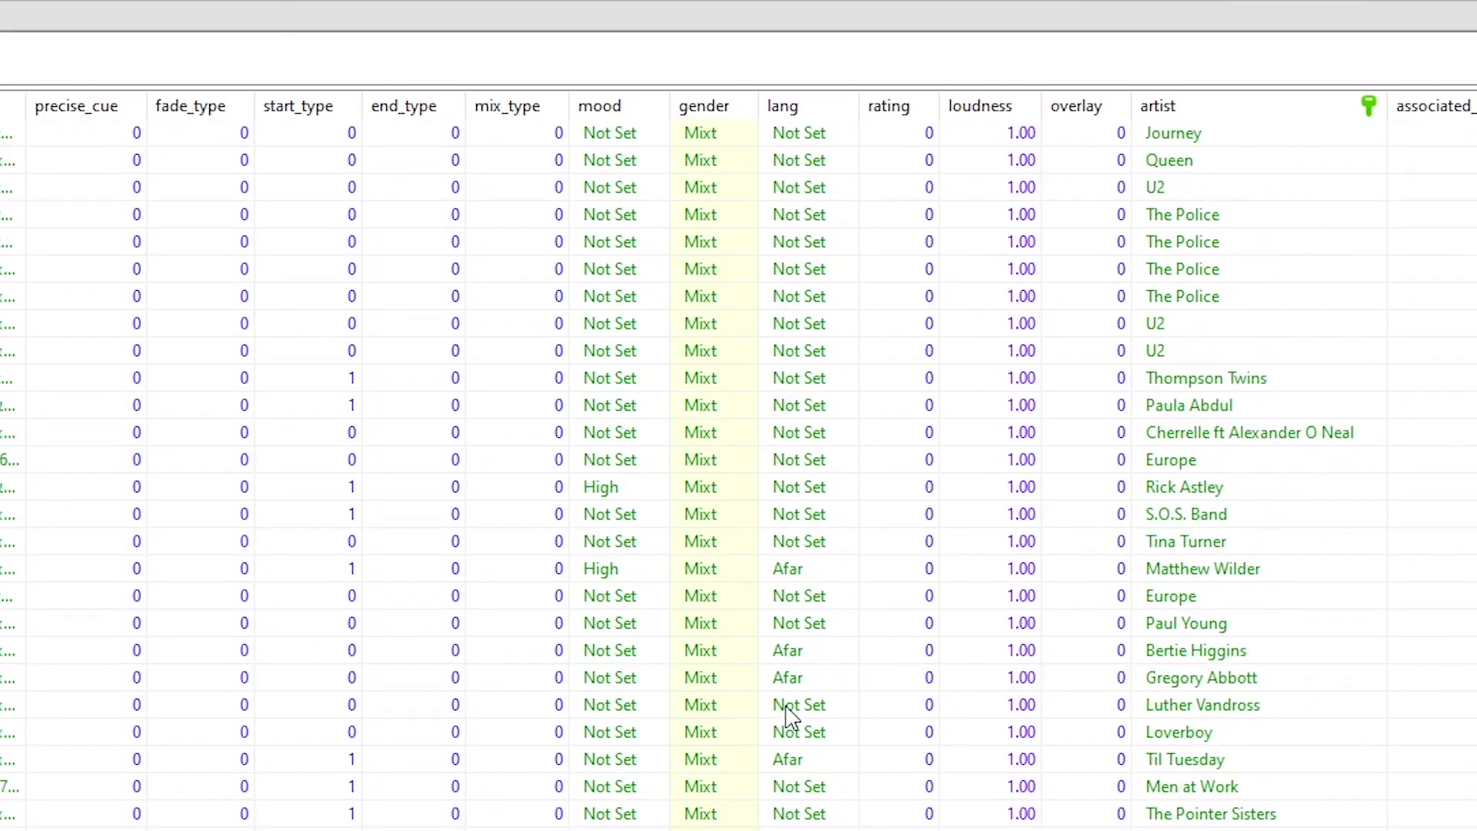
scroll(797, 719, up, 10)
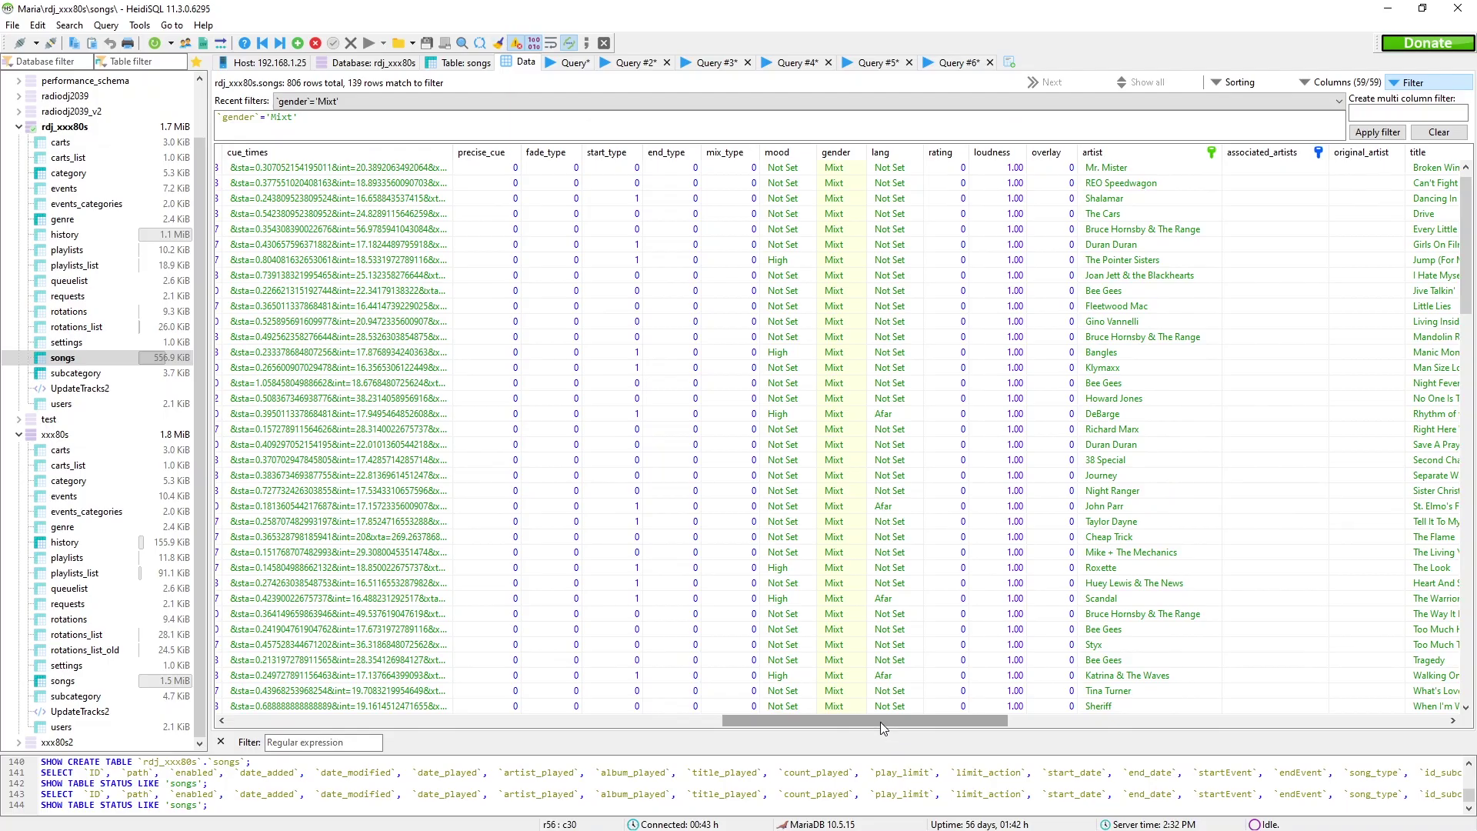
scroll(880, 722, left, 10)
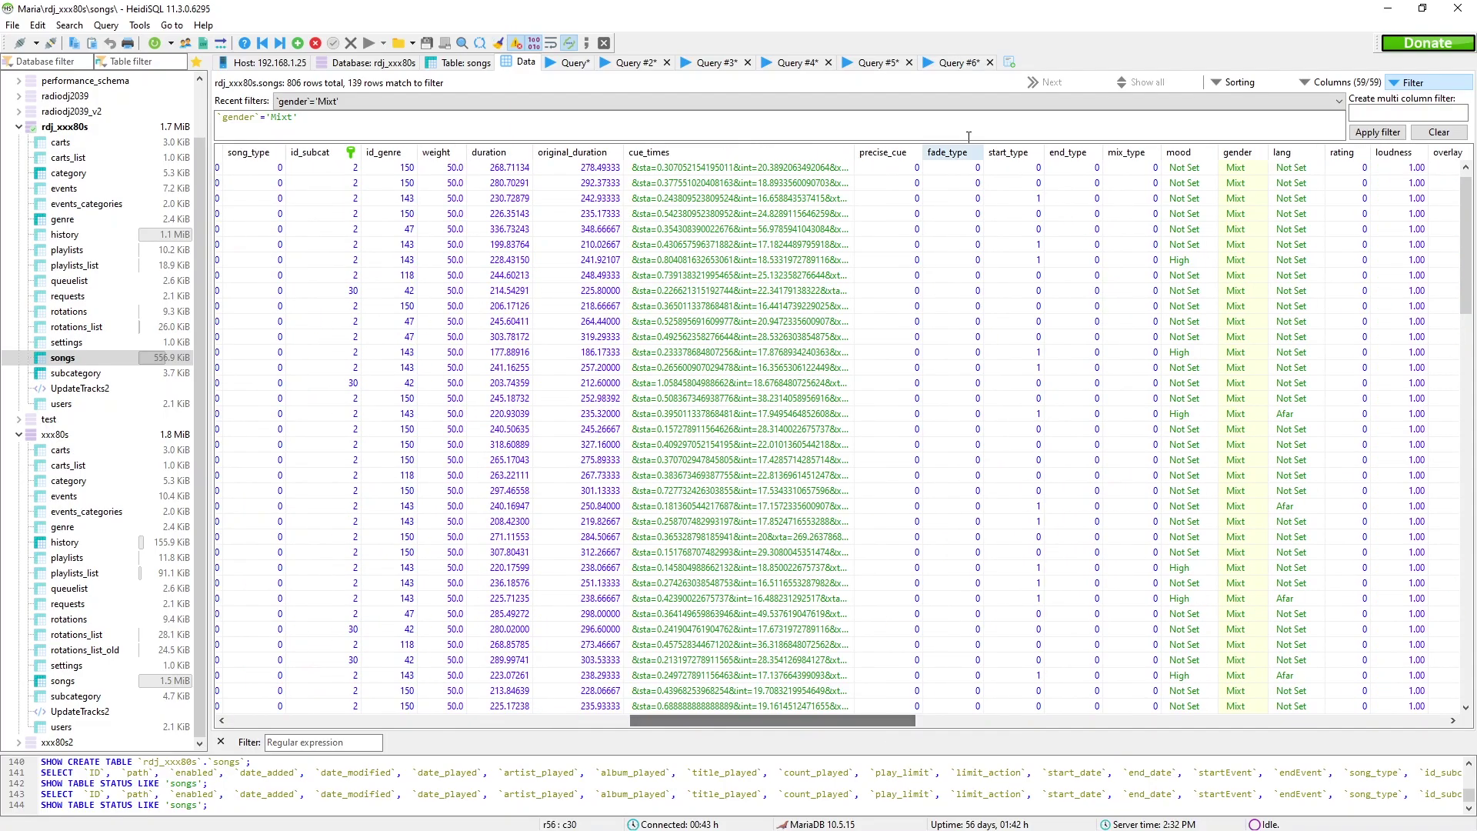
Widen the cue_times column and read the cue times of the top Mixt song rows
drag(854, 152, 1069, 152)
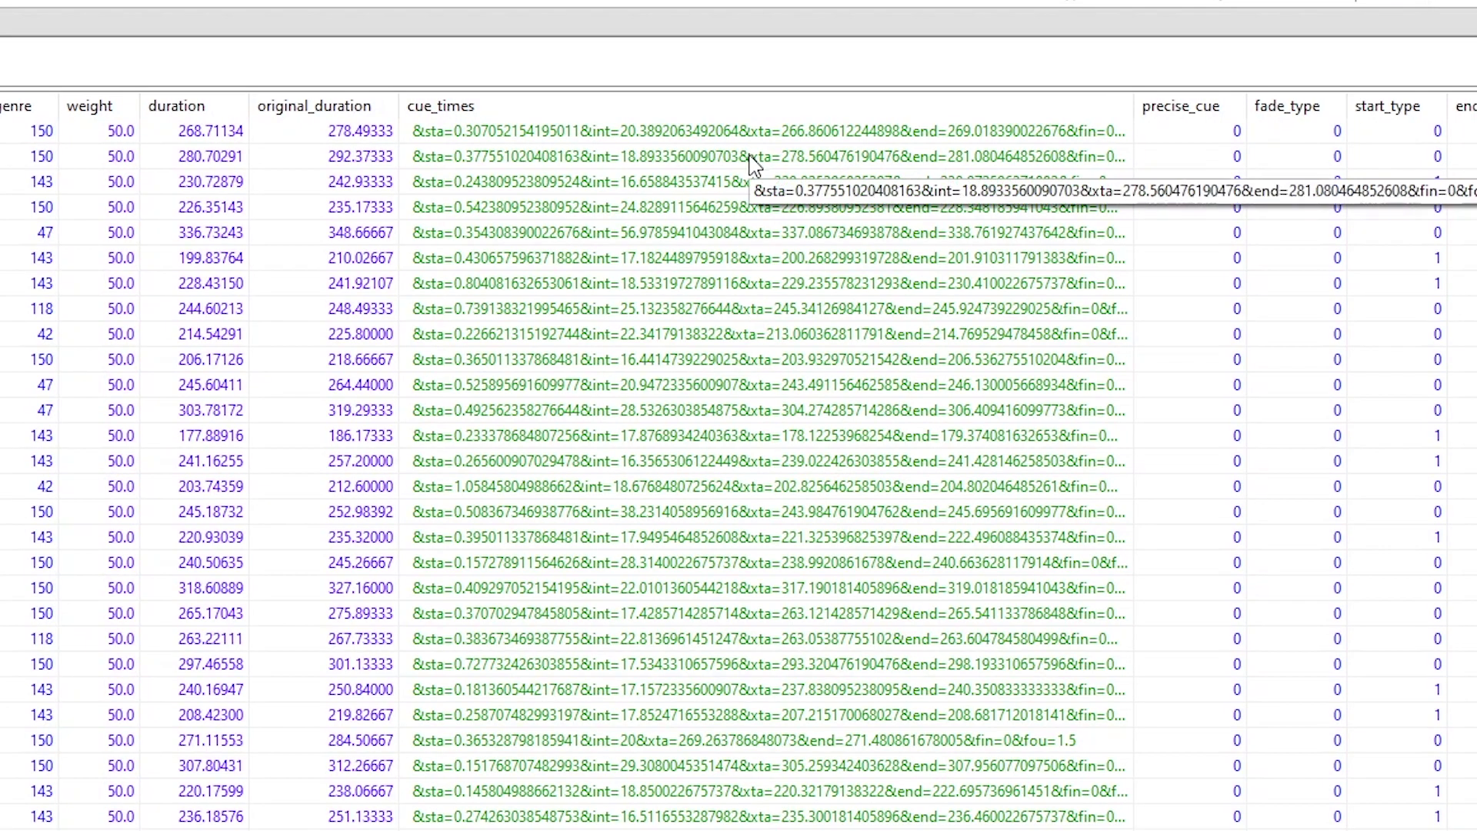
click(642, 261)
click(645, 216)
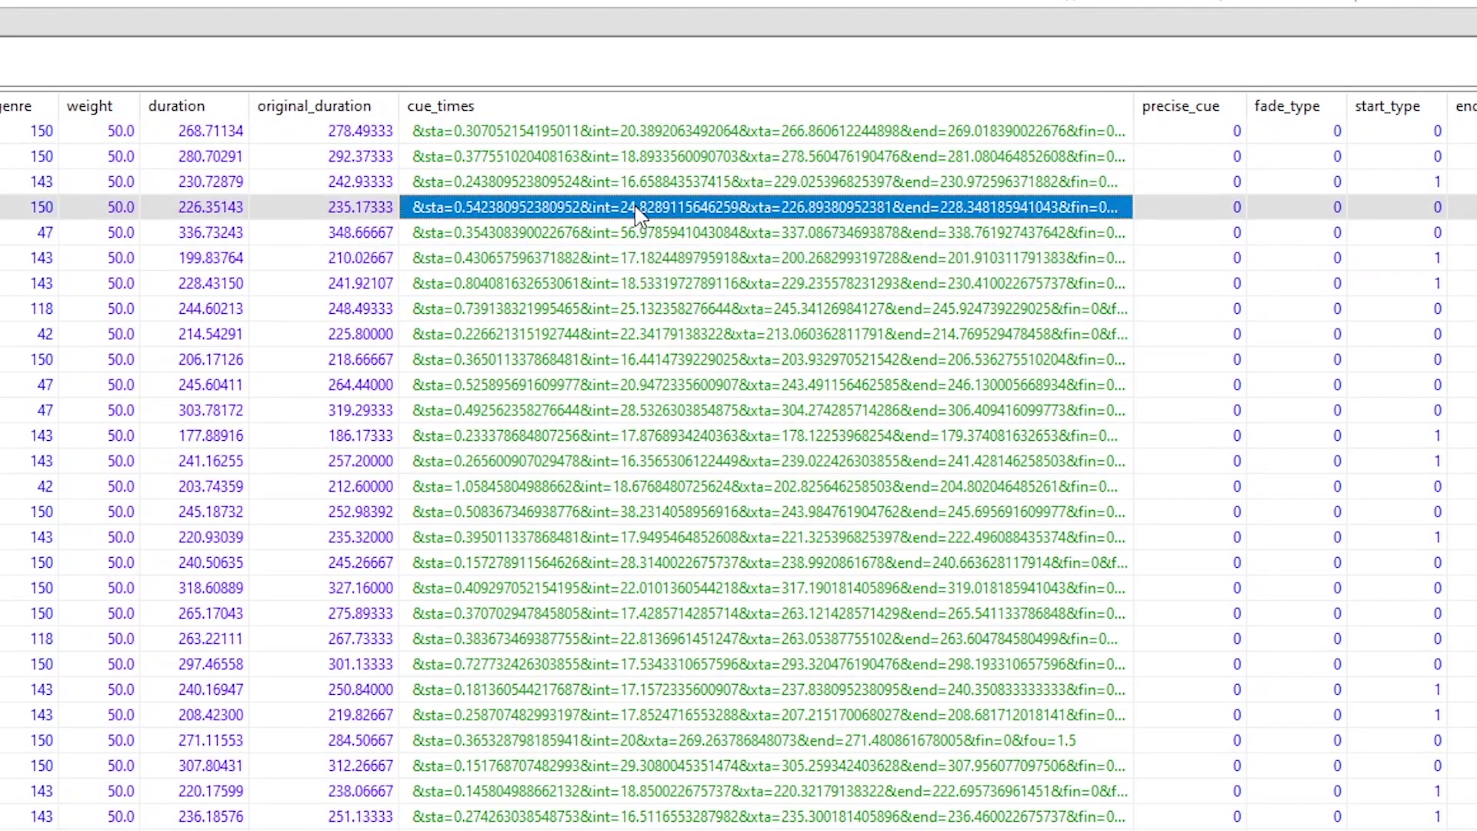
click(650, 181)
click(659, 154)
click(659, 135)
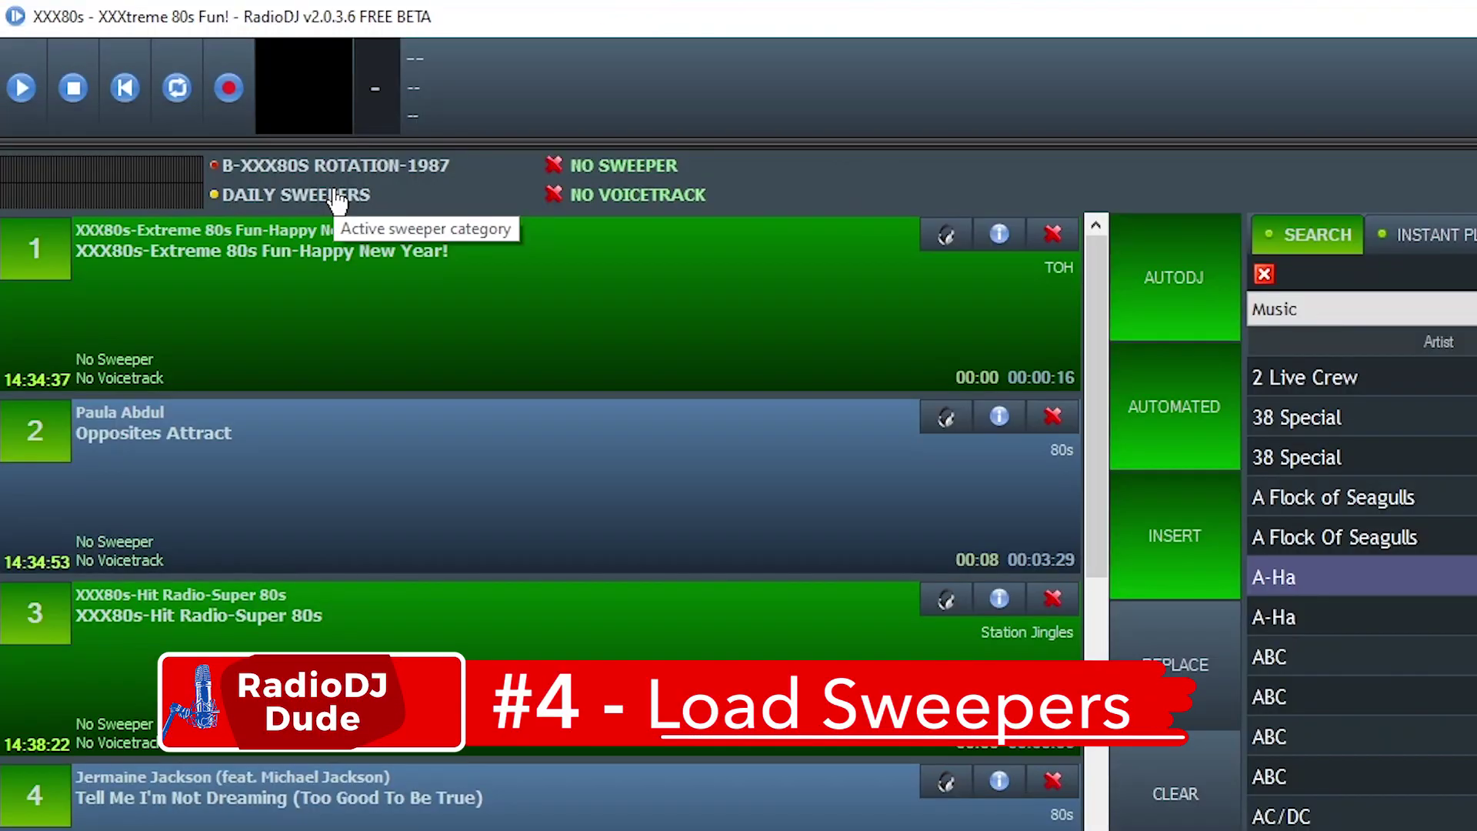
Set VTS as the active sweeper category and open the Events List of TOH rotation events
click(196, 118)
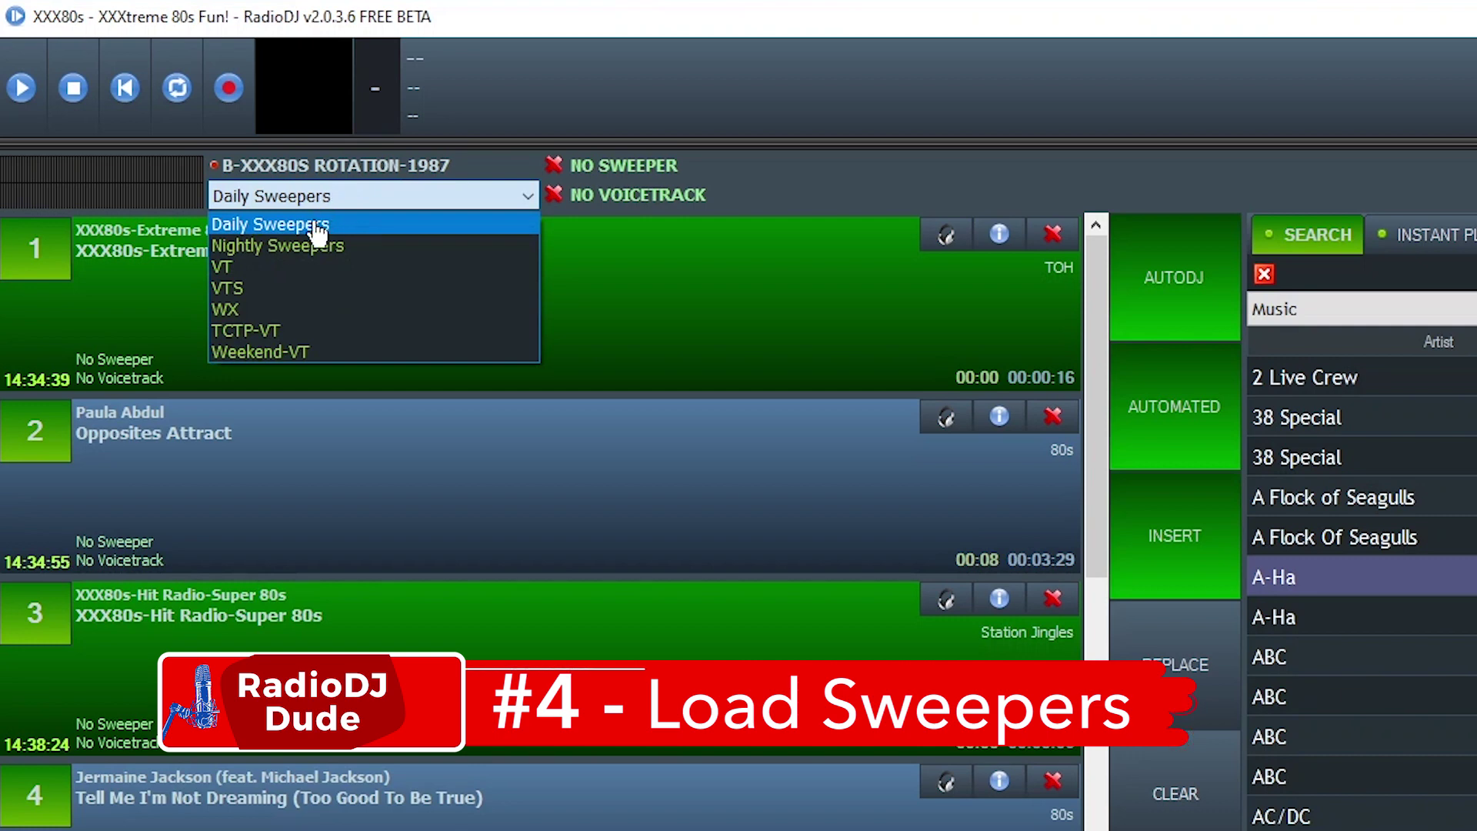
click(303, 287)
click(315, 196)
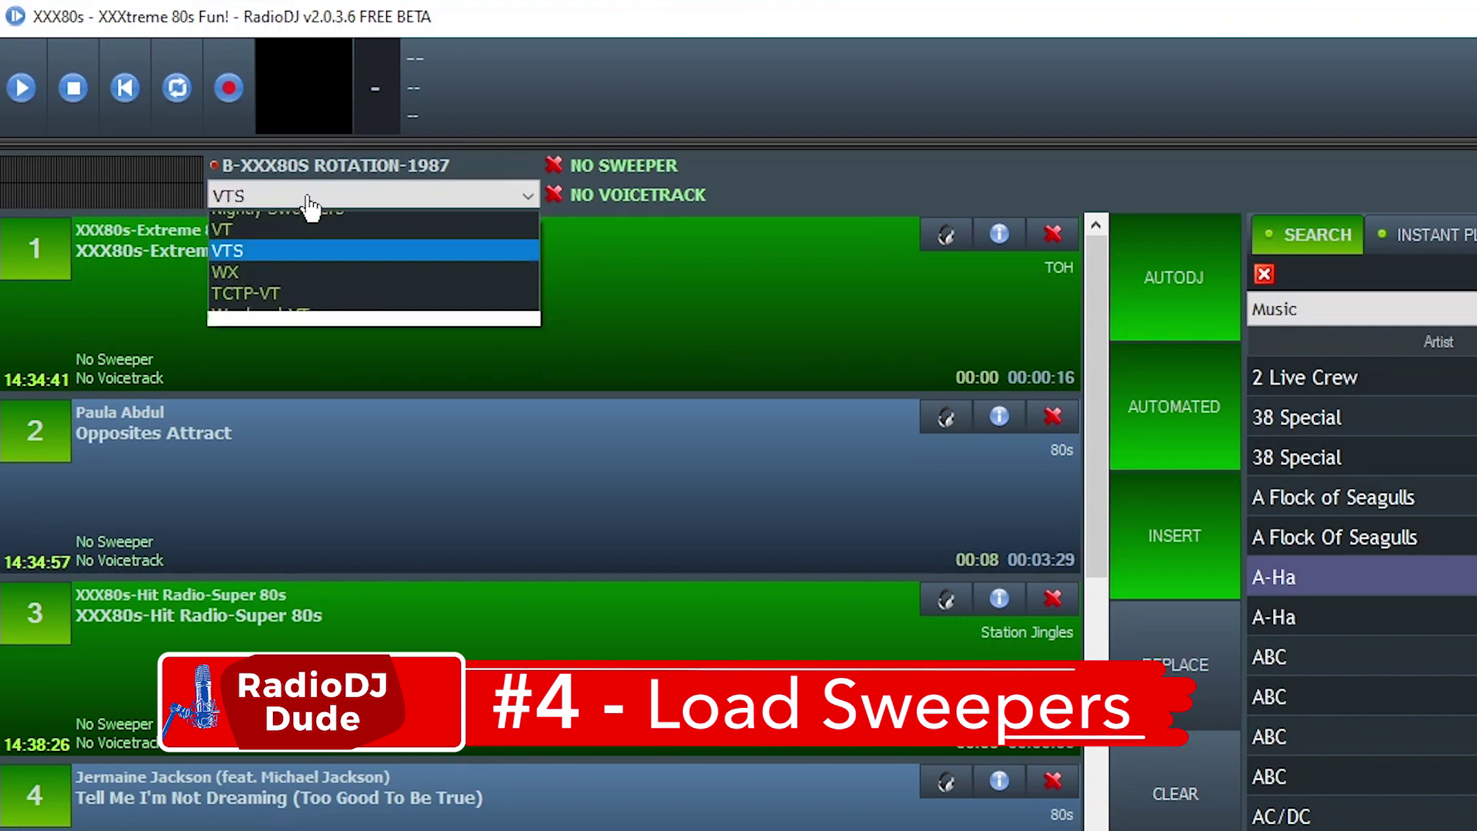
key(Escape)
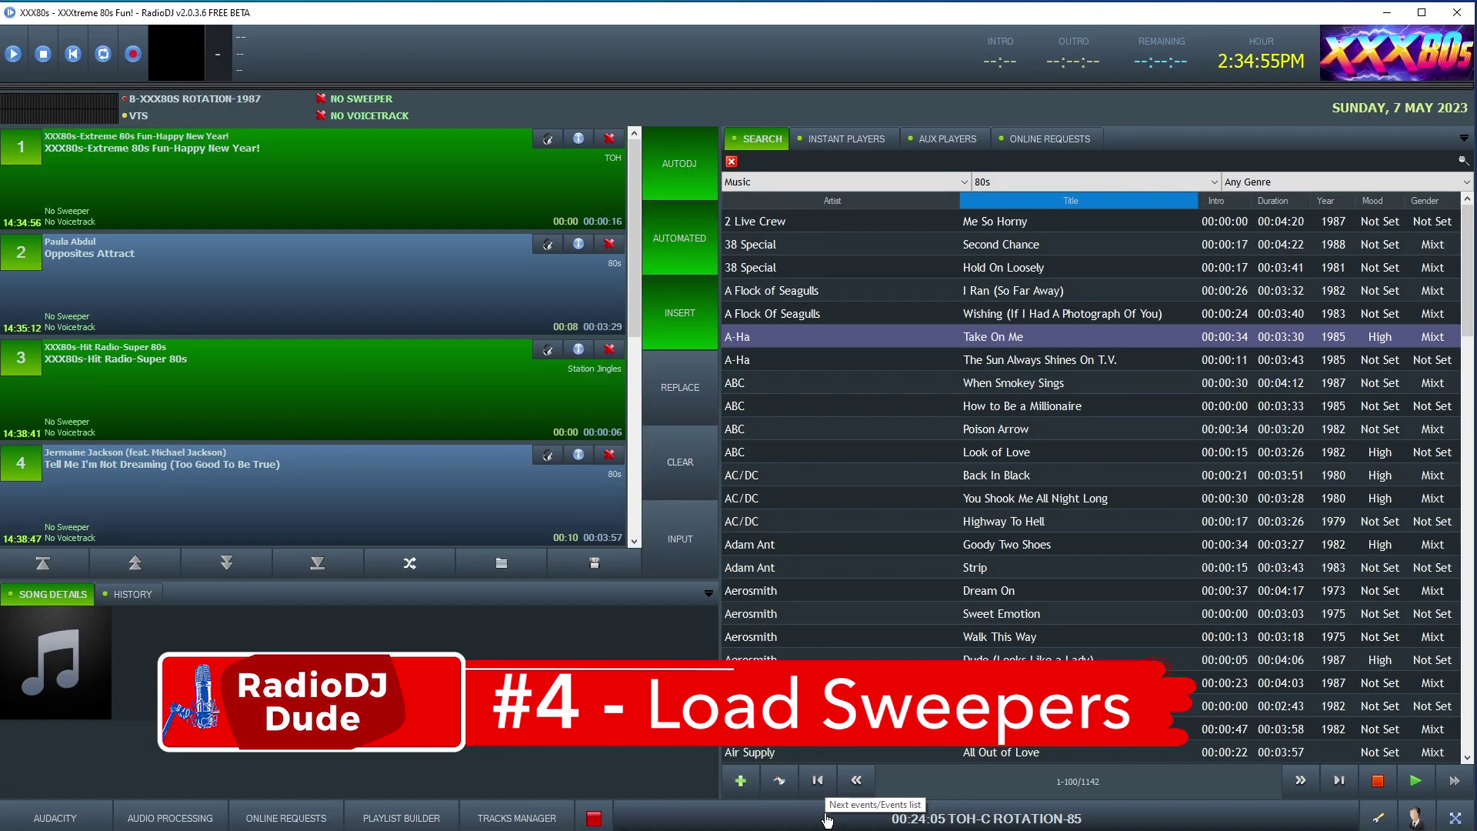
click(827, 820)
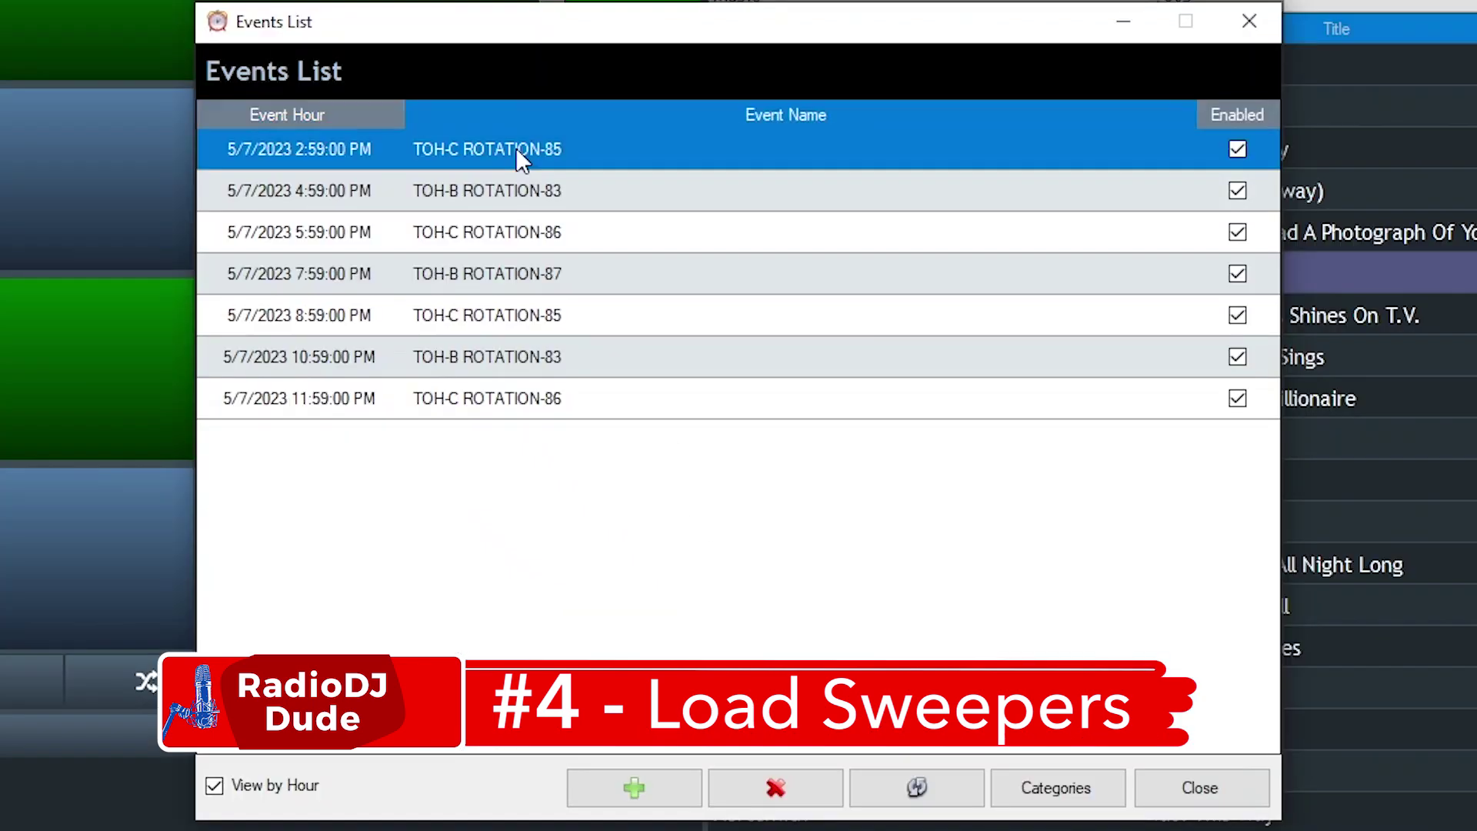
double_click(616, 270)
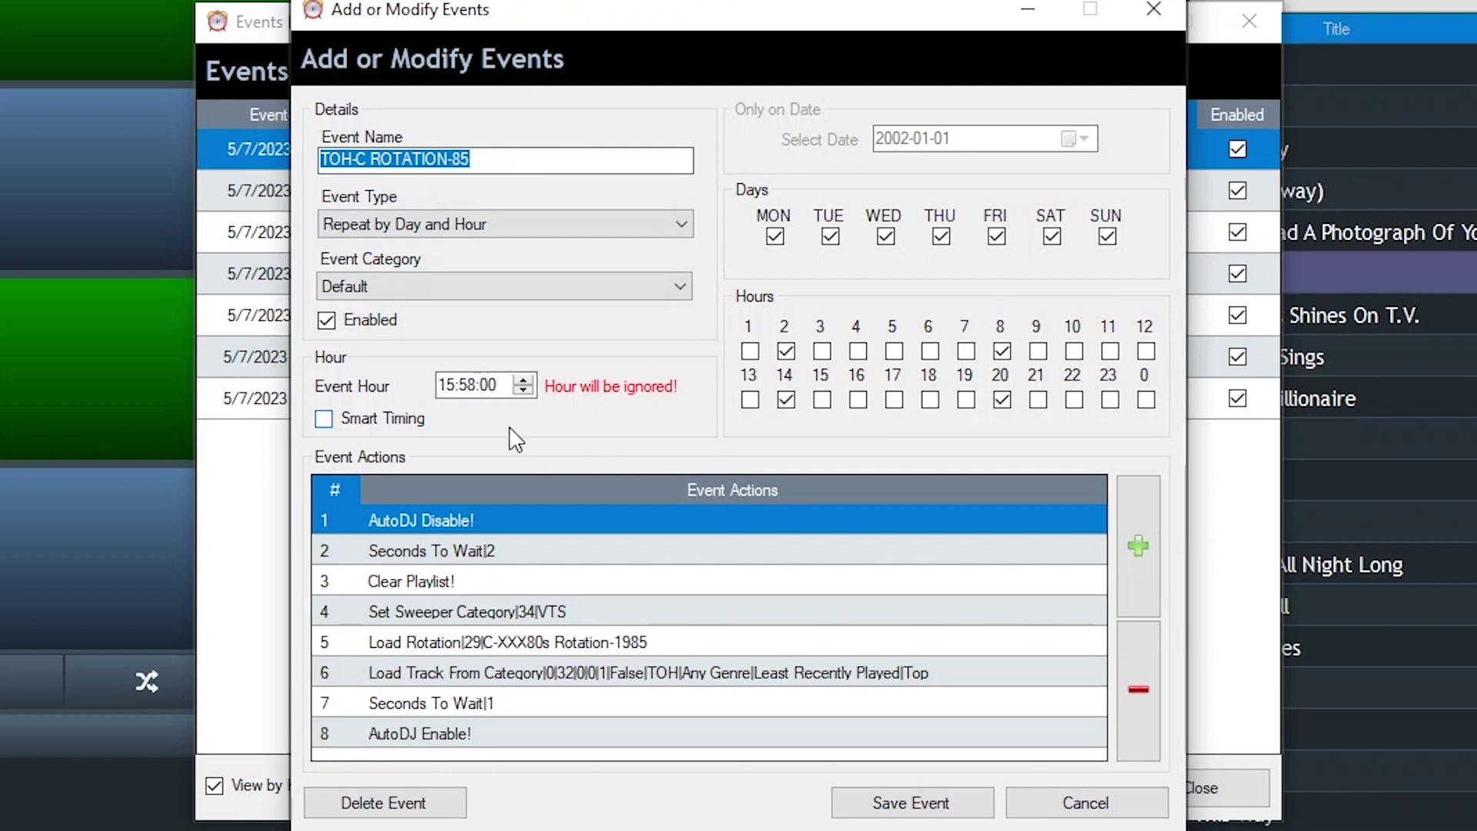
click(466, 384)
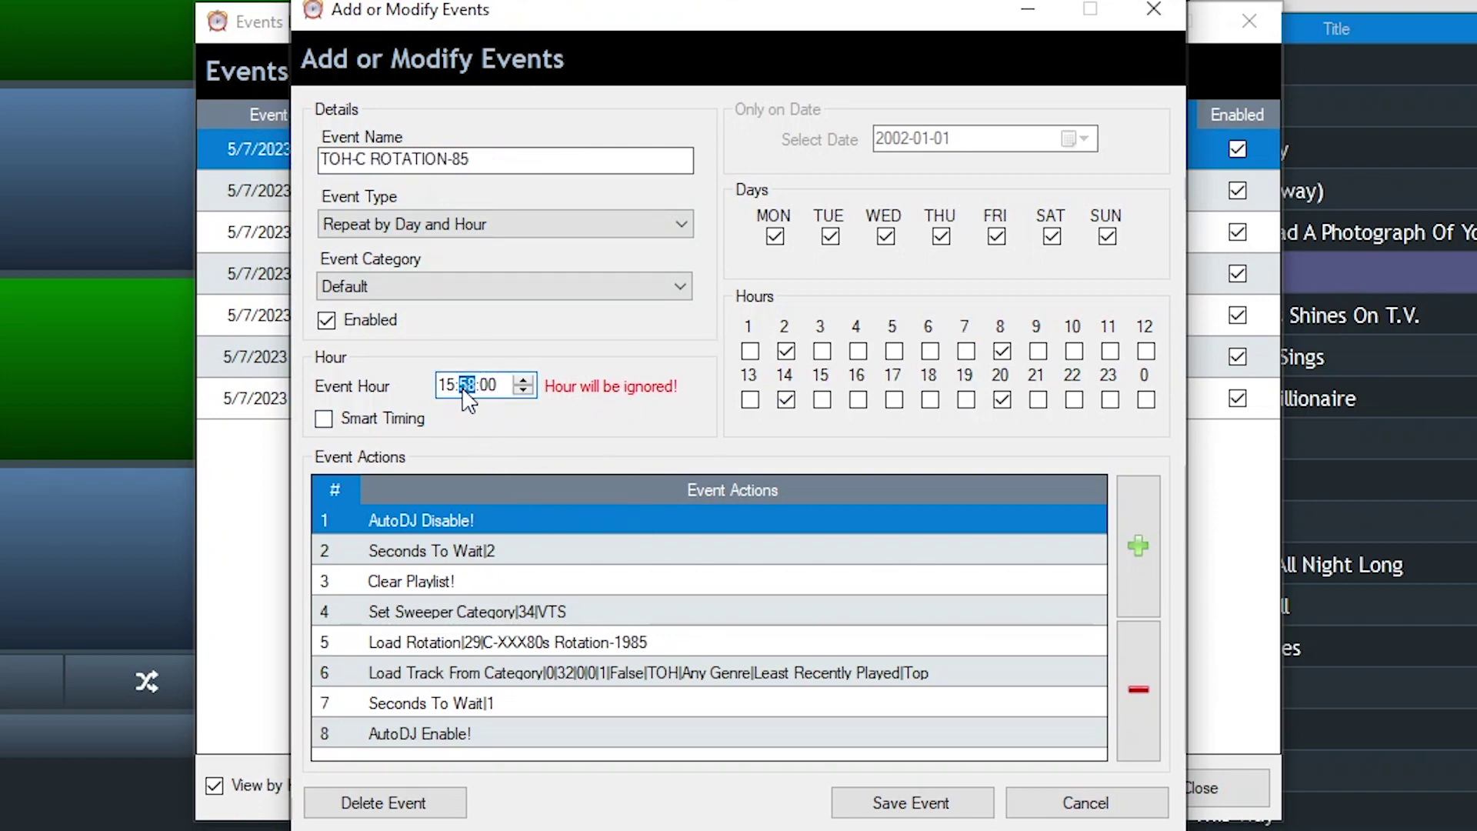
click(531, 520)
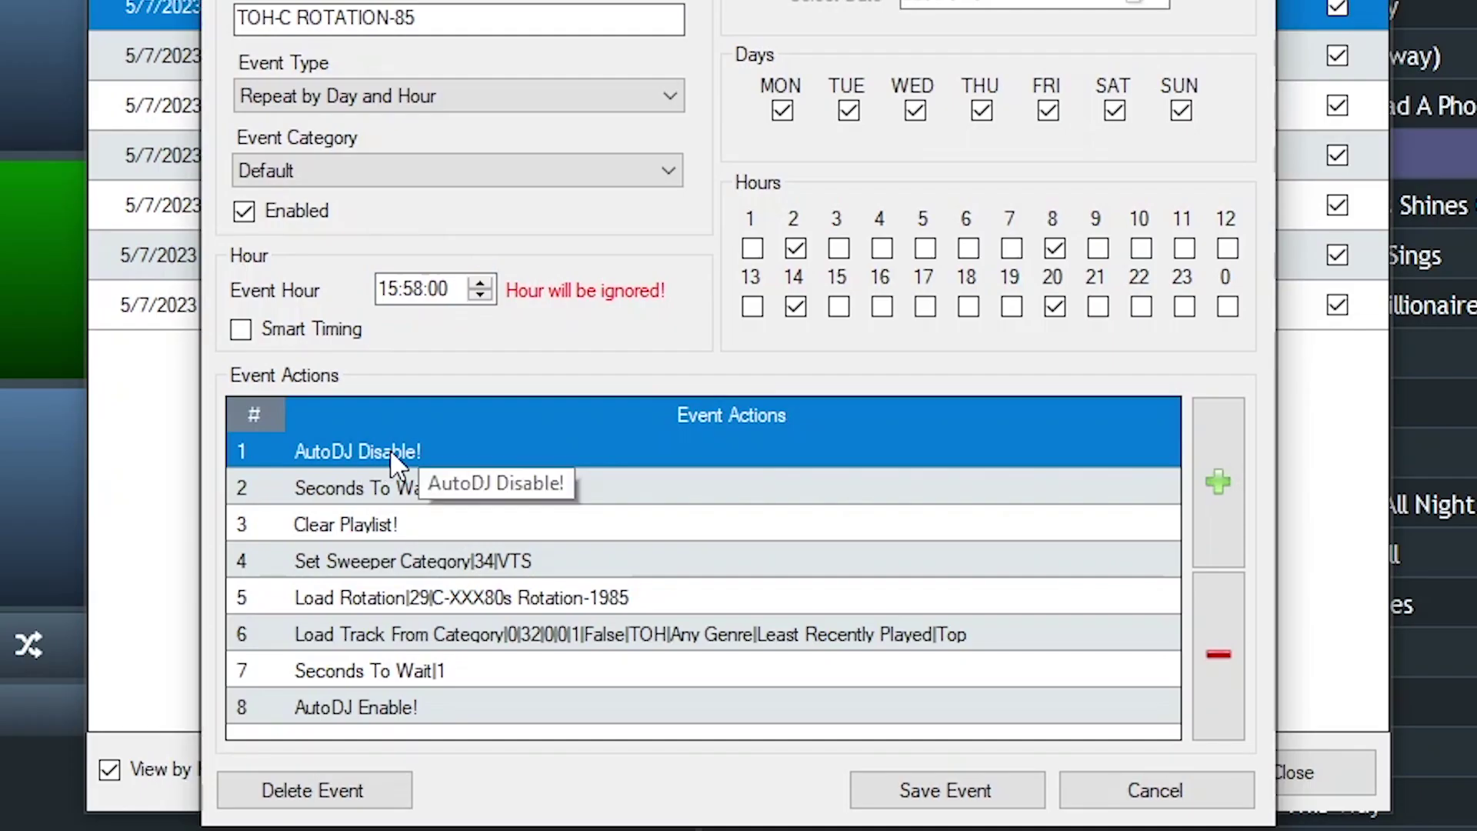
click(403, 497)
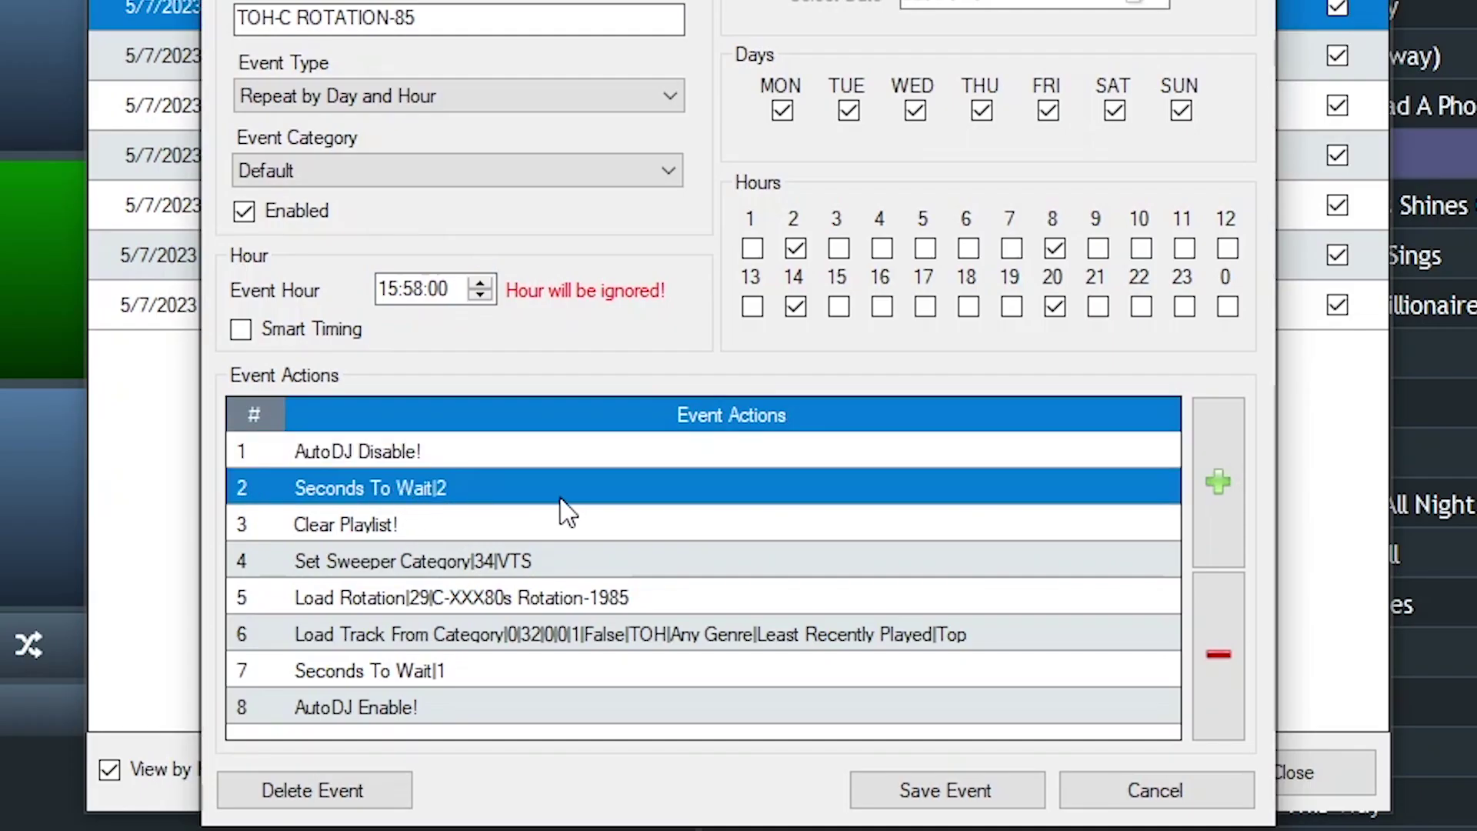
click(479, 531)
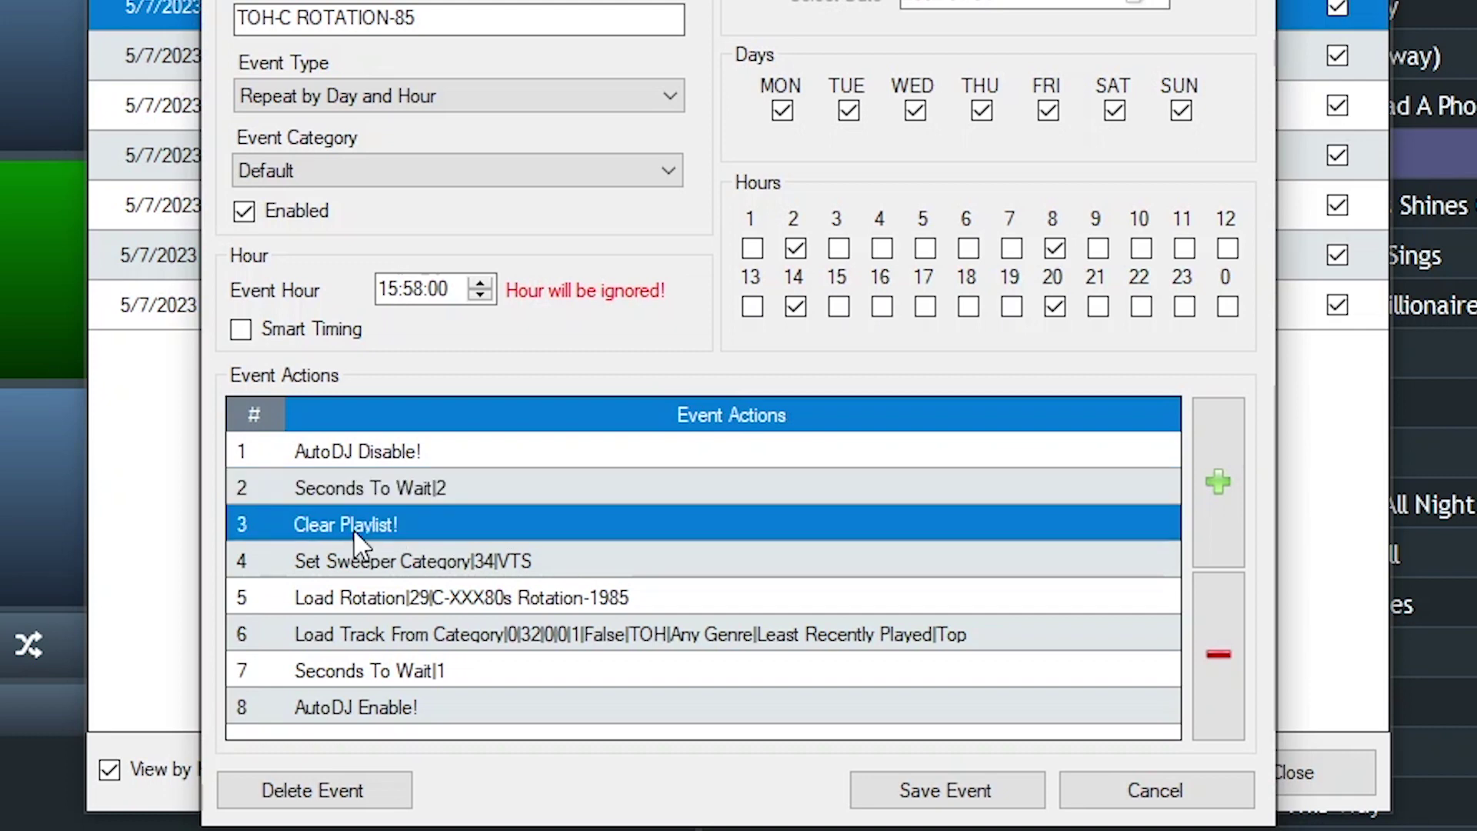
click(508, 561)
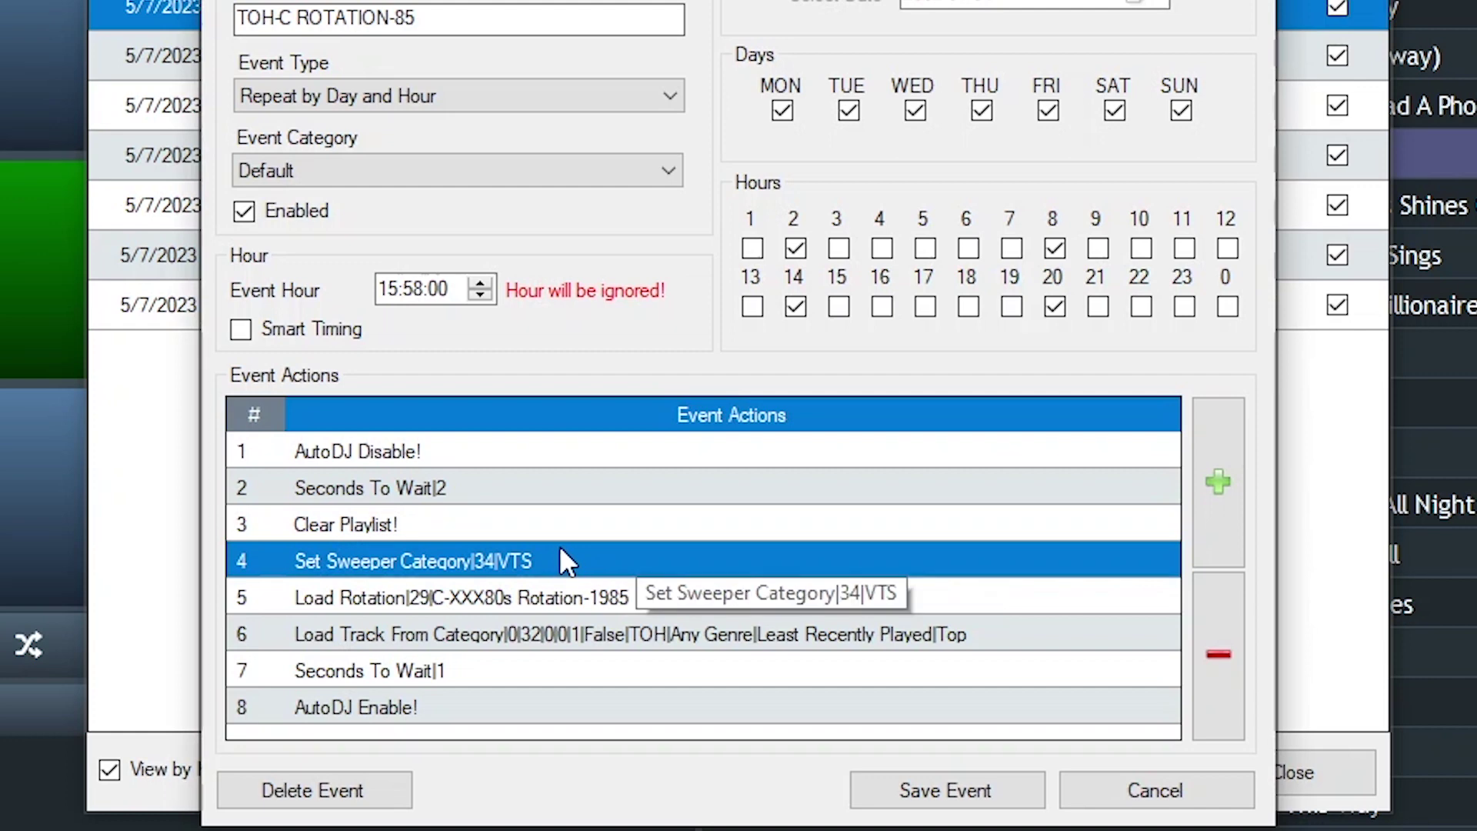
click(518, 593)
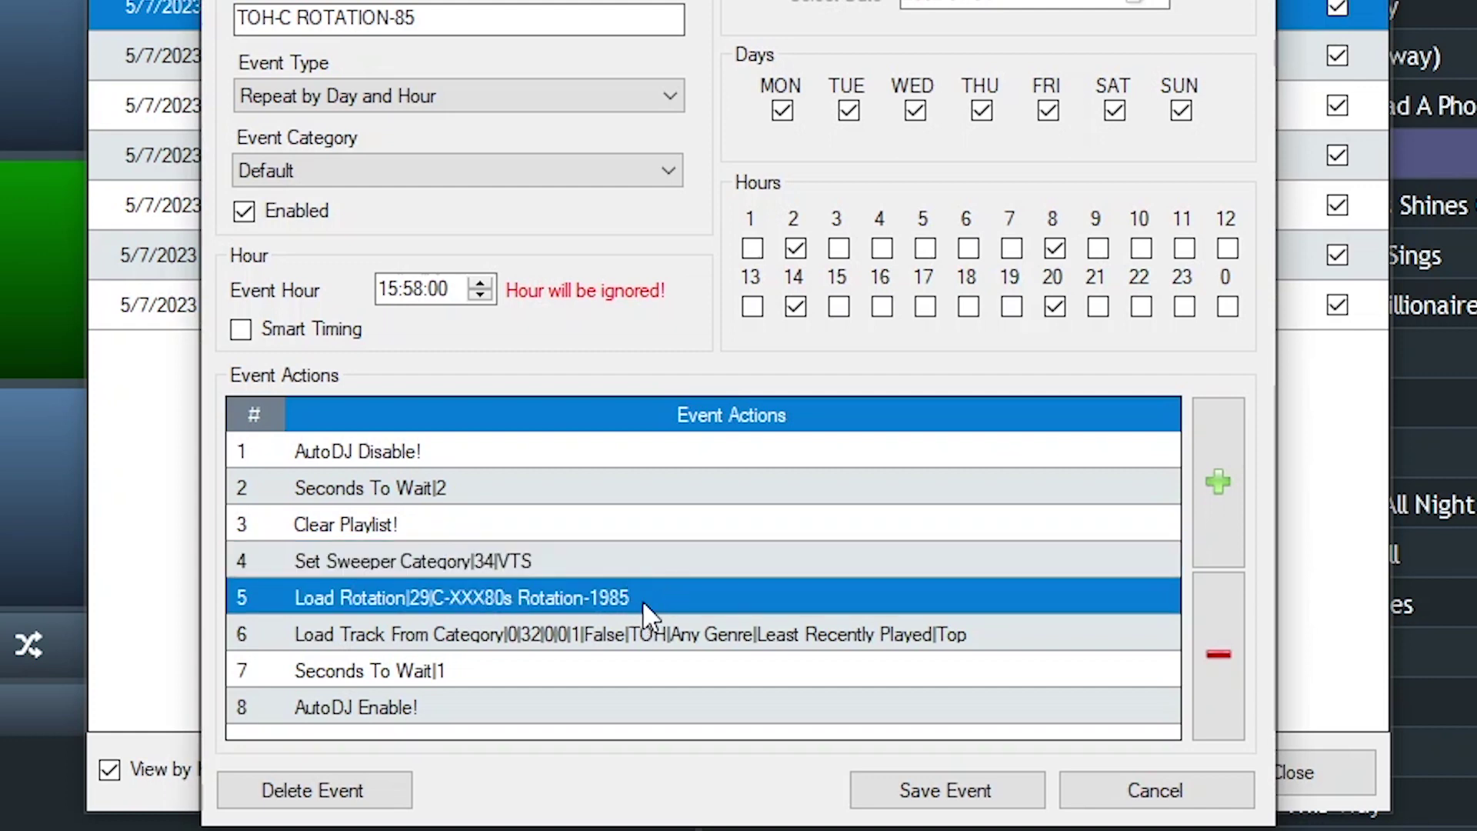
click(539, 637)
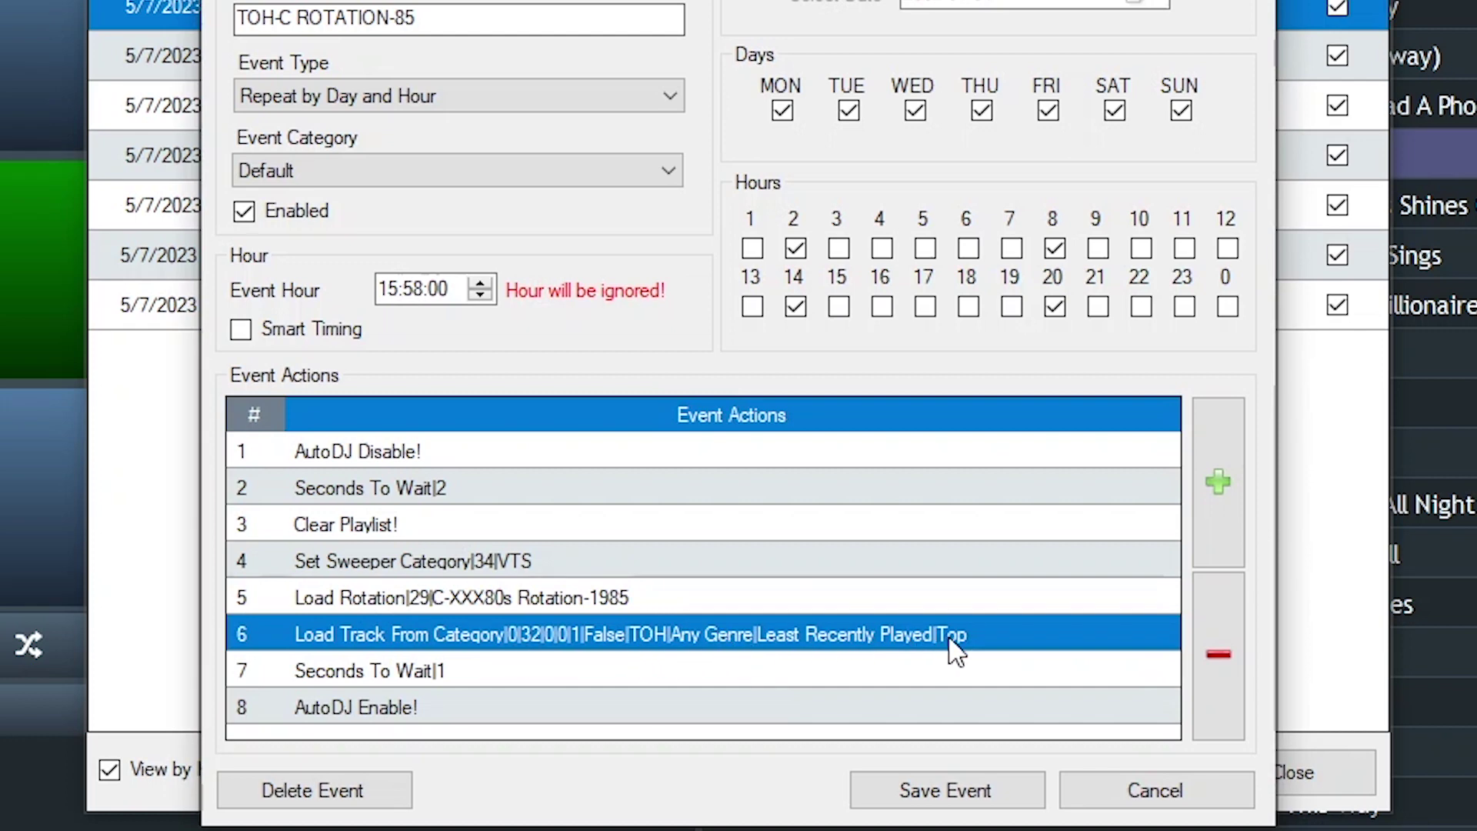
click(443, 674)
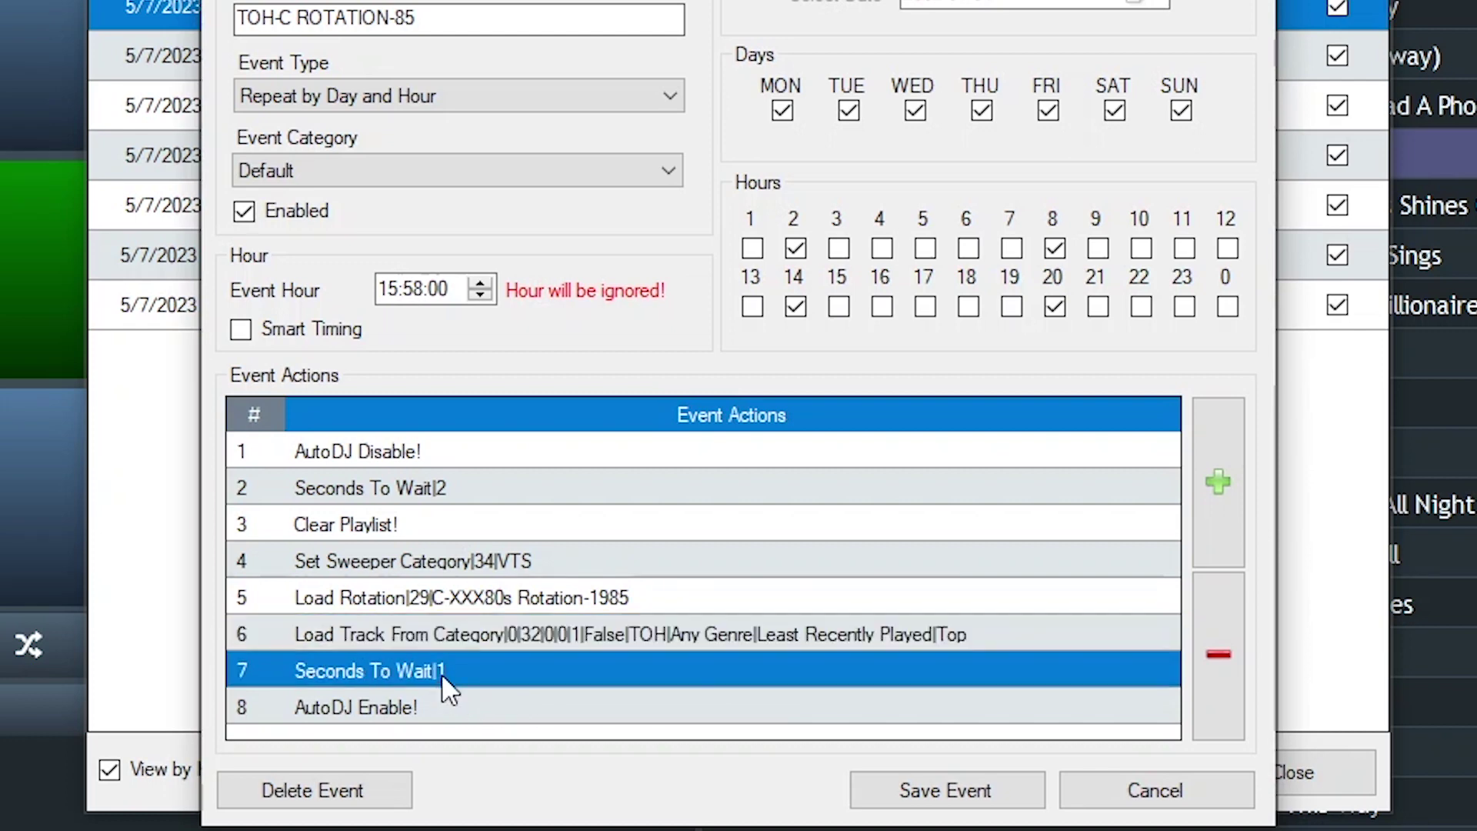
click(465, 712)
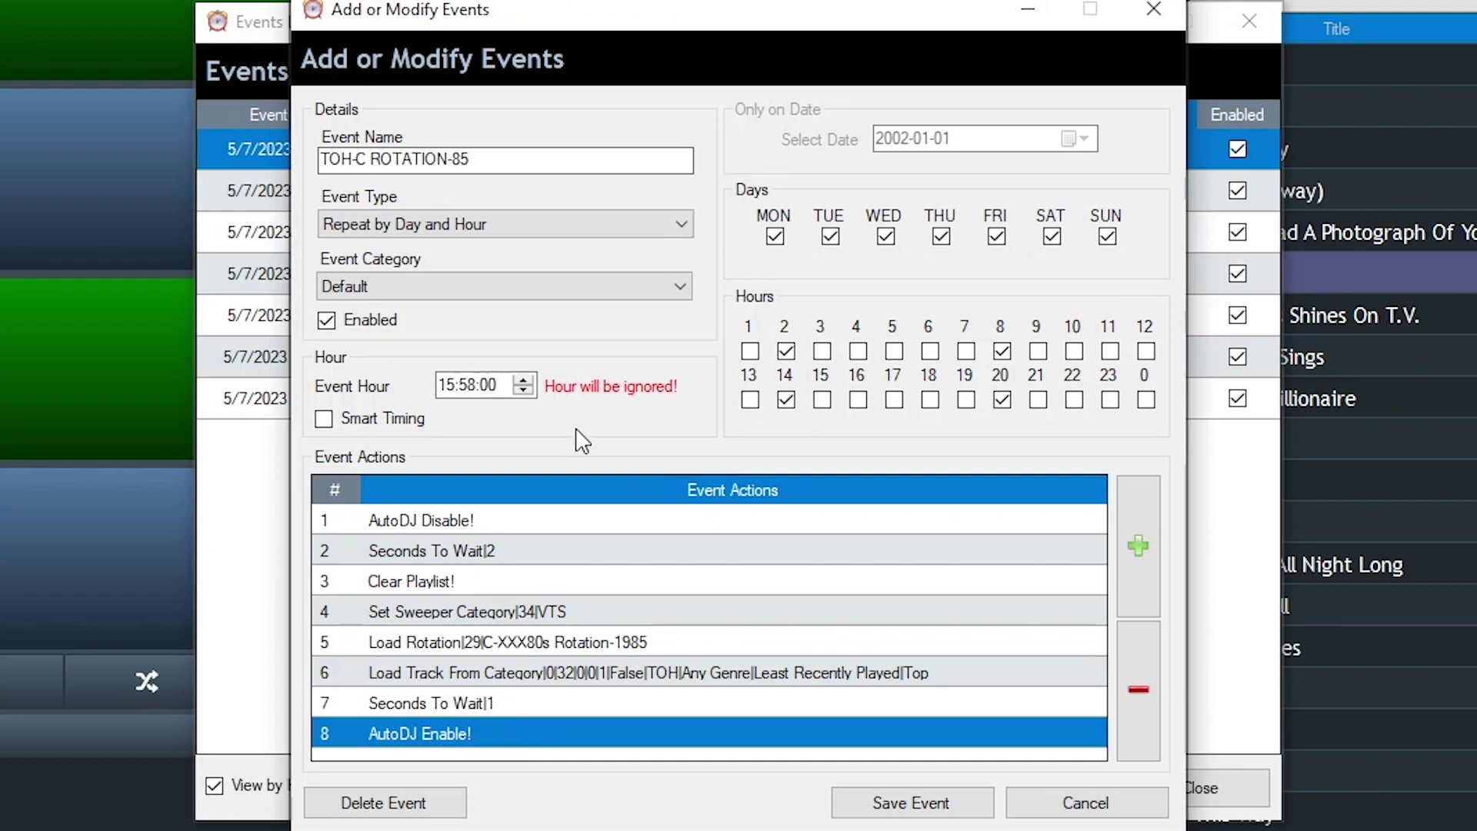
click(1058, 796)
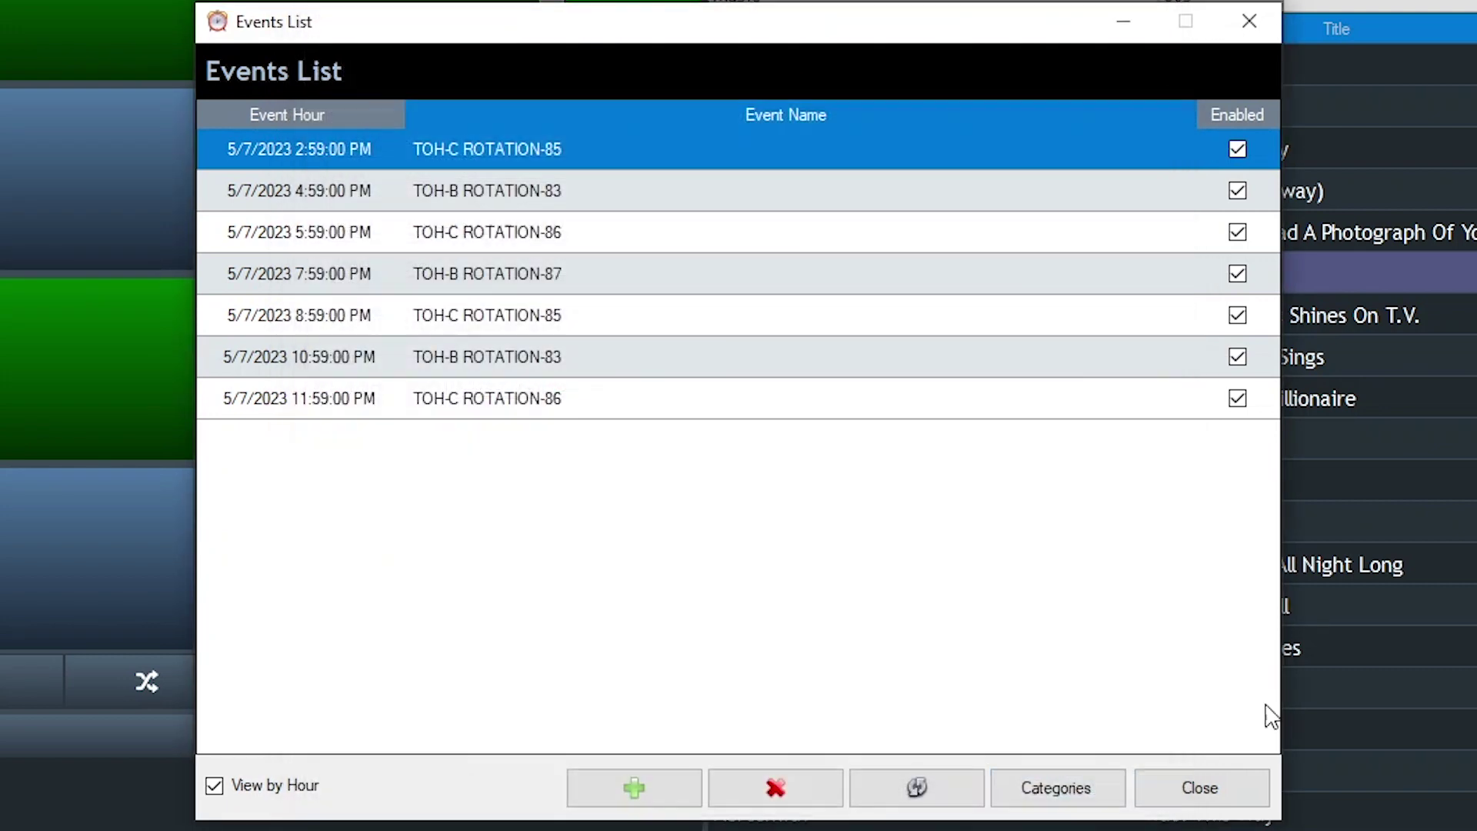
Close the Events List and browse the Sweepers subcategories, selecting Weekend-VT
click(1205, 793)
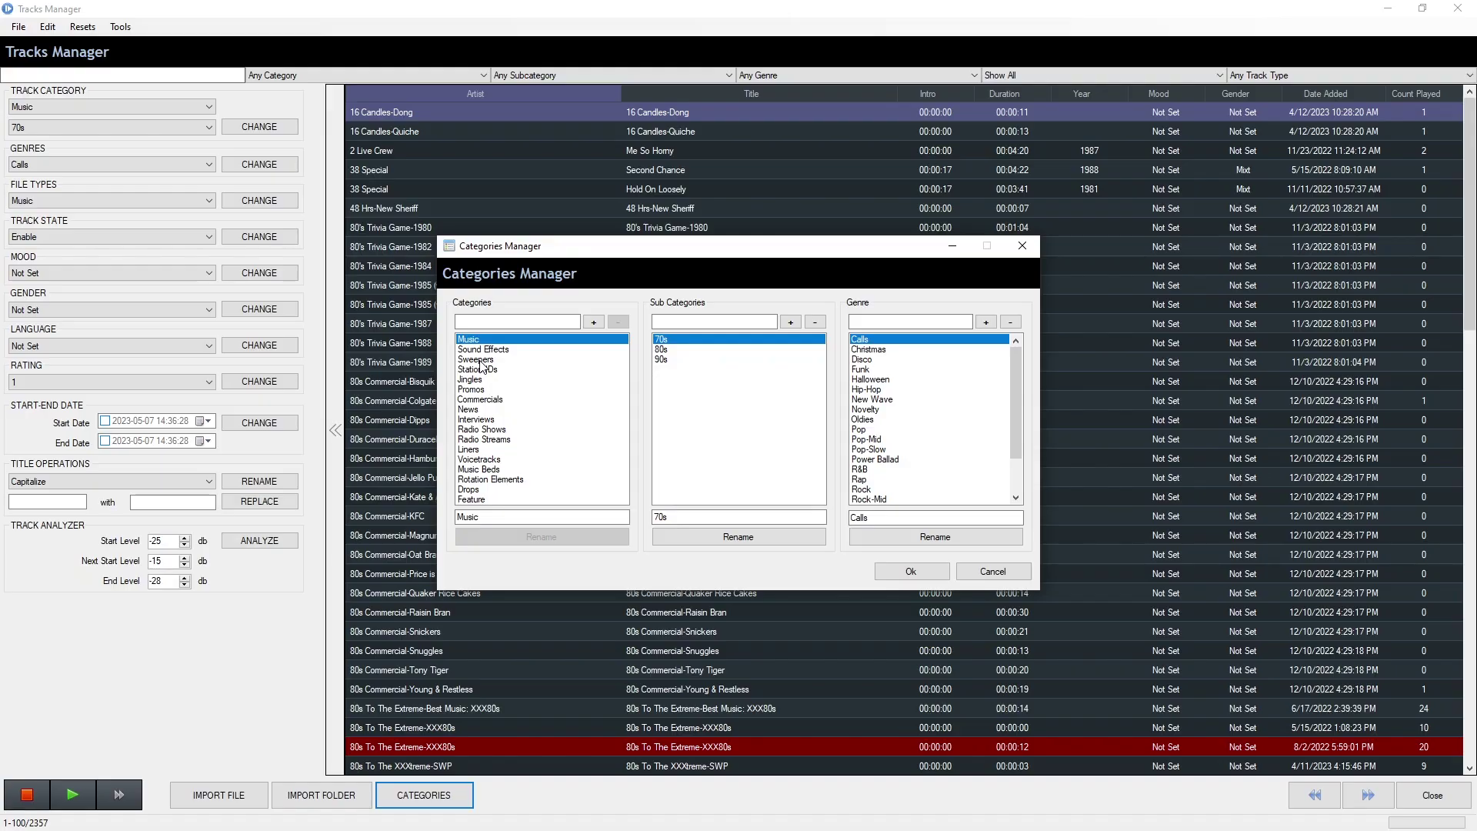
click(477, 359)
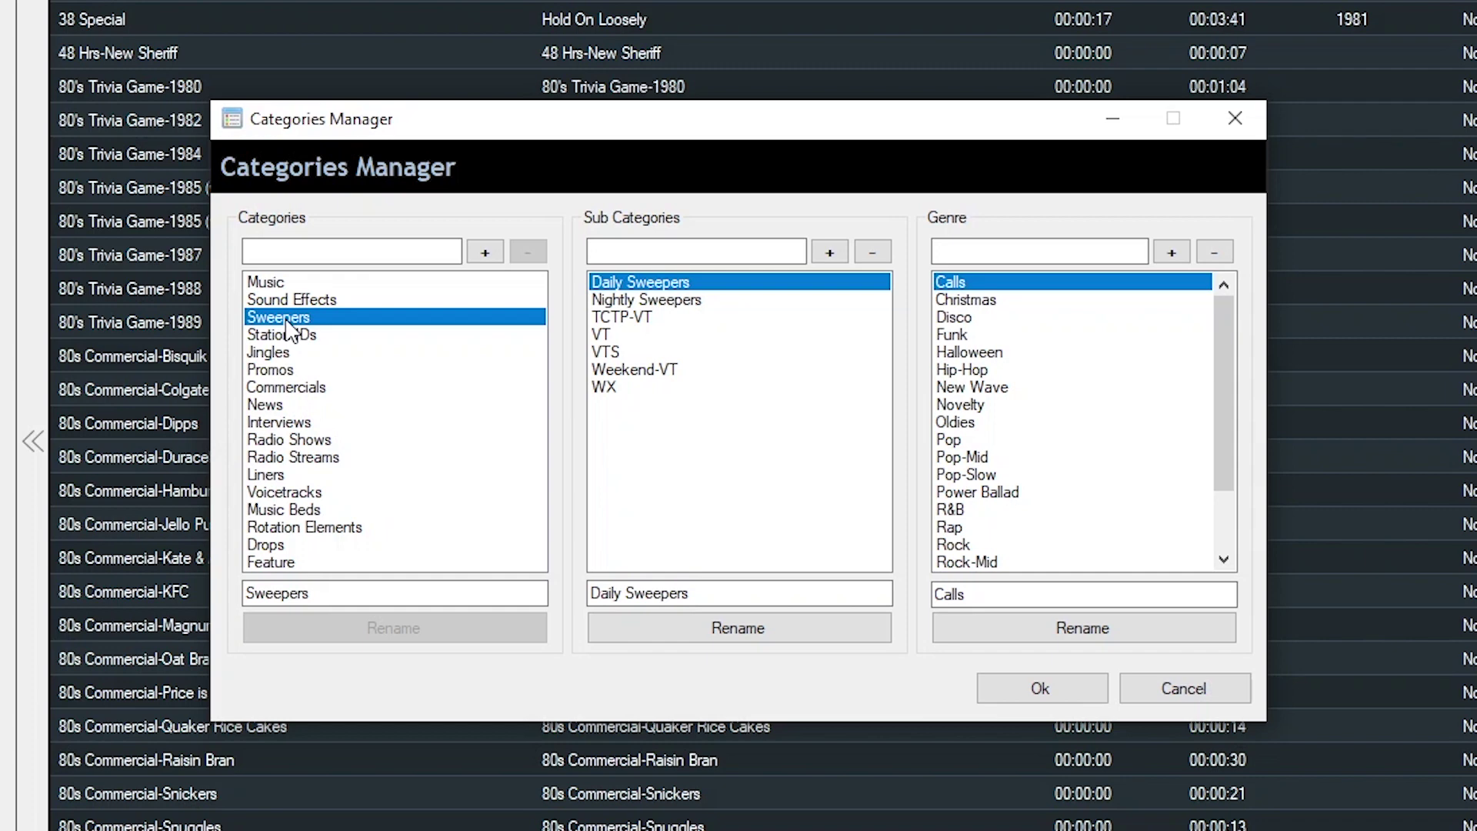
click(673, 257)
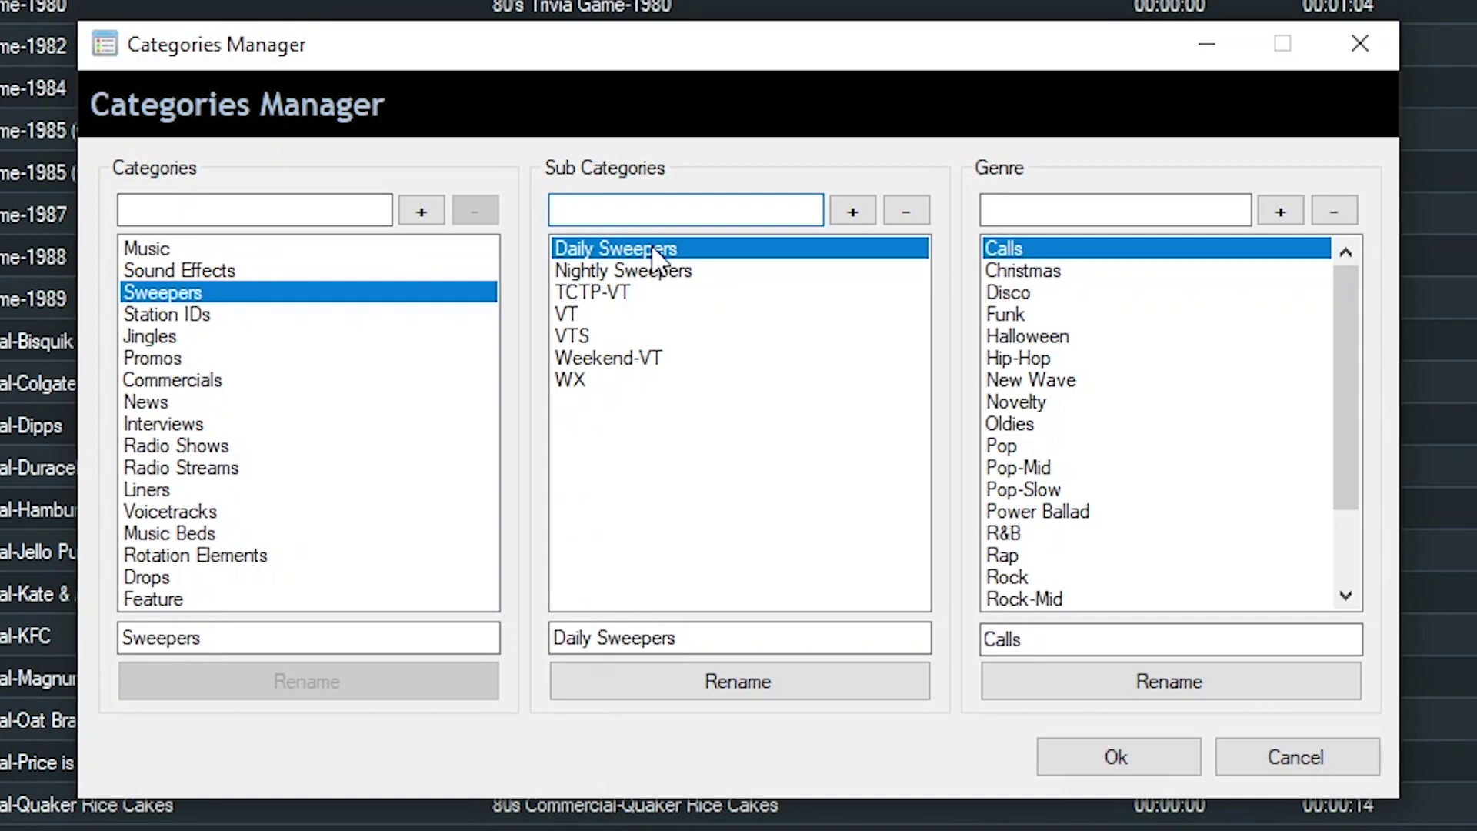
click(615, 358)
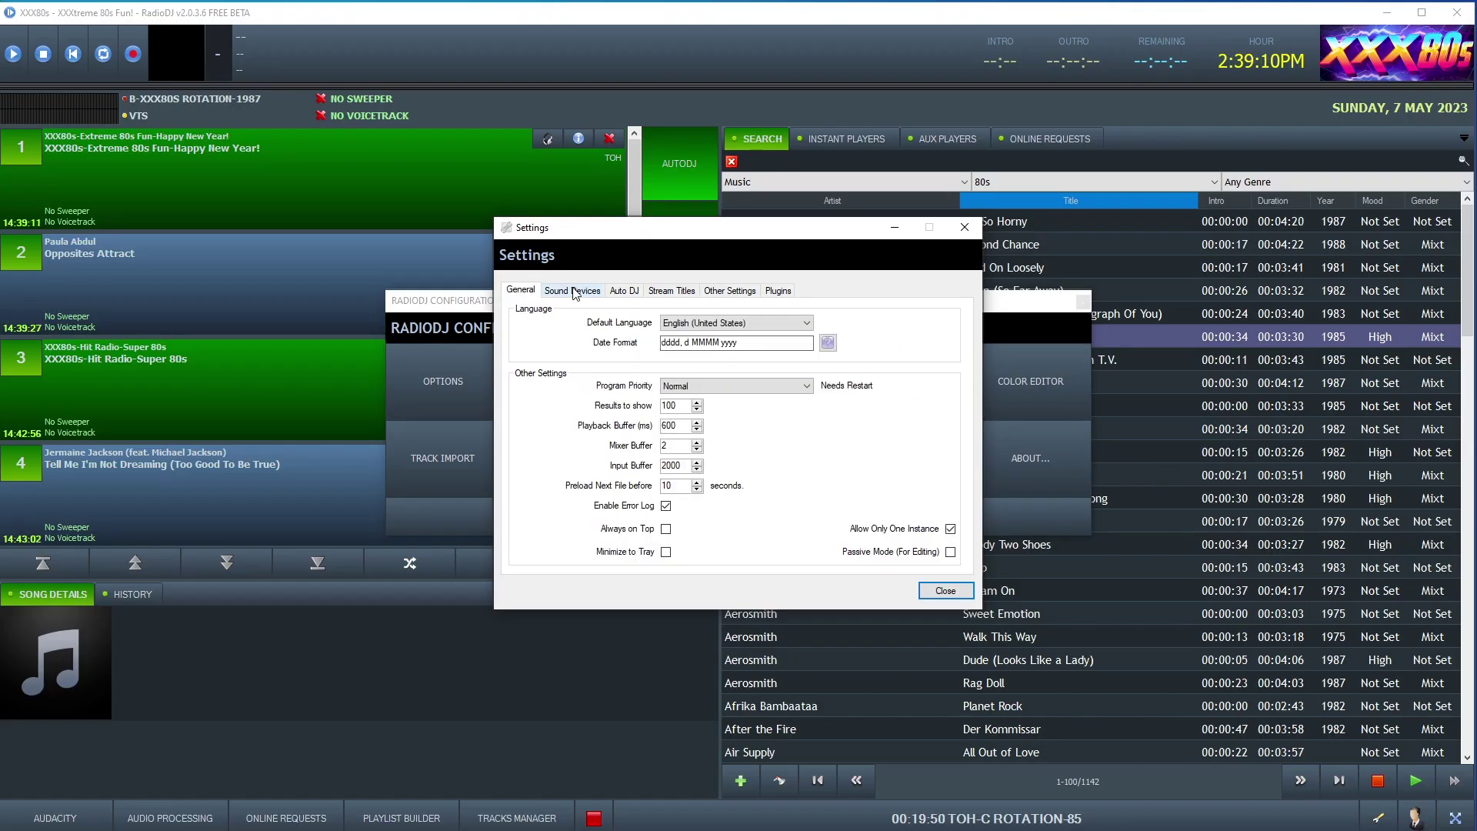
View the Sound Devices mixing levels for song volume under overlays, sweepers and VT
click(574, 293)
scroll(559, 430, down, 5)
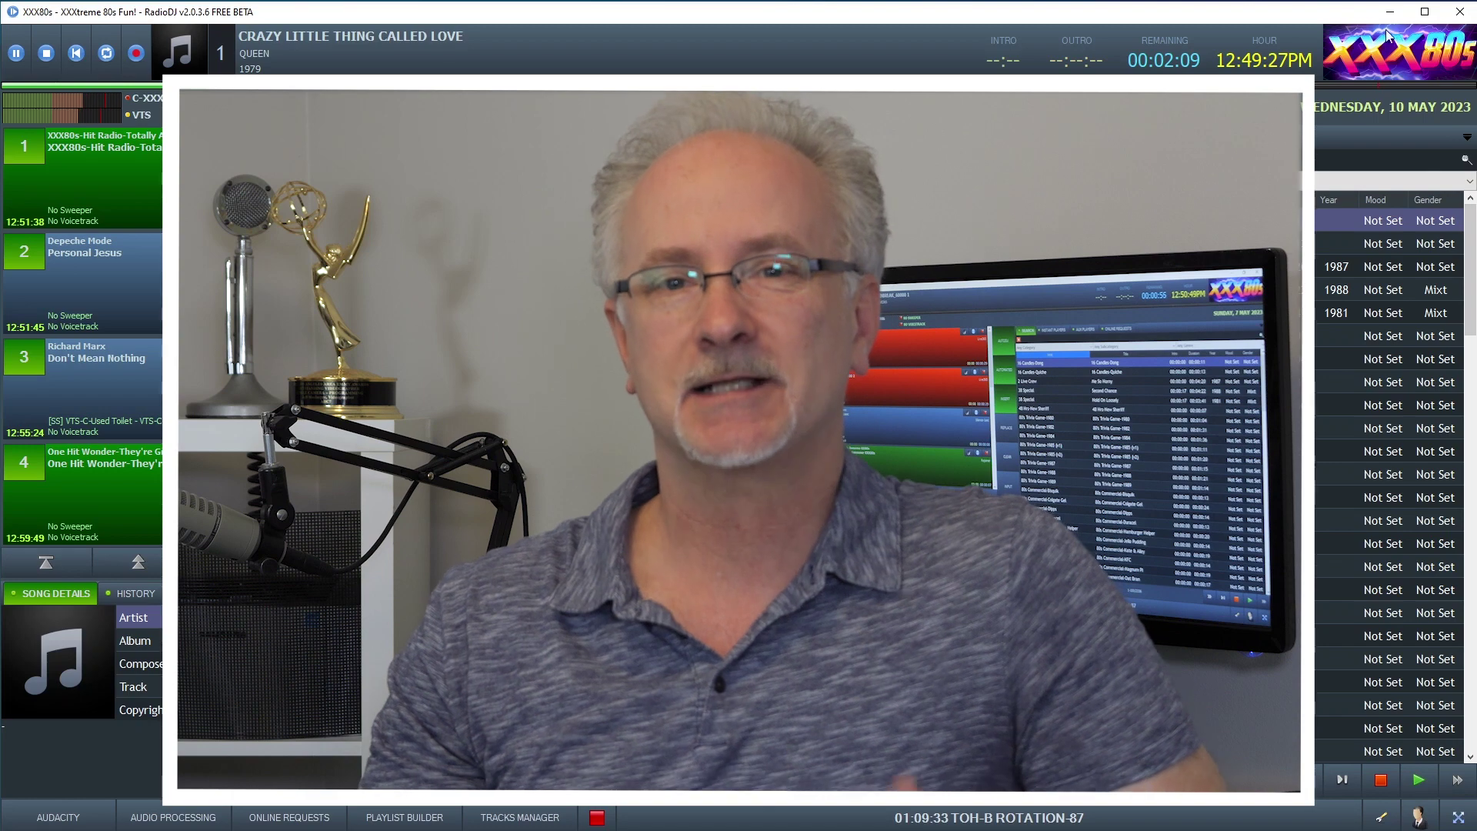
Seek Queen's Crazy Little Thing Called Love to its last 11 seconds
click(1359, 85)
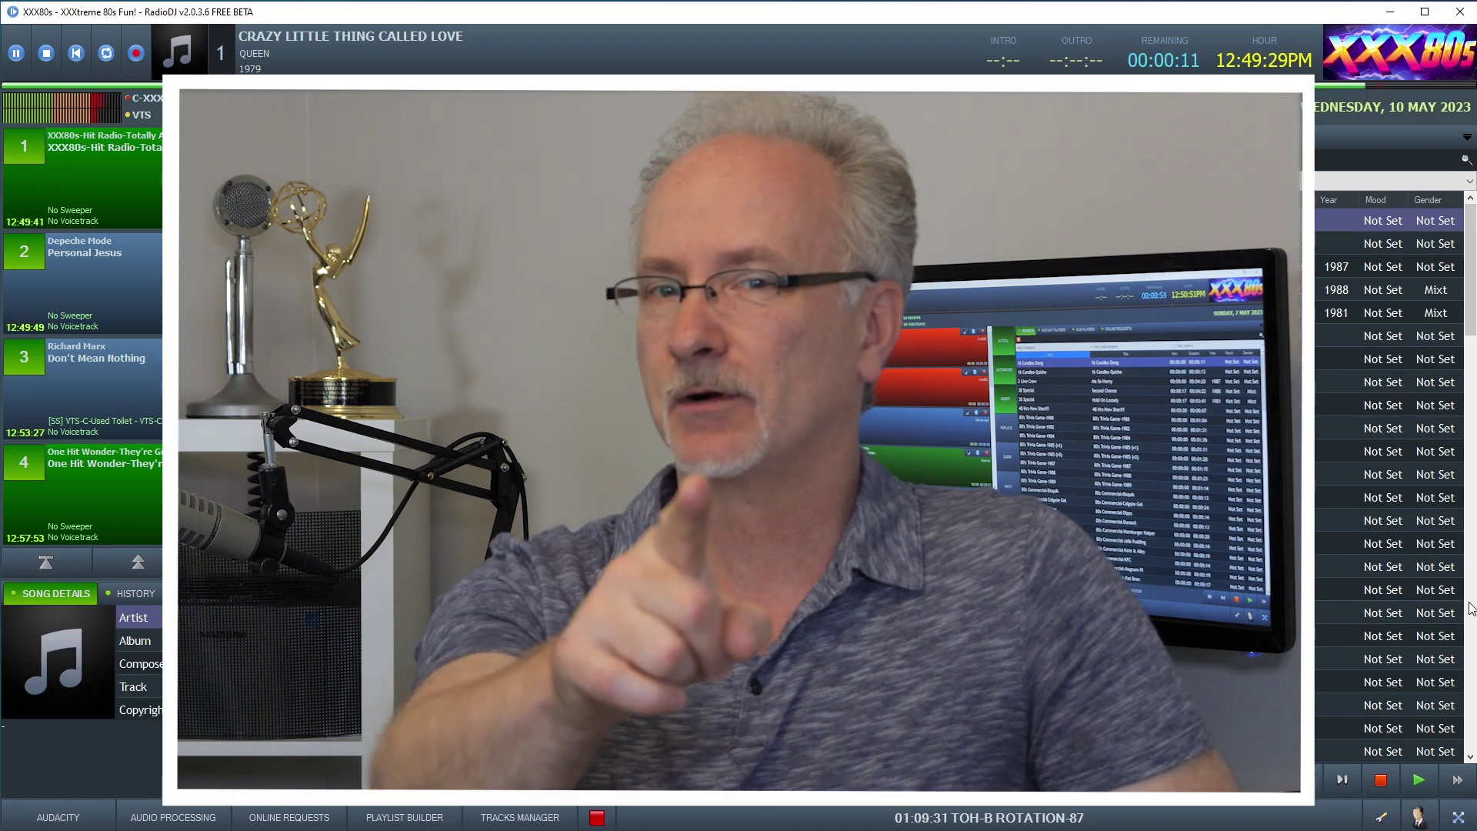